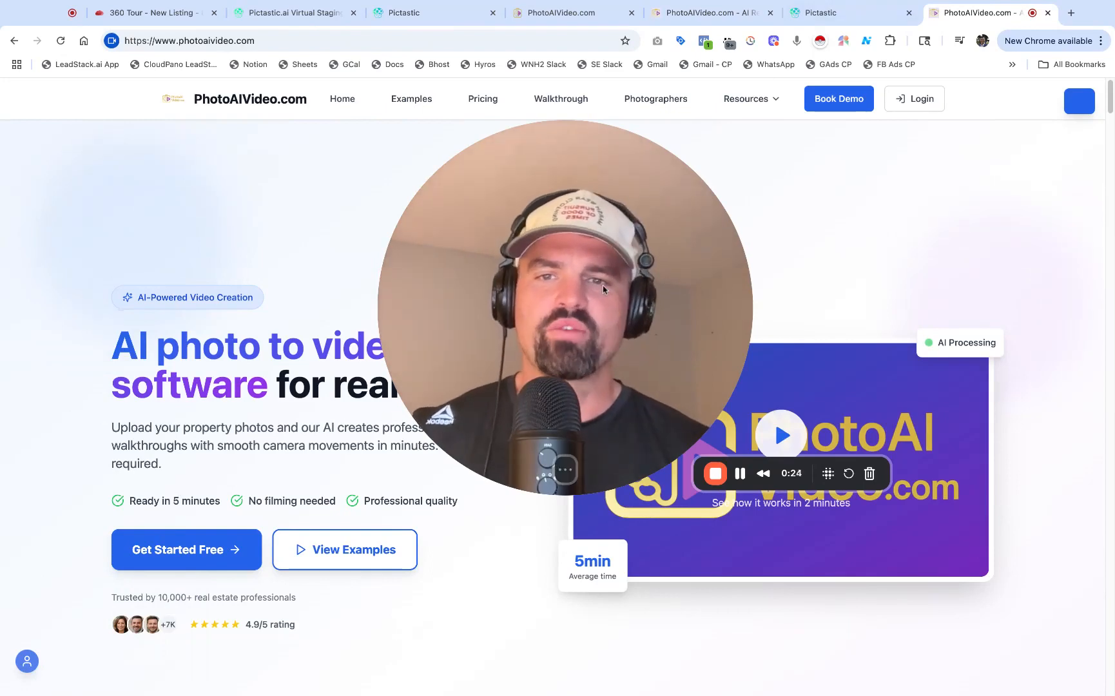
{"action": "left_click_drag", "start_coordinate": [603, 286], "coordinate": [669, 263]}
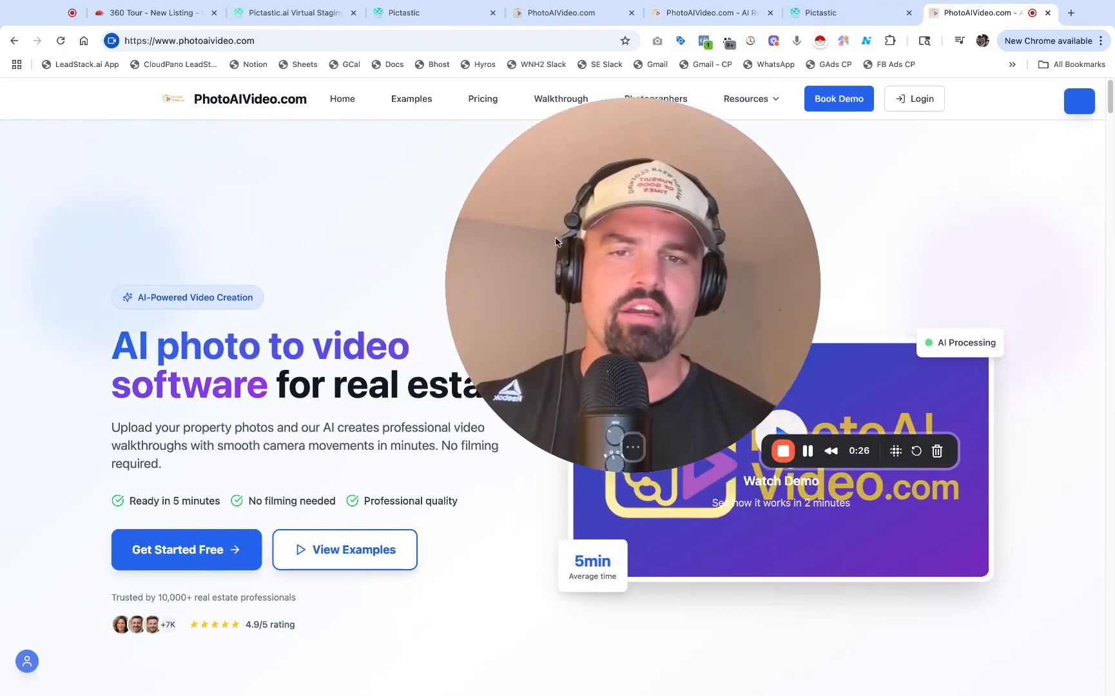
{"action": "left_click_drag", "start_coordinate": [569, 248], "coordinate": [628, 271]}
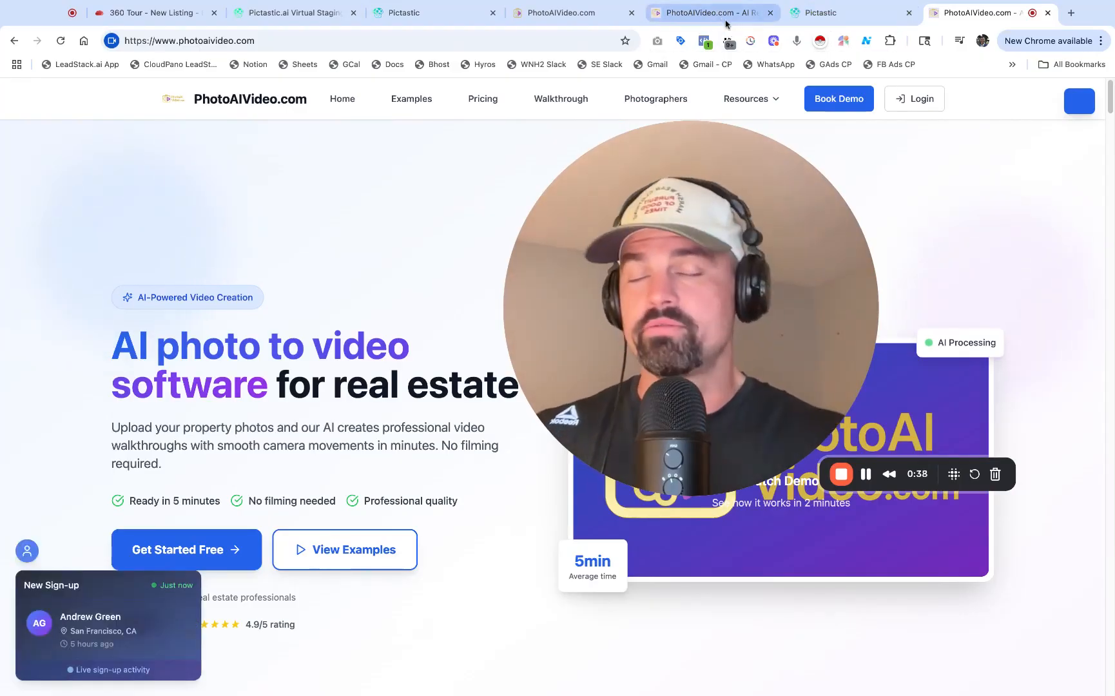
Step: Switch to the PhotoAIVideo dashboard and open the project New Project 10
{"action": "left_click", "coordinate": [720, 20]}
{"action": "left_click", "coordinate": [567, 20]}
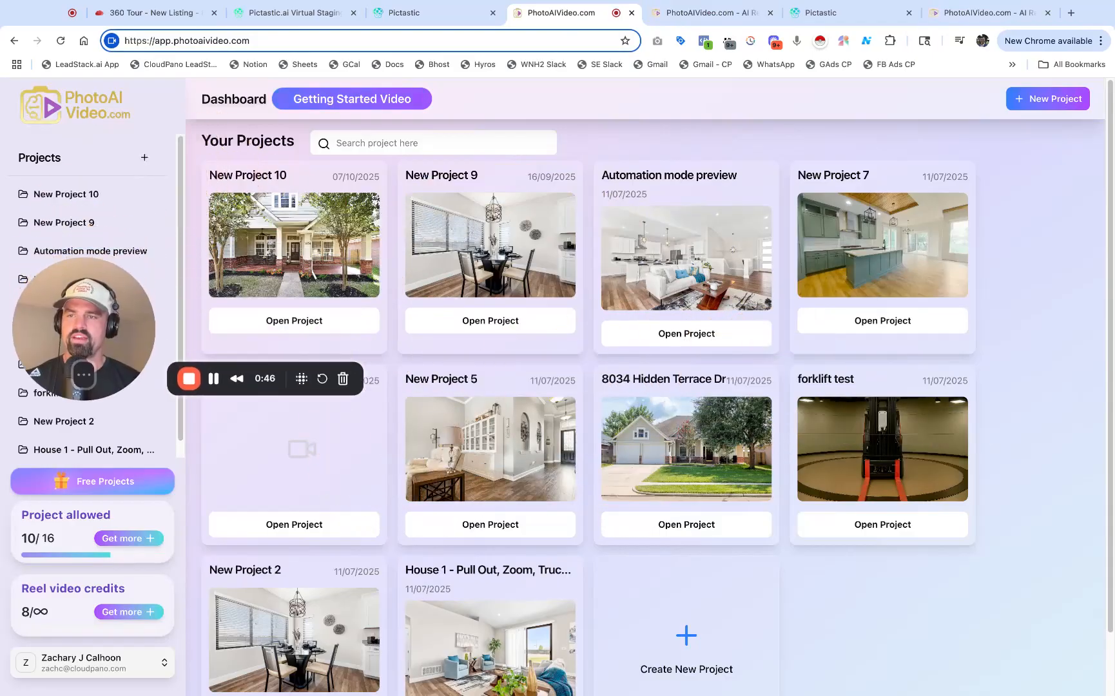
{"action": "left_click", "coordinate": [282, 263]}
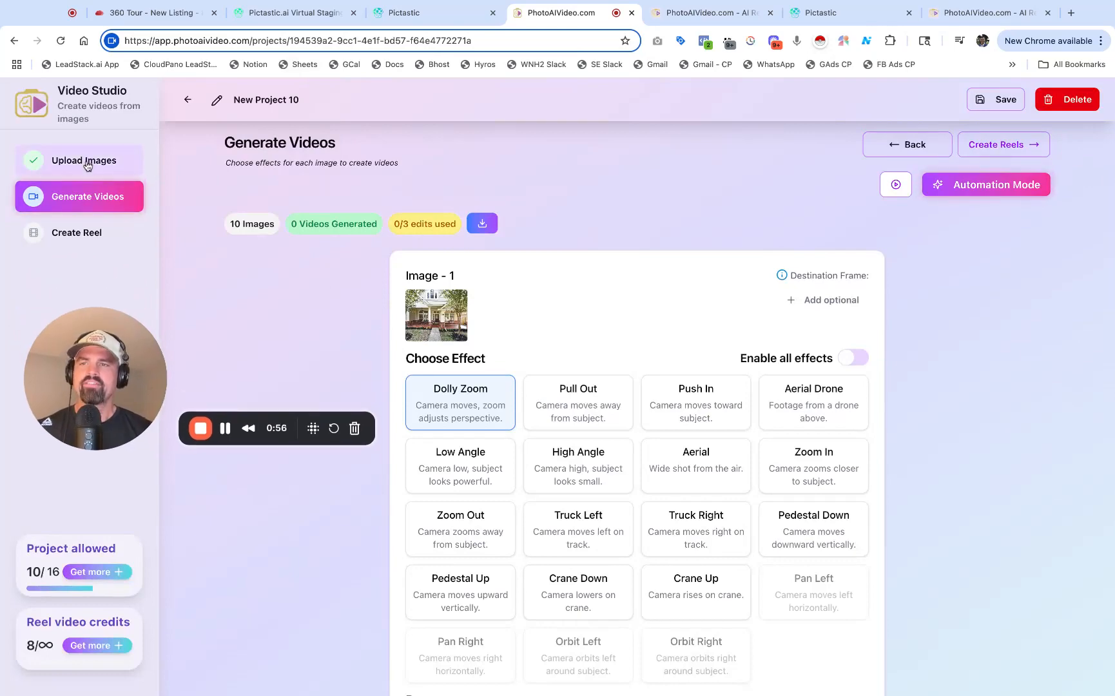
Step: Review the project's uploaded property photos in the image upload stage
{"action": "left_click", "coordinate": [87, 167]}
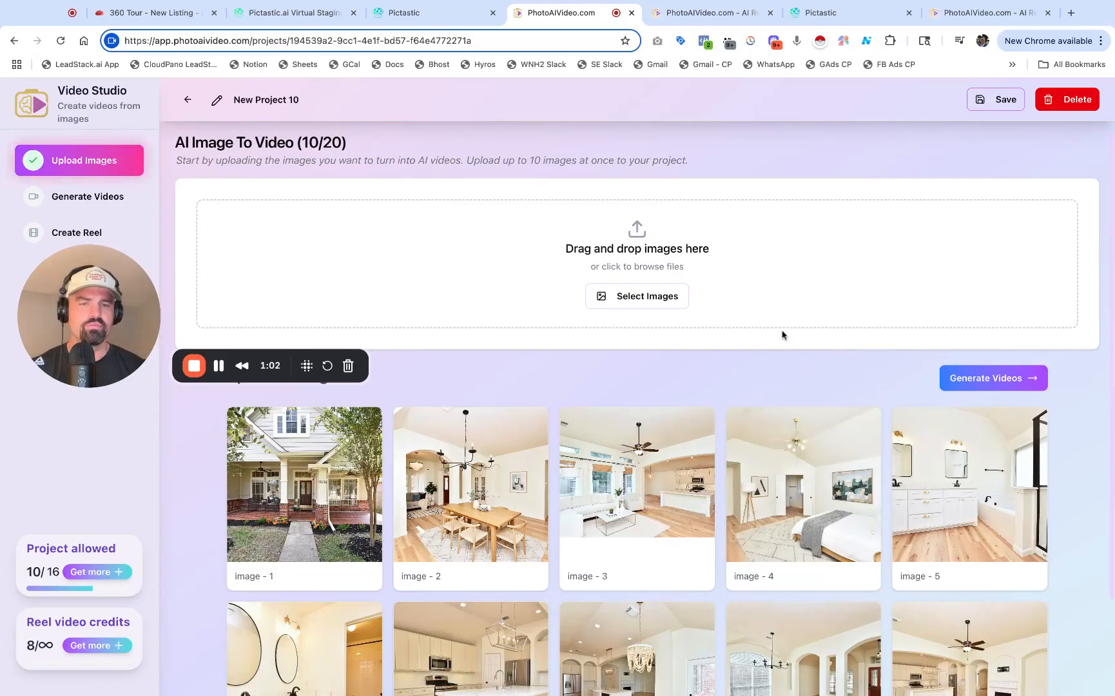
{"action": "scroll", "coordinate": [787, 332], "scroll_direction": "down", "scroll_amount": 3}
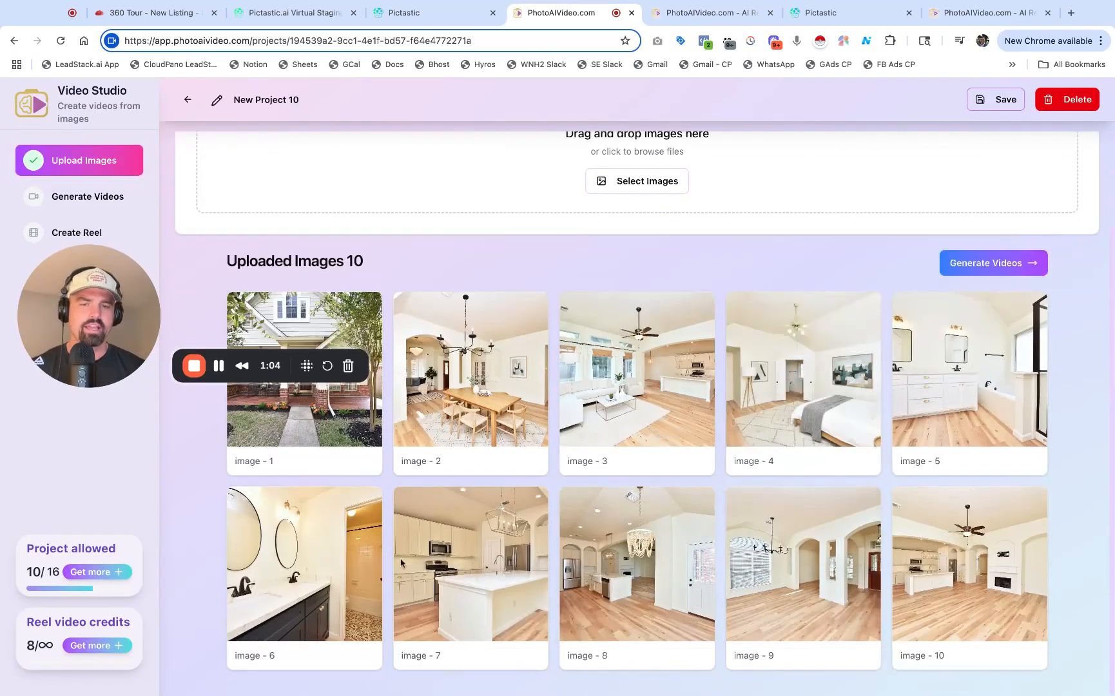
{"action": "left_click_drag", "start_coordinate": [100, 286], "coordinate": [93, 356]}
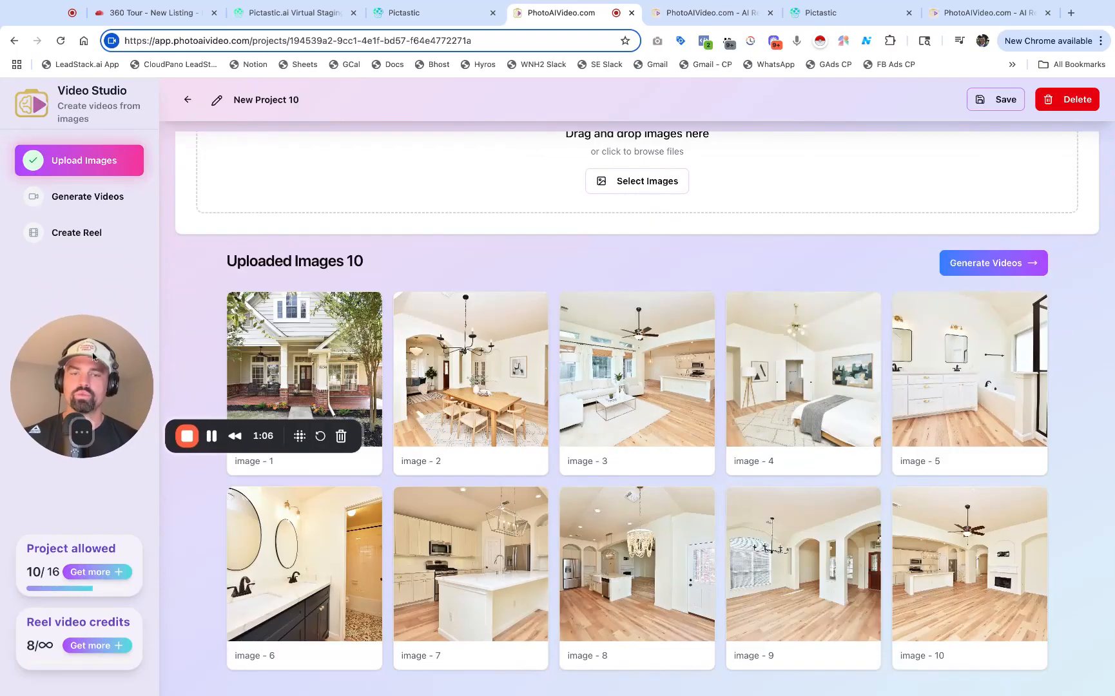
Step: Return to the video generation stage and preview the start frames of images 1 and 2
{"action": "left_click", "coordinate": [84, 198]}
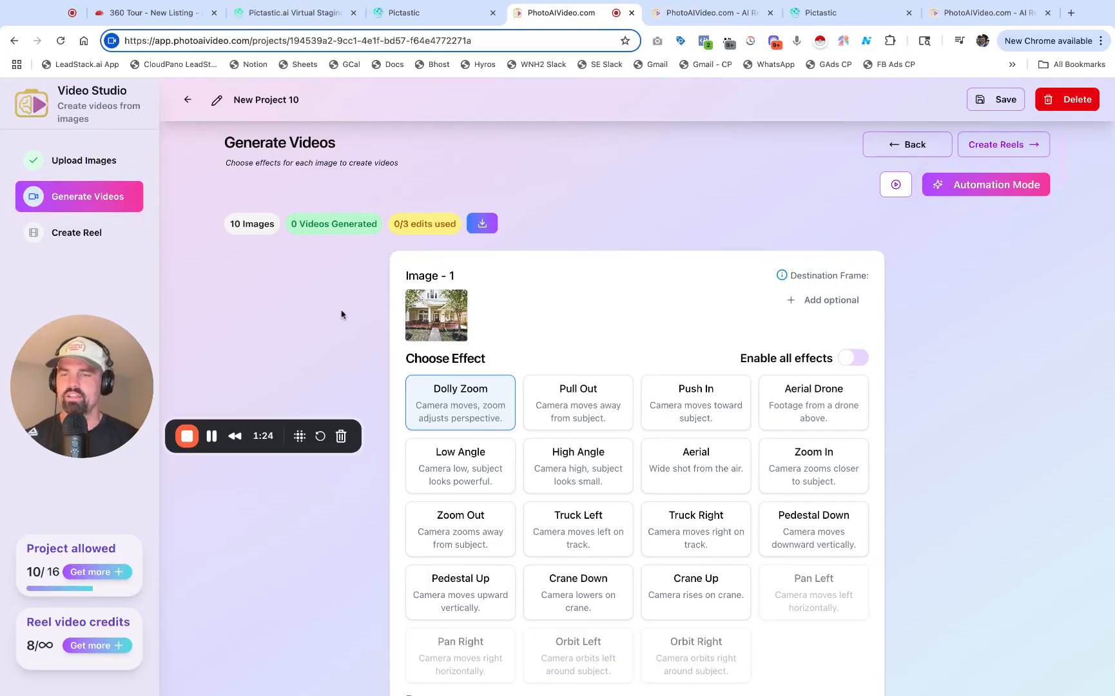
{"action": "scroll", "coordinate": [342, 314], "scroll_direction": "down", "scroll_amount": 3}
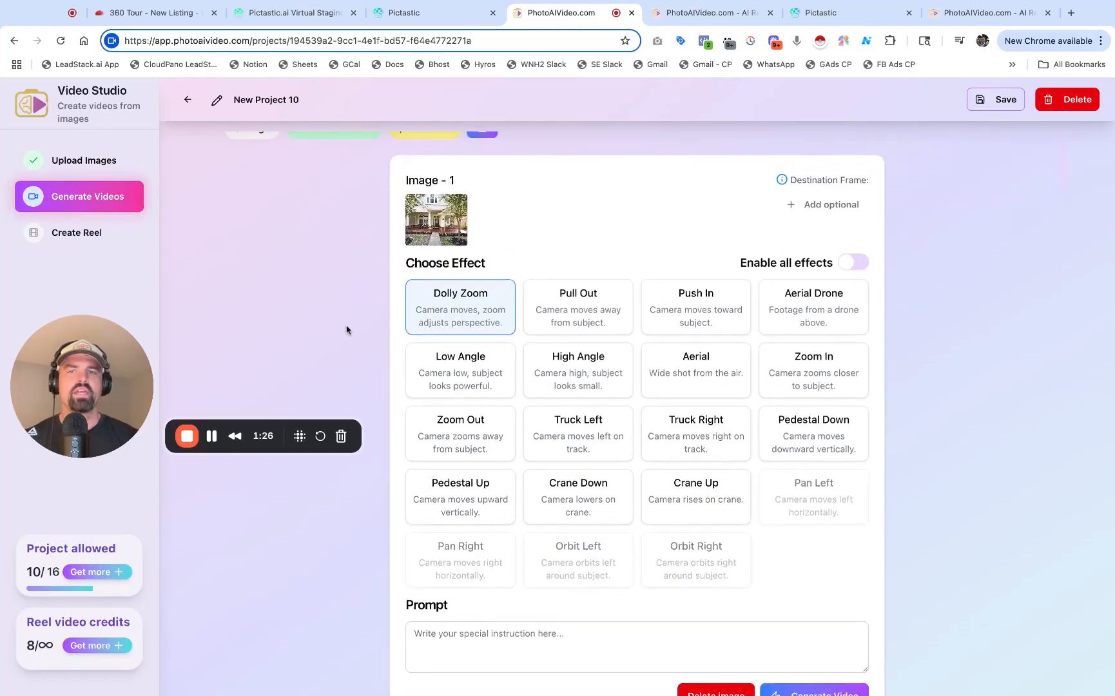
{"action": "left_click", "coordinate": [437, 224]}
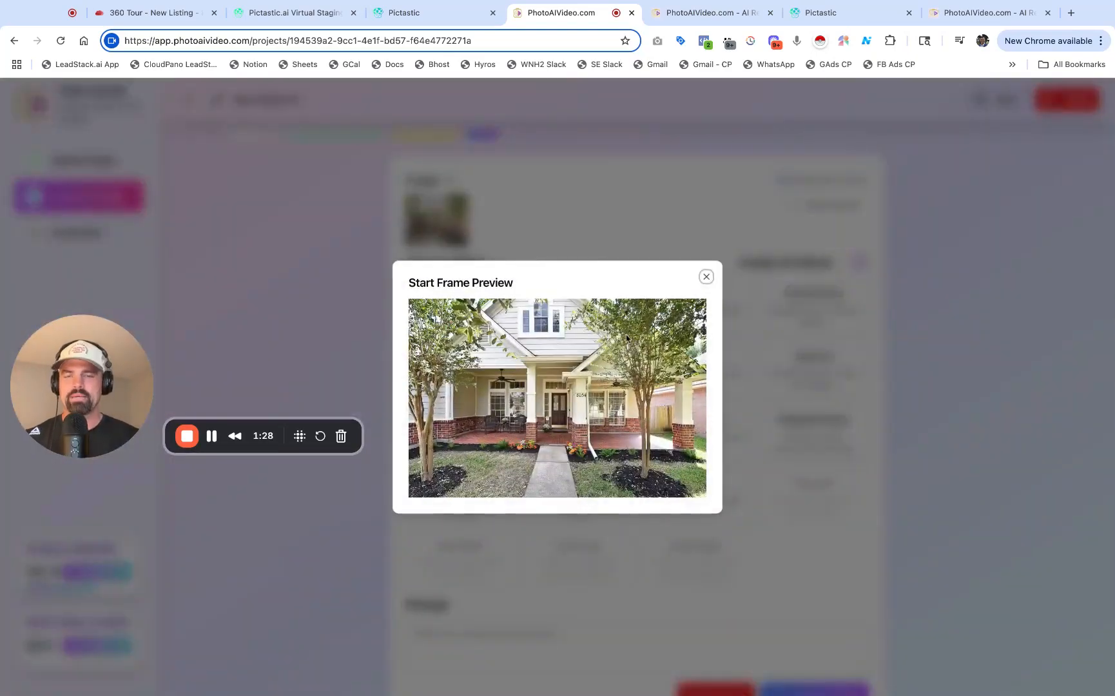
{"action": "left_click", "coordinate": [707, 277]}
{"action": "scroll", "coordinate": [698, 284], "scroll_direction": "down", "scroll_amount": 6}
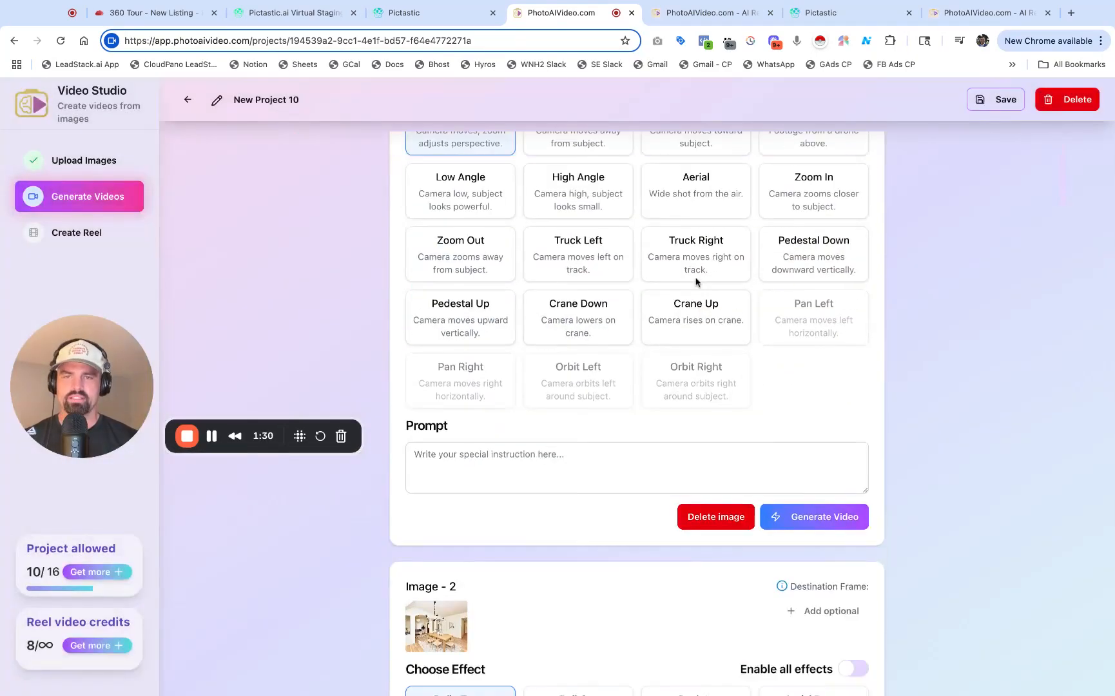
{"action": "scroll", "coordinate": [562, 461], "scroll_direction": "down", "scroll_amount": 1}
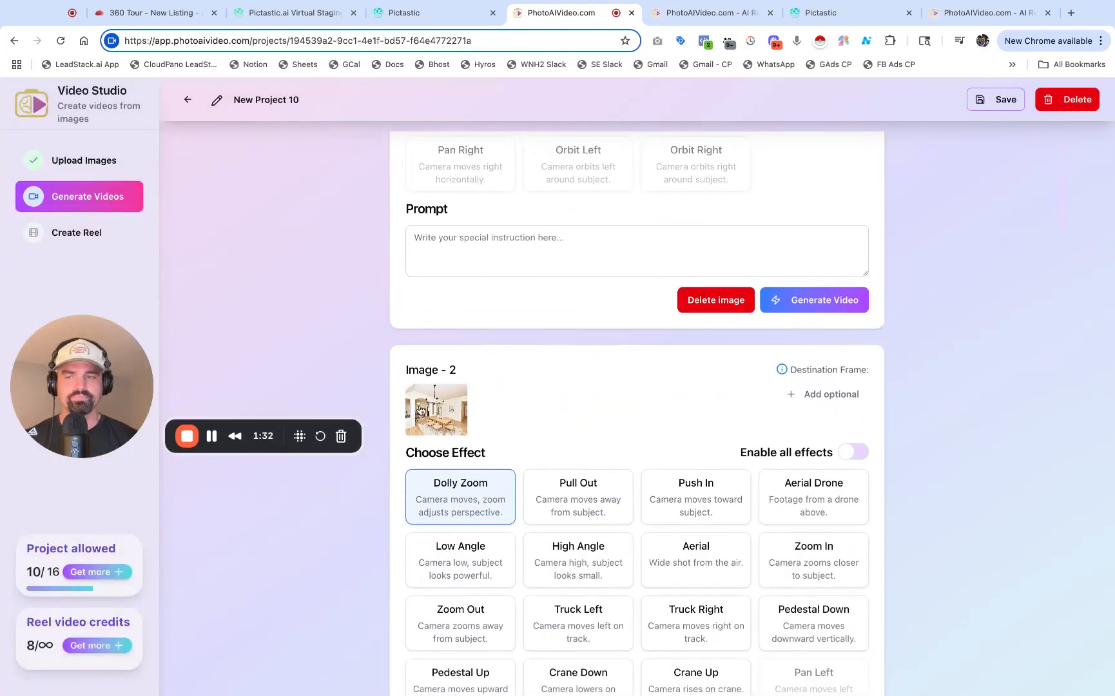
{"action": "left_click", "coordinate": [421, 410]}
{"action": "left_click", "coordinate": [706, 278]}
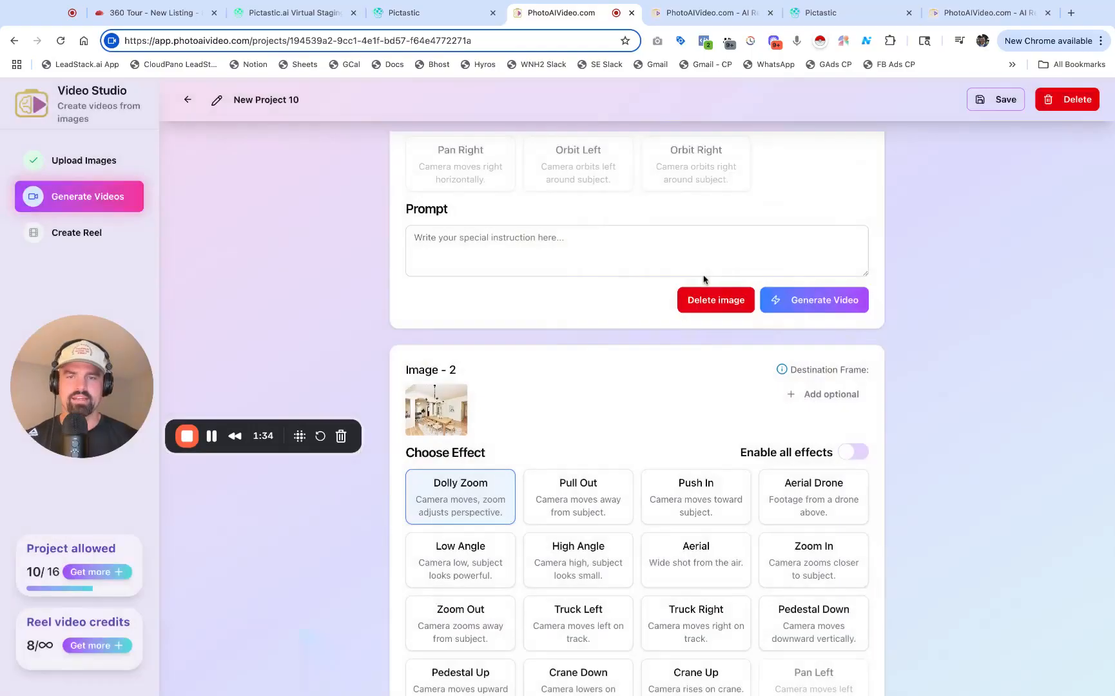
Step: Look through the cards of images 2 to 5 and preview the start frame of image 5
{"action": "scroll", "coordinate": [621, 377], "scroll_direction": "down", "scroll_amount": 8}
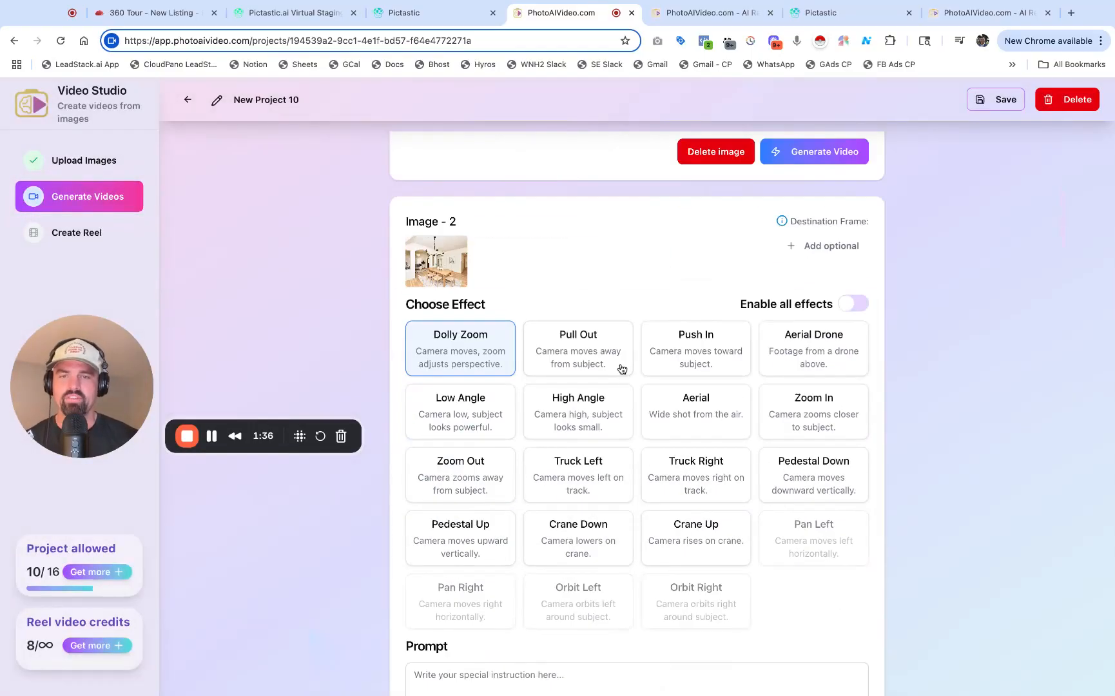
{"action": "scroll", "coordinate": [622, 369], "scroll_direction": "down", "scroll_amount": 10}
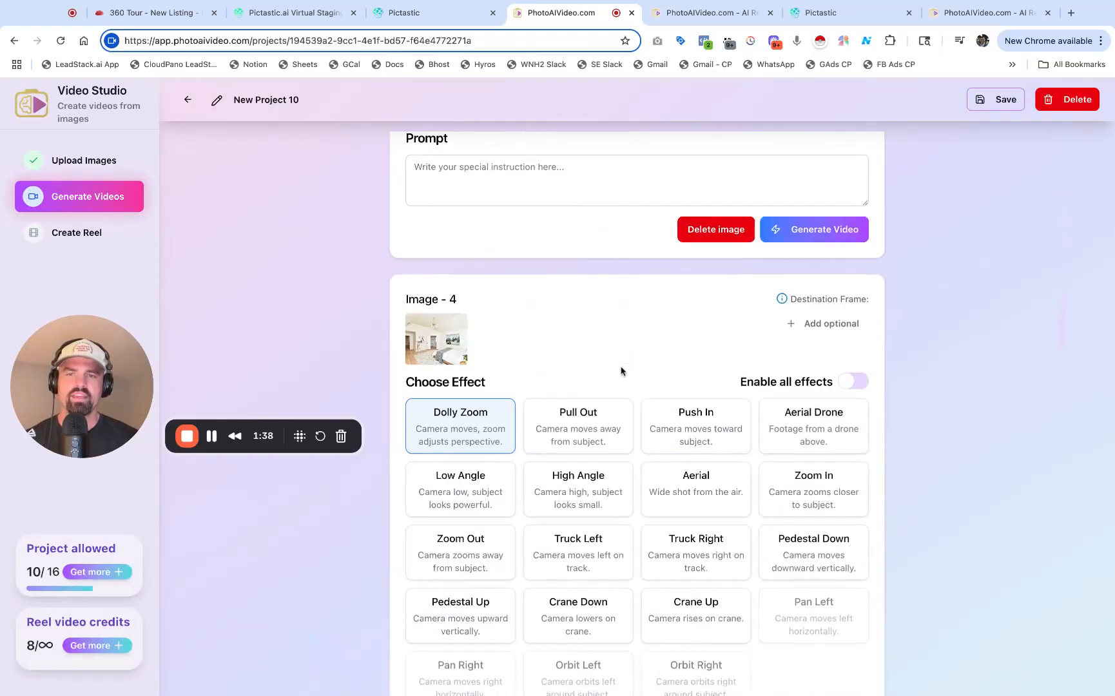
{"action": "scroll", "coordinate": [622, 371], "scroll_direction": "down", "scroll_amount": 1}
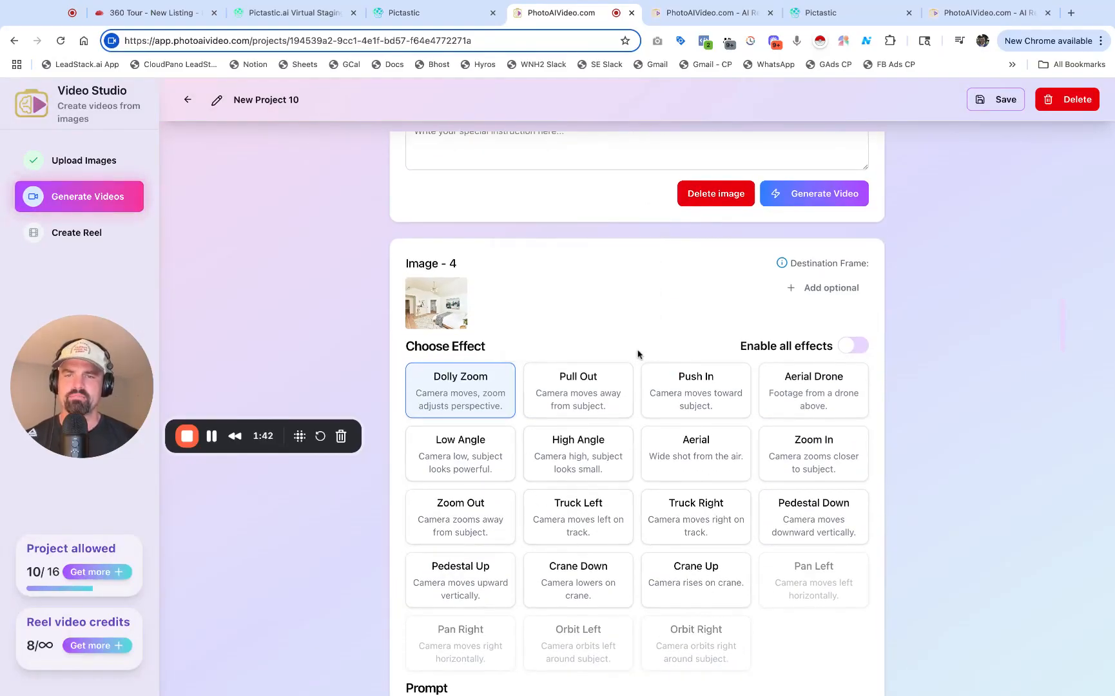
{"action": "scroll", "coordinate": [638, 353], "scroll_direction": "down", "scroll_amount": 12}
{"action": "scroll", "coordinate": [441, 410], "scroll_direction": "down", "scroll_amount": 1}
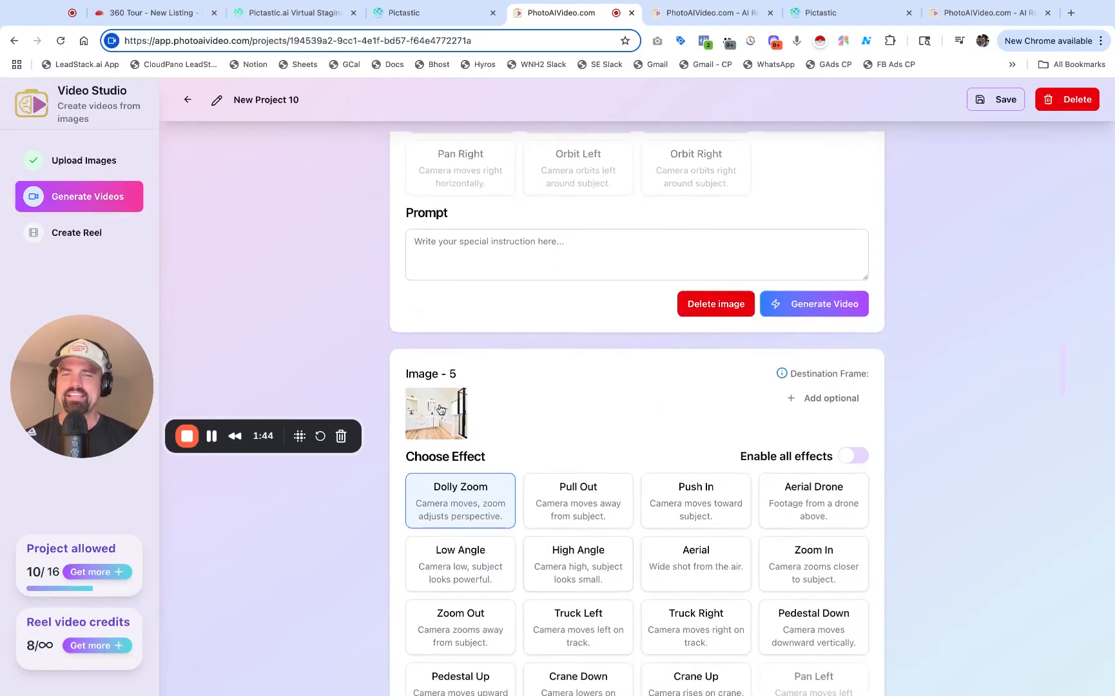
{"action": "left_click", "coordinate": [441, 410]}
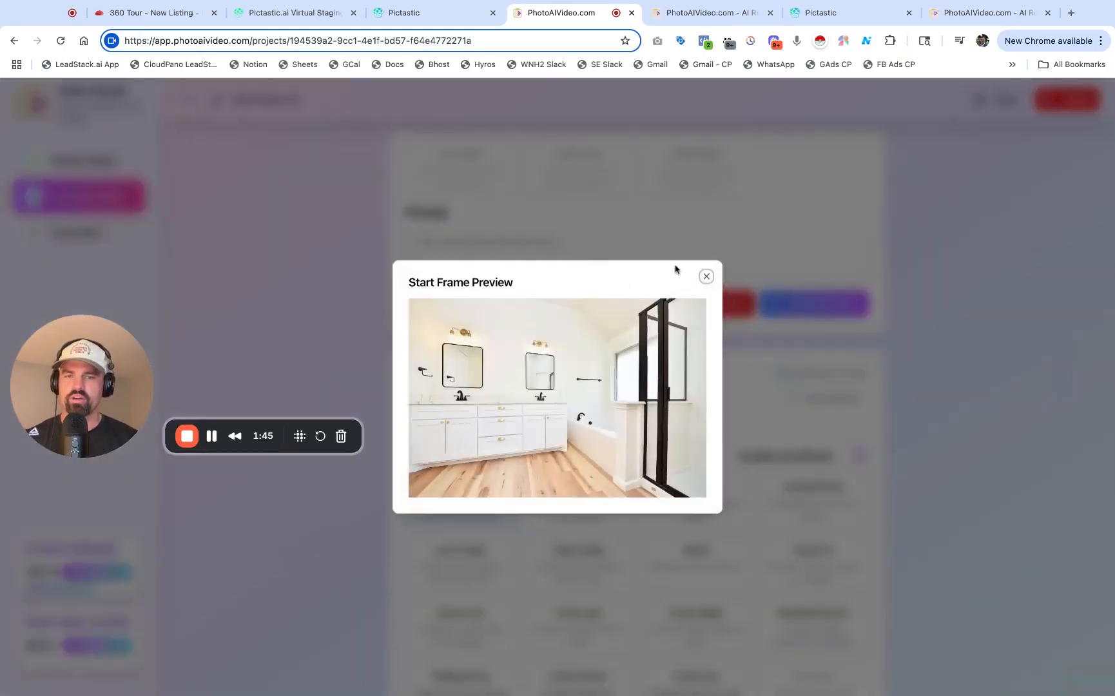
{"action": "left_click", "coordinate": [707, 277]}
Step: Enable all camera effects for image 2, the dining room photo
{"action": "scroll", "coordinate": [652, 433], "scroll_direction": "up", "scroll_amount": 20}
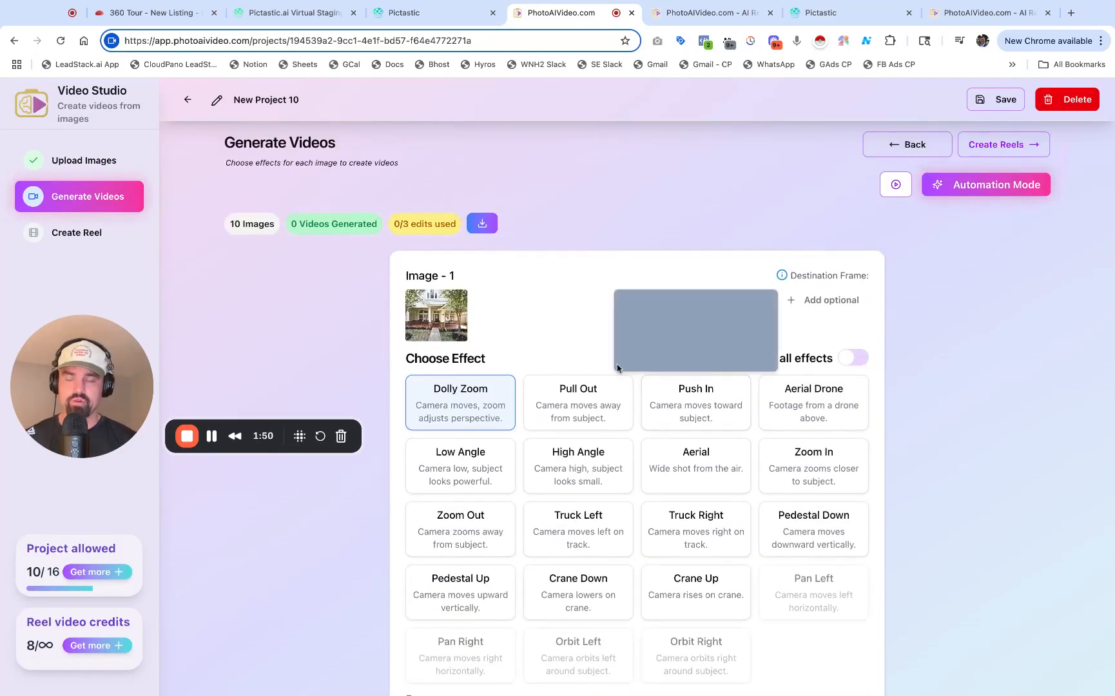
{"action": "scroll", "coordinate": [616, 365], "scroll_direction": "down", "scroll_amount": 10}
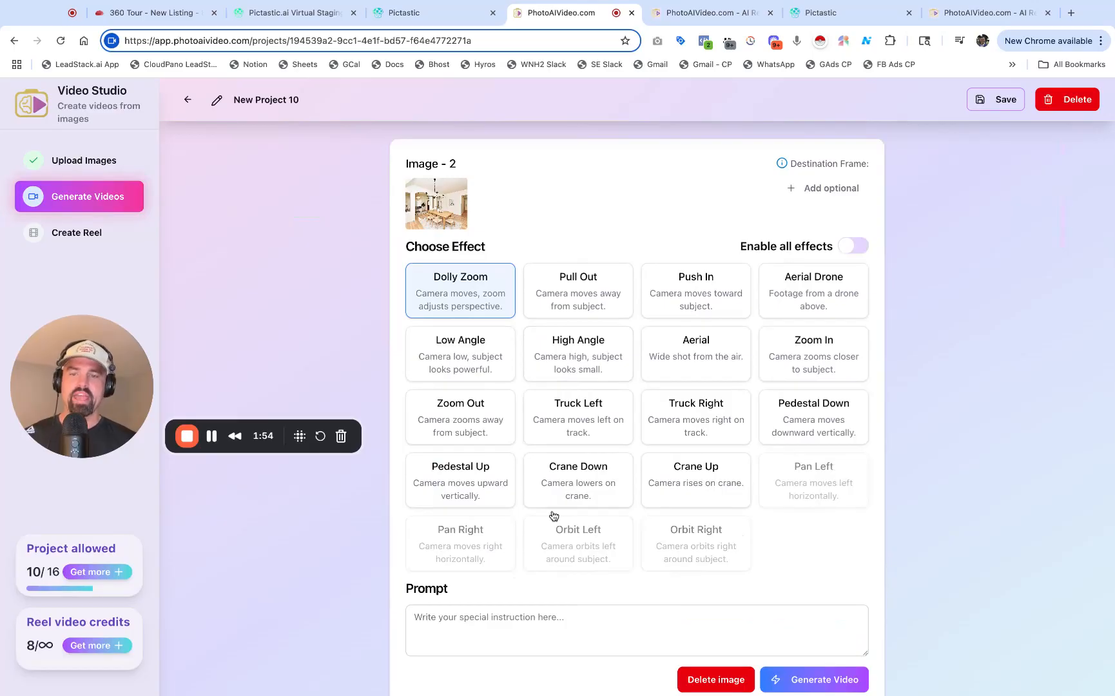
{"action": "left_click", "coordinate": [859, 249]}
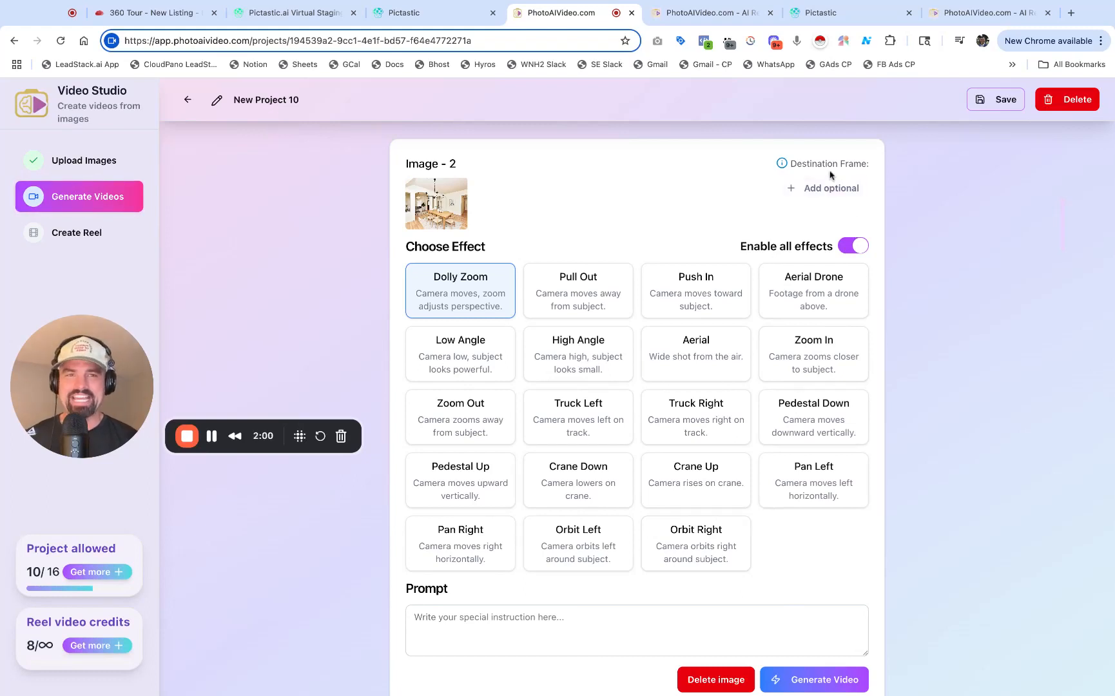
{"action": "mouse_move", "coordinate": [784, 168]}
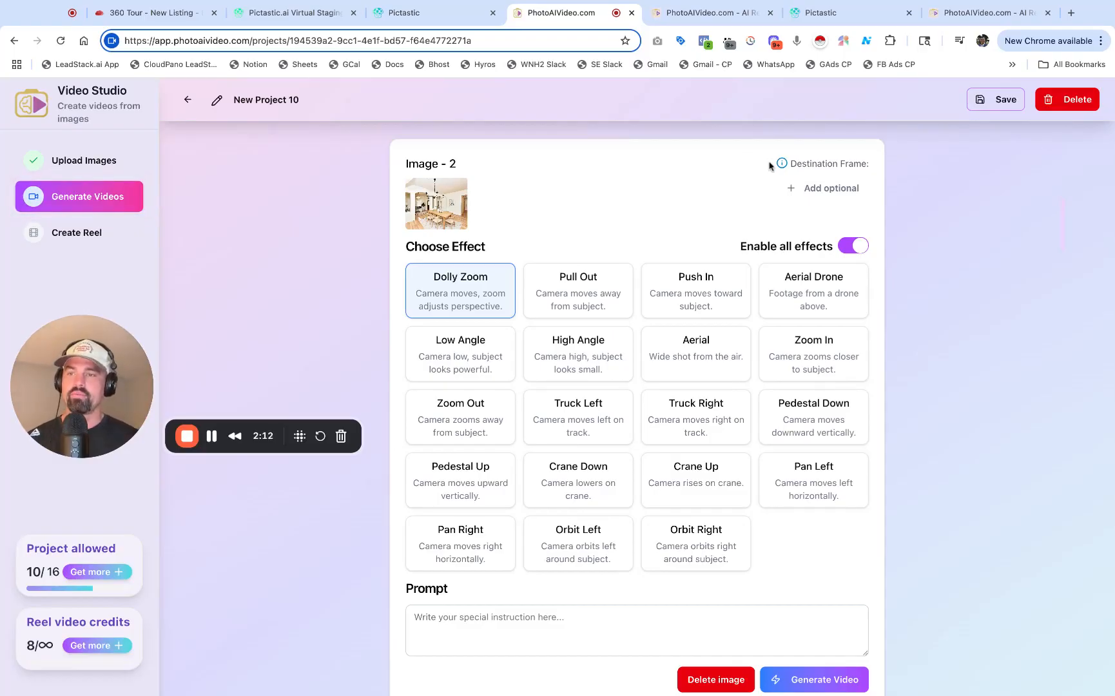
Step: Preview the start frame of image 1, the house exterior, and generate its video with the Dolly Zoom effect
{"action": "scroll", "coordinate": [591, 434], "scroll_direction": "up", "scroll_amount": 3}
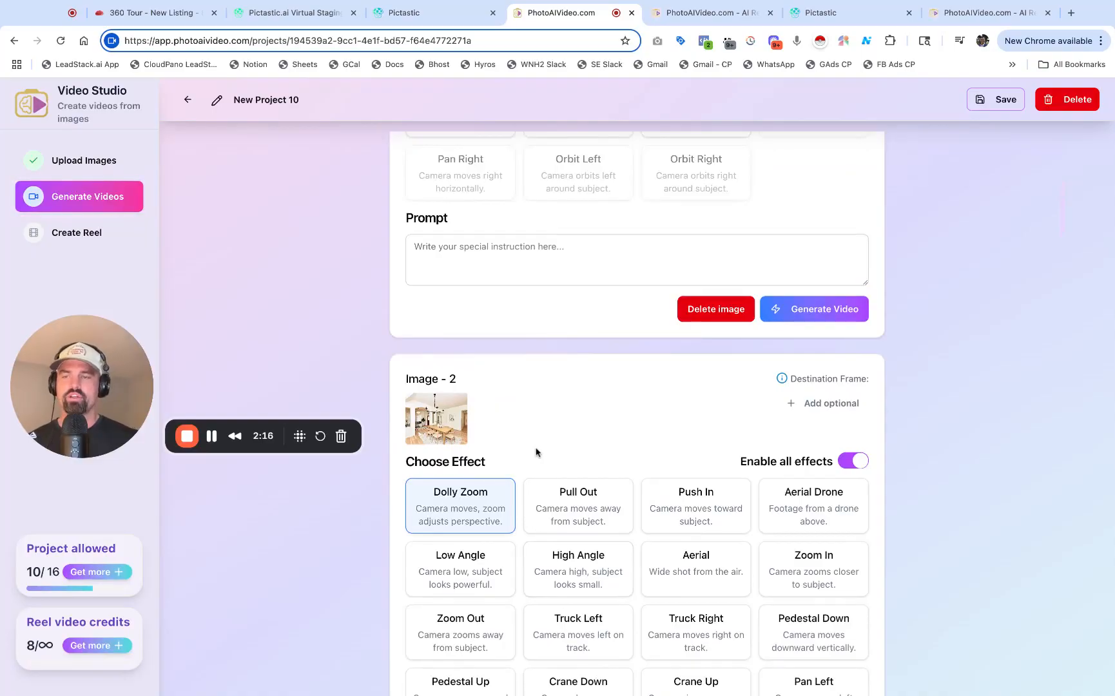
{"action": "scroll", "coordinate": [536, 453], "scroll_direction": "up", "scroll_amount": 7}
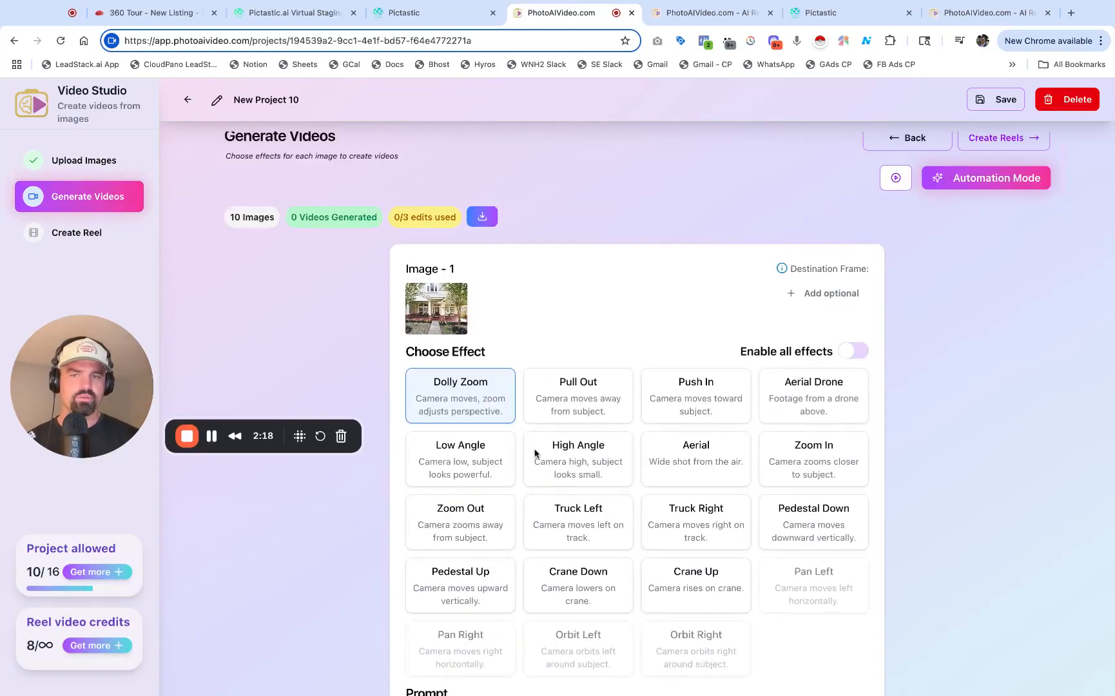
{"action": "left_click", "coordinate": [456, 316]}
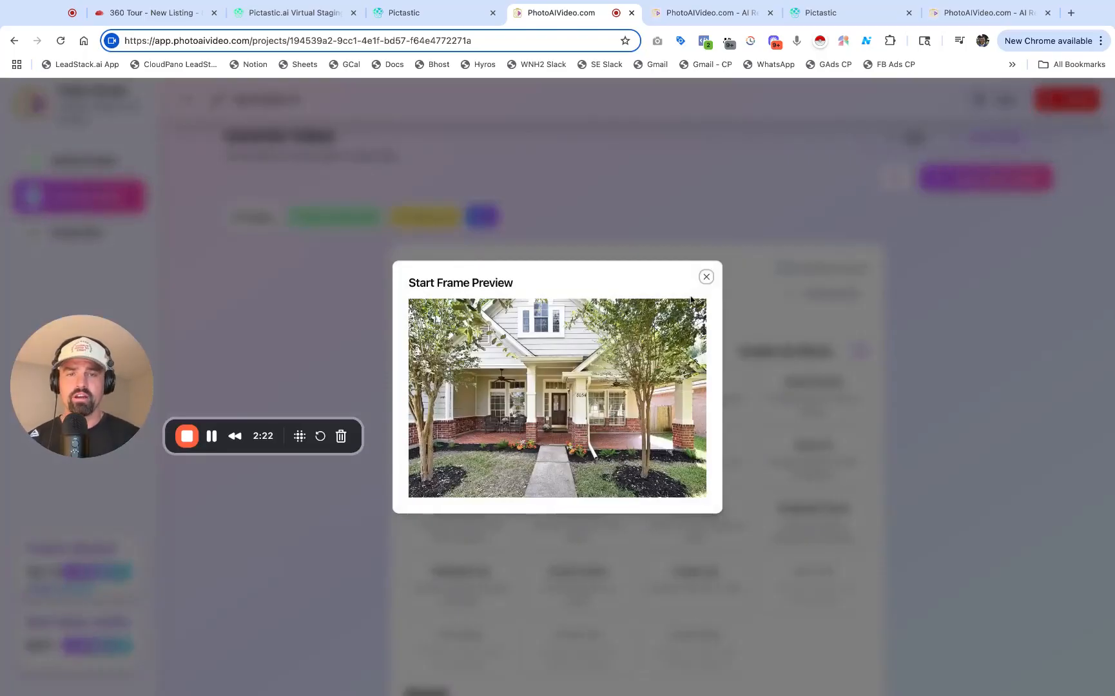
{"action": "left_click", "coordinate": [707, 277]}
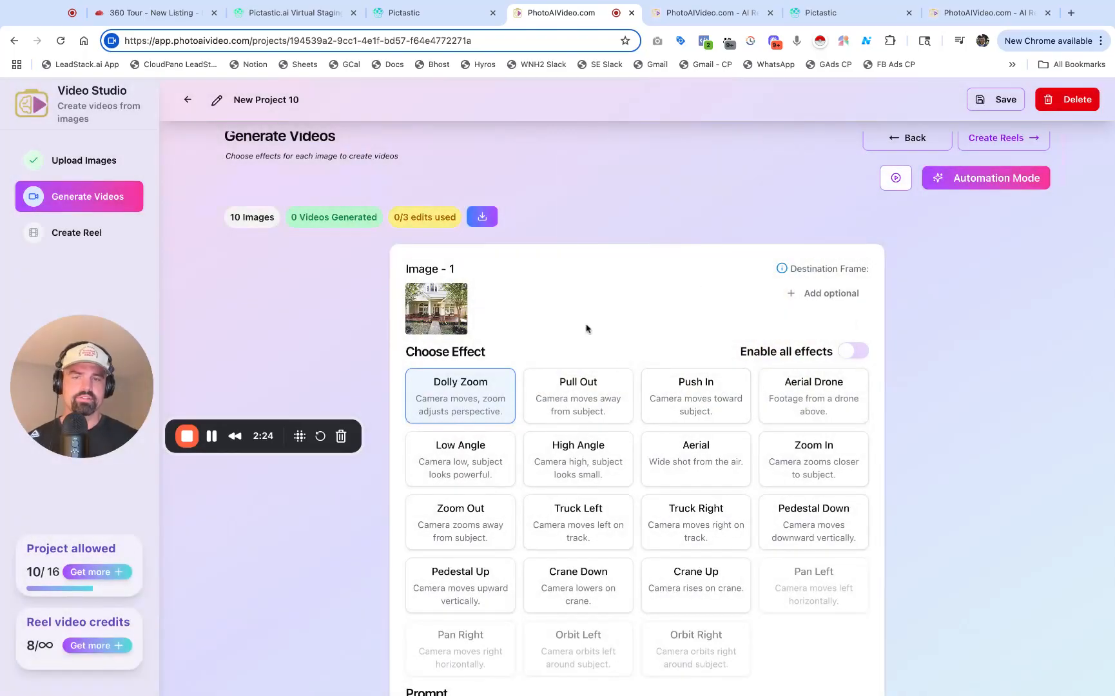
{"action": "scroll", "coordinate": [427, 353], "scroll_direction": "down", "scroll_amount": 1}
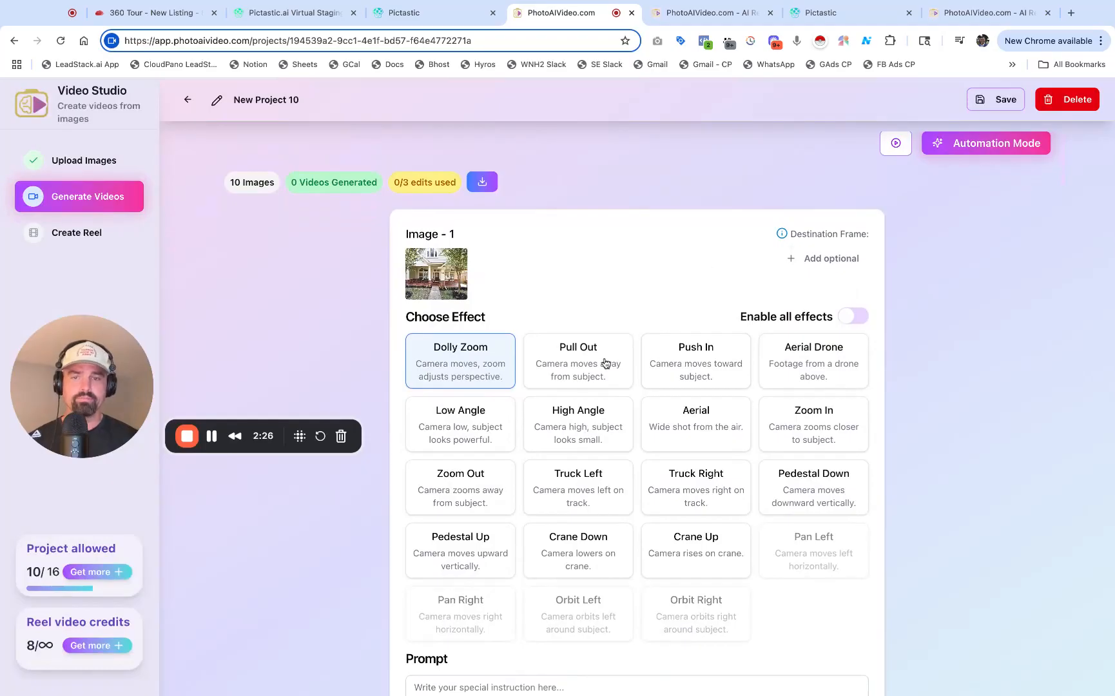
{"action": "scroll", "coordinate": [605, 363], "scroll_direction": "down", "scroll_amount": 5}
{"action": "left_click", "coordinate": [812, 552]}
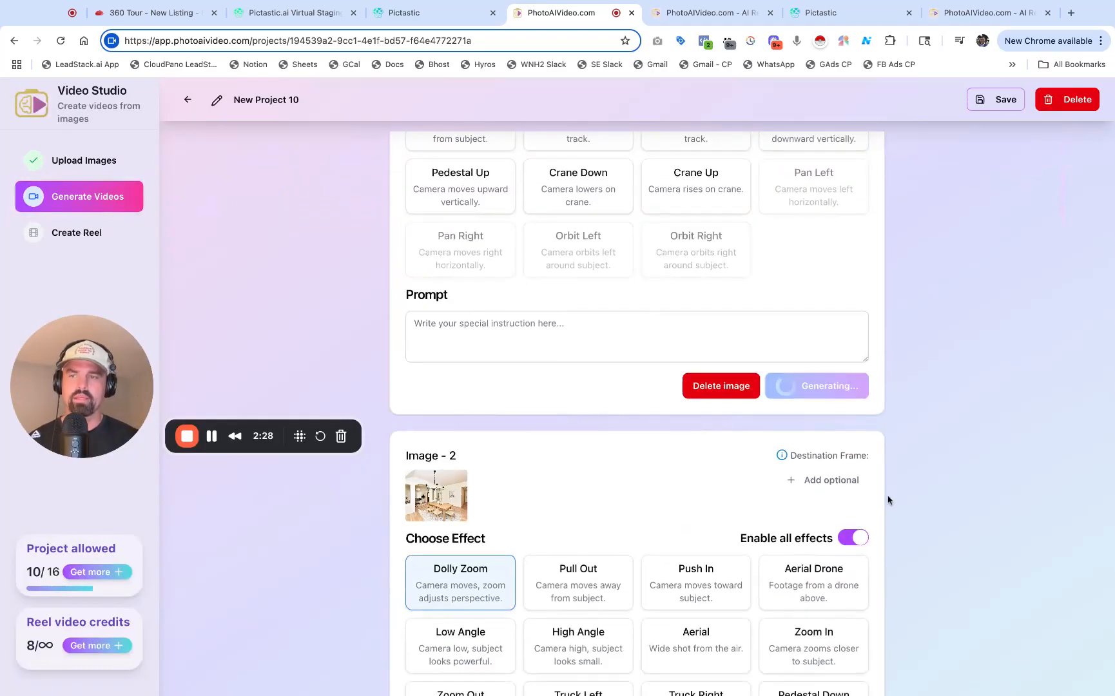
Step: Preview the start frame of image 2, the dining room, and generate its video with the Dolly Zoom effect
{"action": "scroll", "coordinate": [848, 488], "scroll_direction": "down", "scroll_amount": 2}
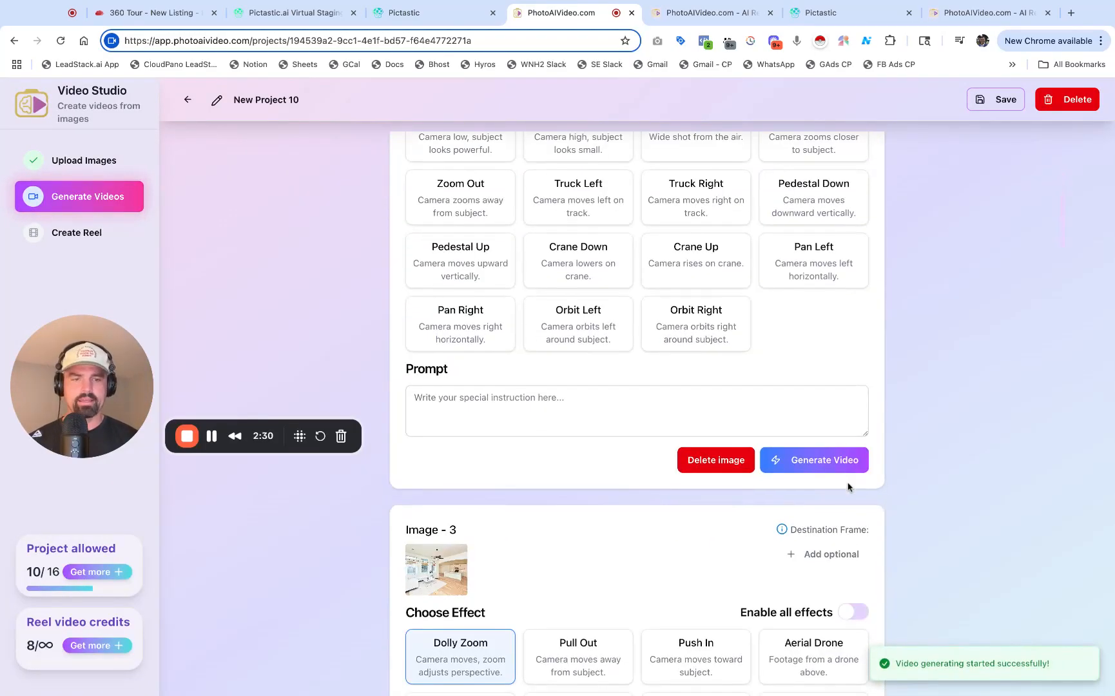
{"action": "scroll", "coordinate": [849, 487], "scroll_direction": "up", "scroll_amount": 6}
{"action": "scroll", "coordinate": [849, 488], "scroll_direction": "up", "scroll_amount": 4}
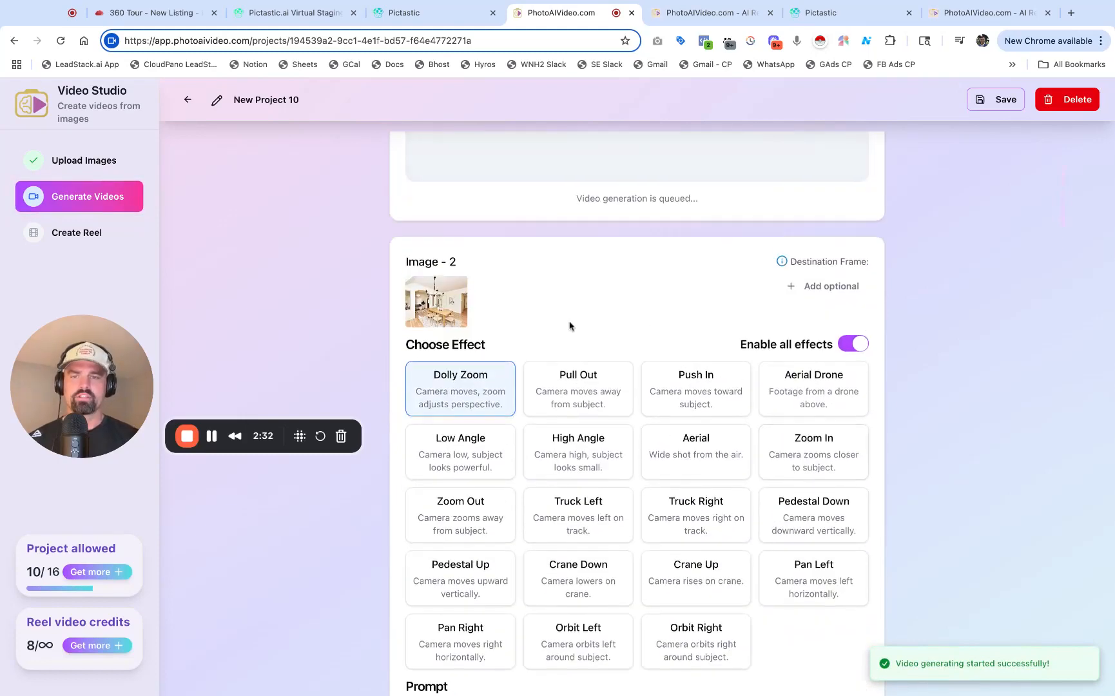
{"action": "left_click", "coordinate": [444, 303]}
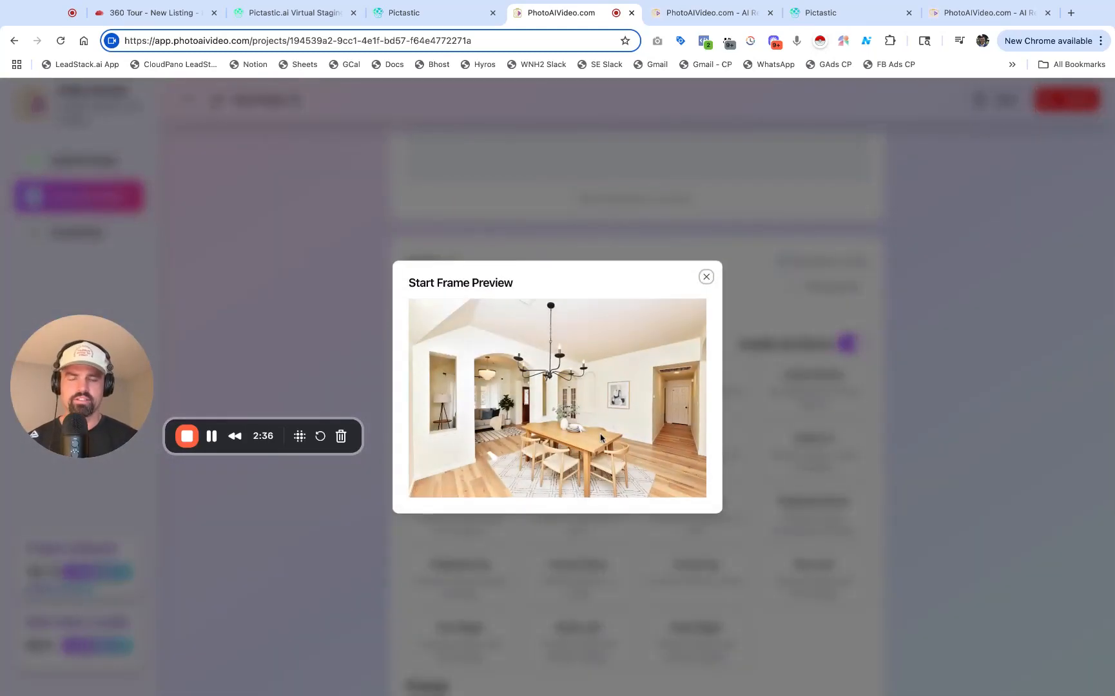
{"action": "left_click", "coordinate": [706, 278]}
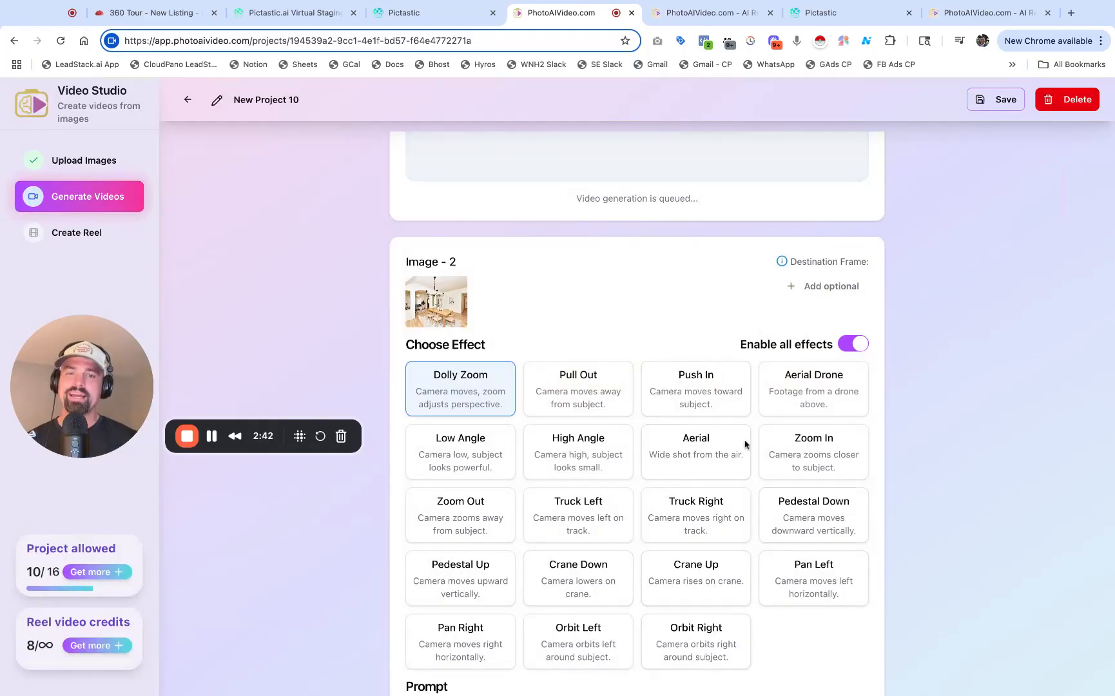
{"action": "scroll", "coordinate": [796, 451], "scroll_direction": "down", "scroll_amount": 7}
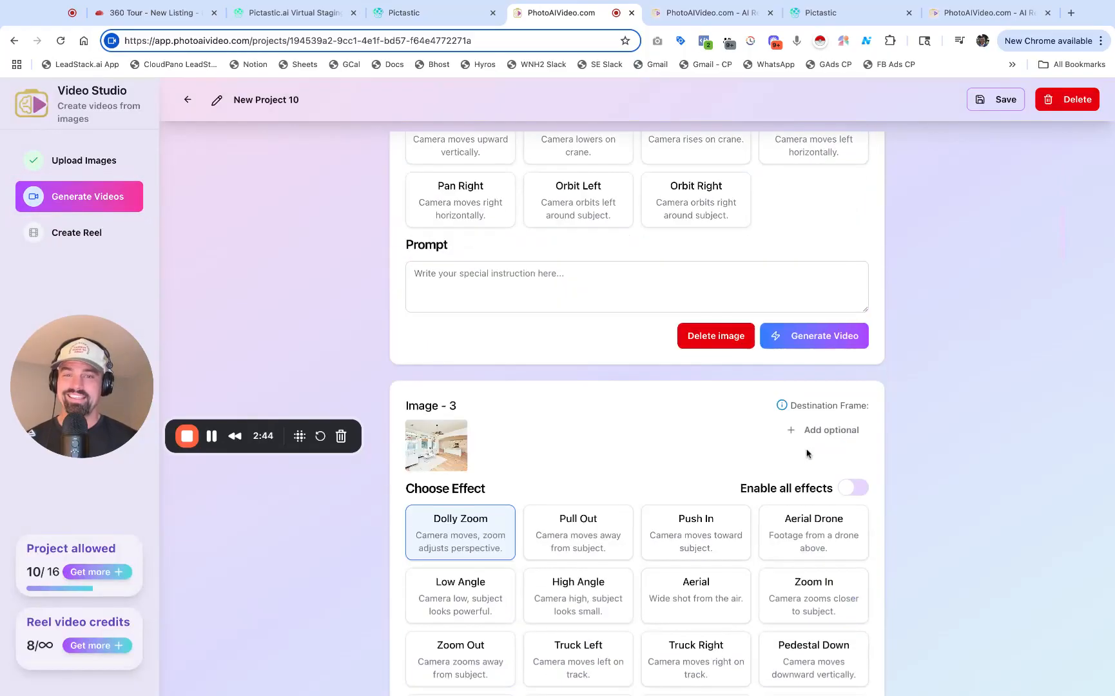
{"action": "left_click", "coordinate": [830, 331]}
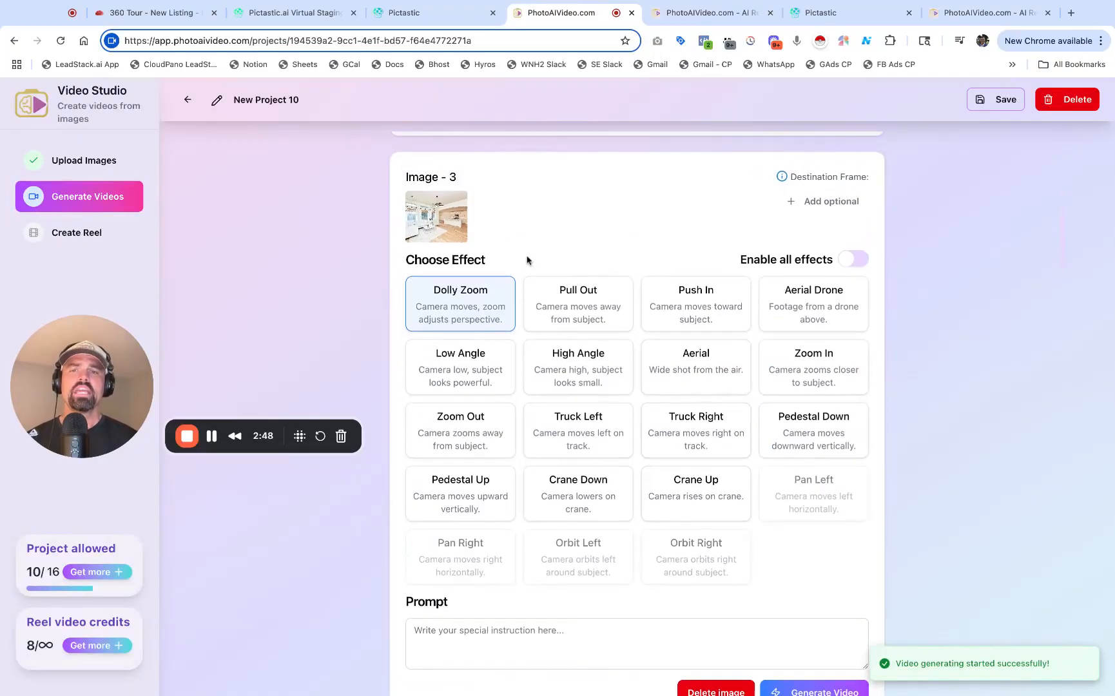
Step: Preview the start frame of image 3, the living room, and generate its video with the Truck Right effect
{"action": "left_click", "coordinate": [455, 230]}
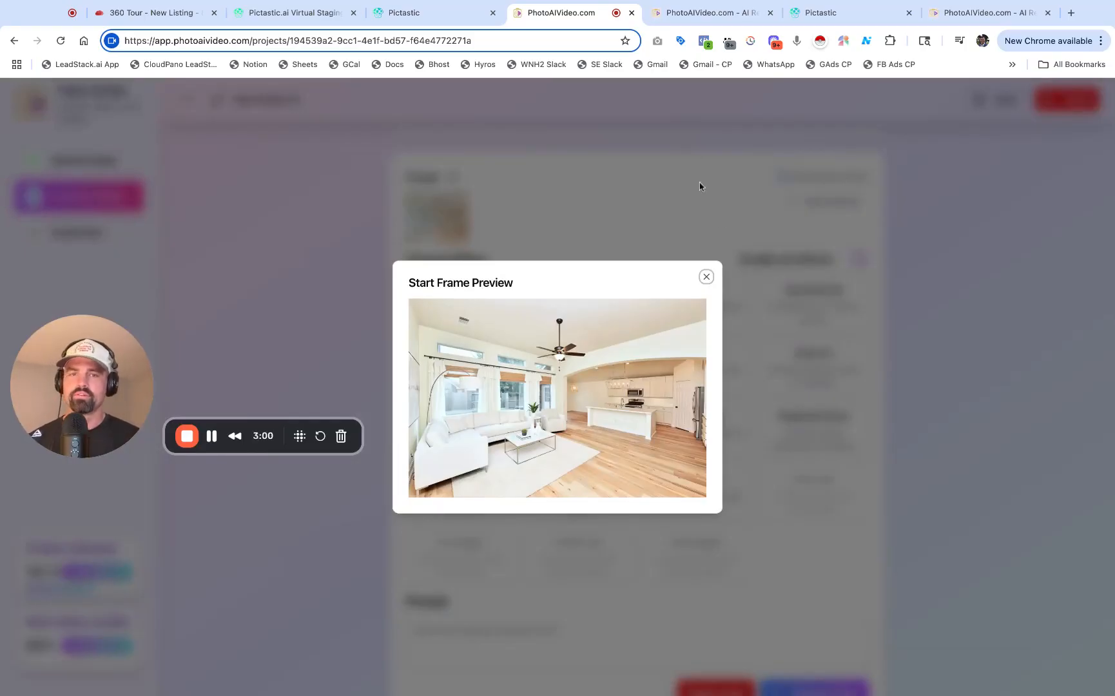
{"action": "left_click", "coordinate": [707, 277]}
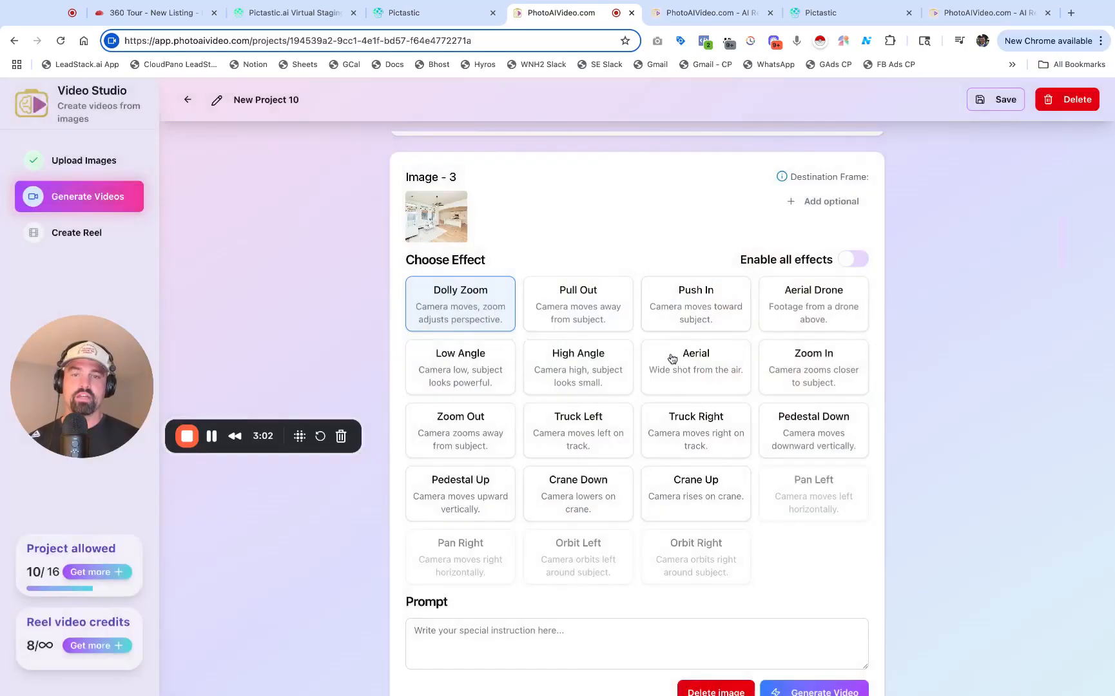
{"action": "left_click", "coordinate": [707, 442]}
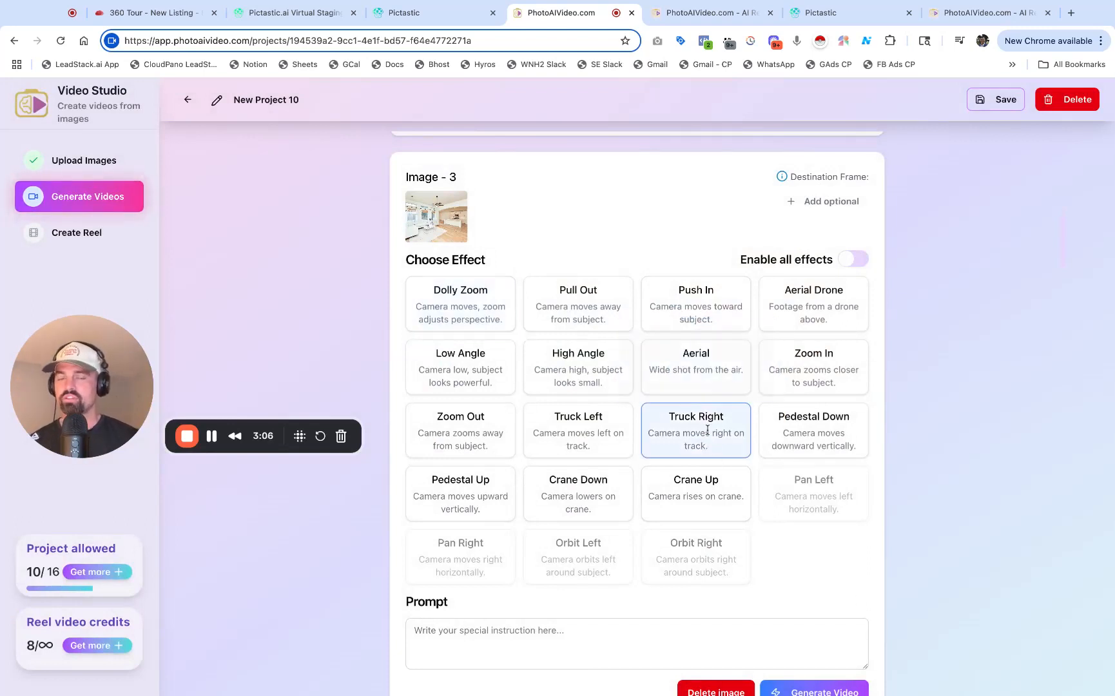
{"action": "mouse_move", "coordinate": [707, 430]}
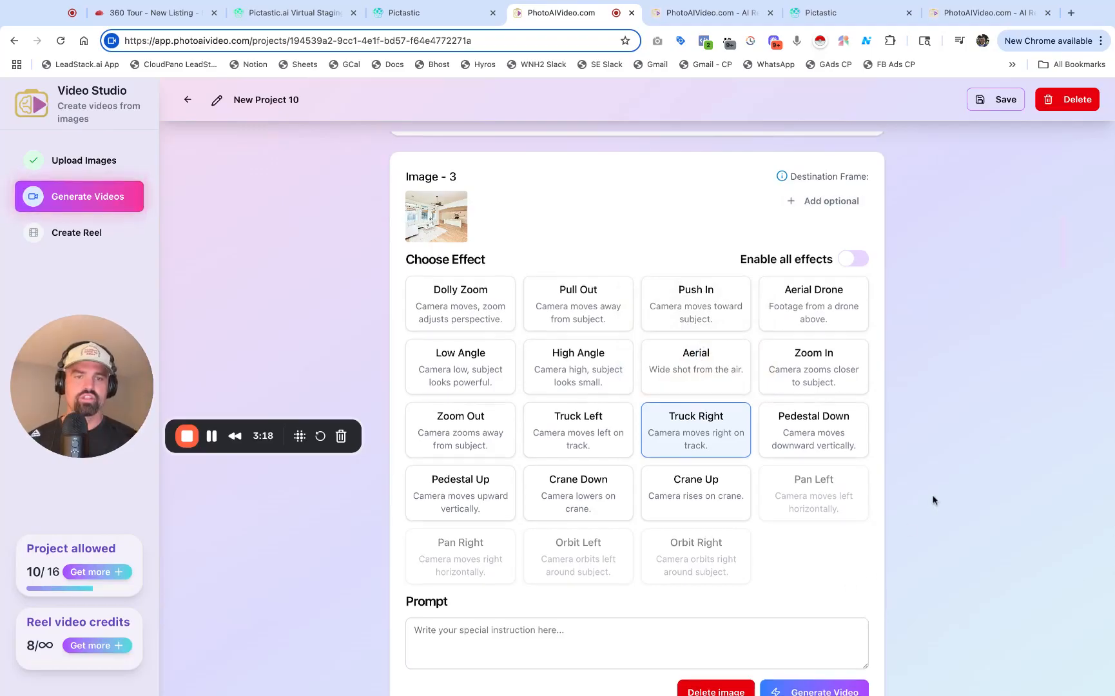
{"action": "scroll", "coordinate": [934, 498], "scroll_direction": "down", "scroll_amount": 3}
{"action": "left_click", "coordinate": [793, 479]}
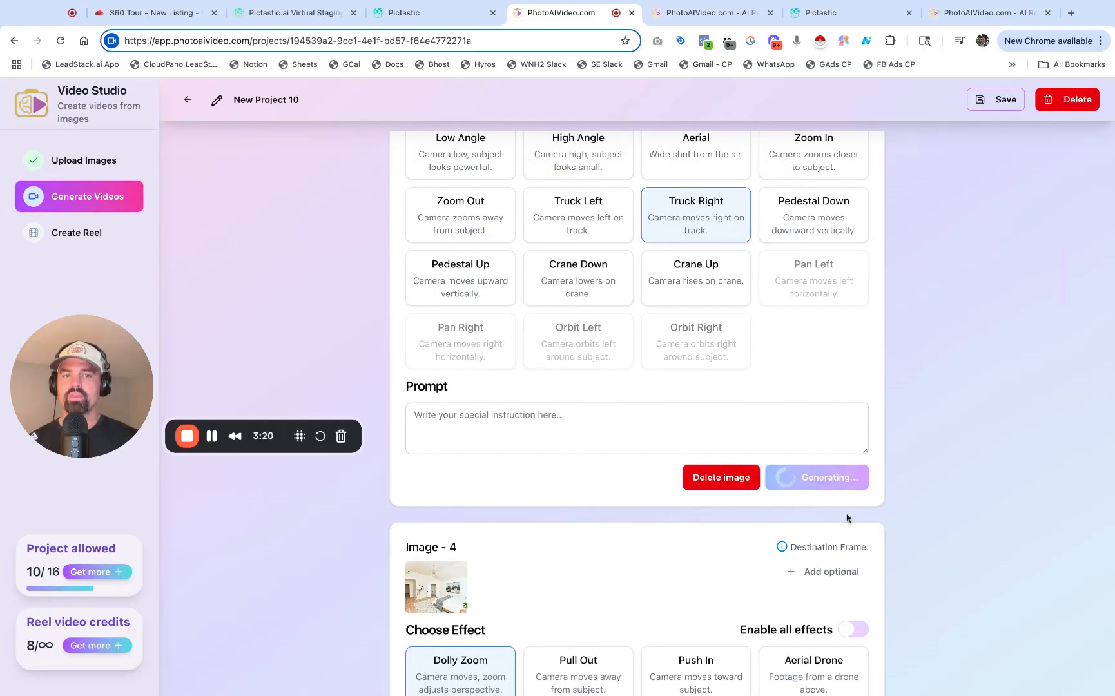
{"action": "mouse_move", "coordinate": [848, 475]}
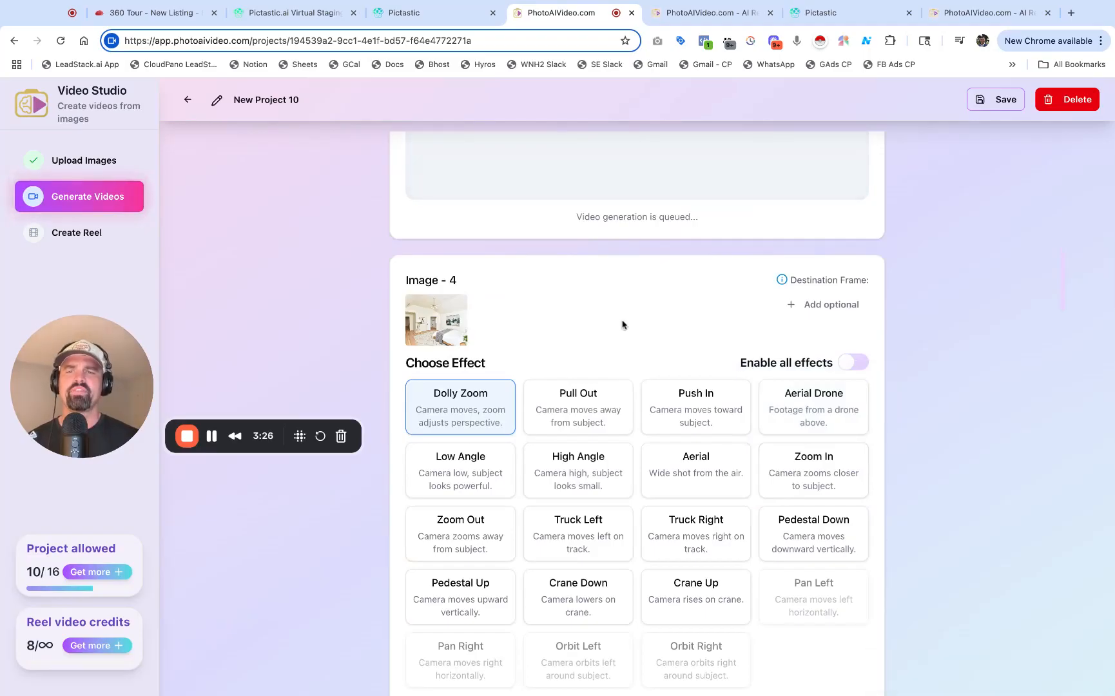
Step: Preview the start frame of image 4, the bedroom, and generate its video with the Dolly Zoom effect
{"action": "left_click", "coordinate": [436, 303]}
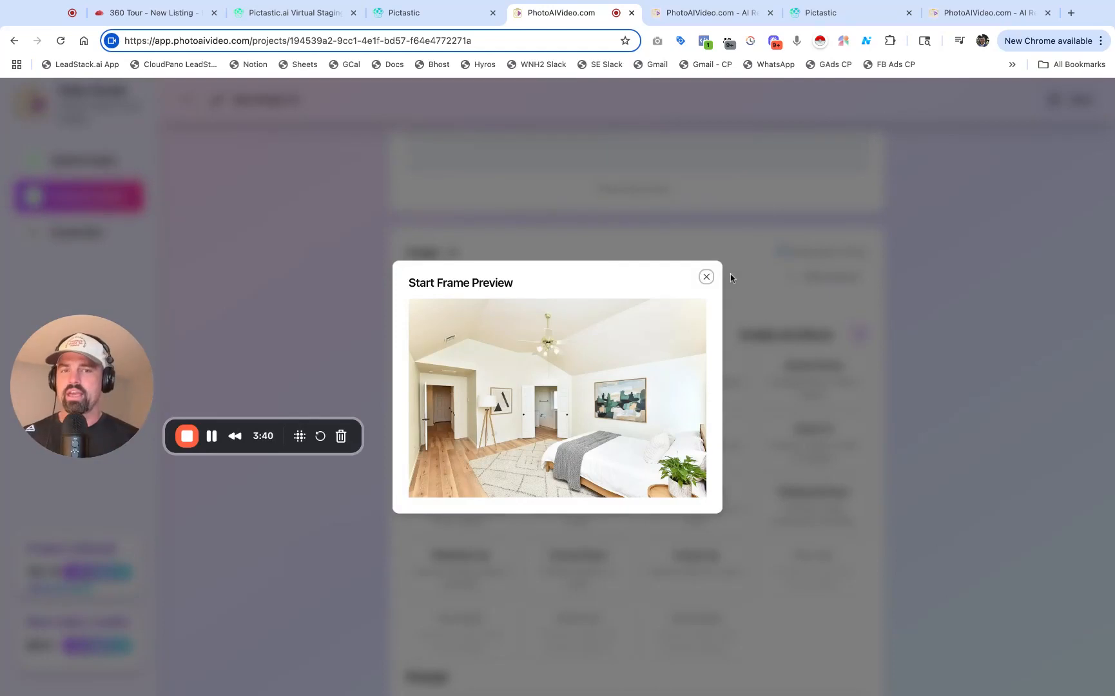
{"action": "left_click", "coordinate": [706, 277]}
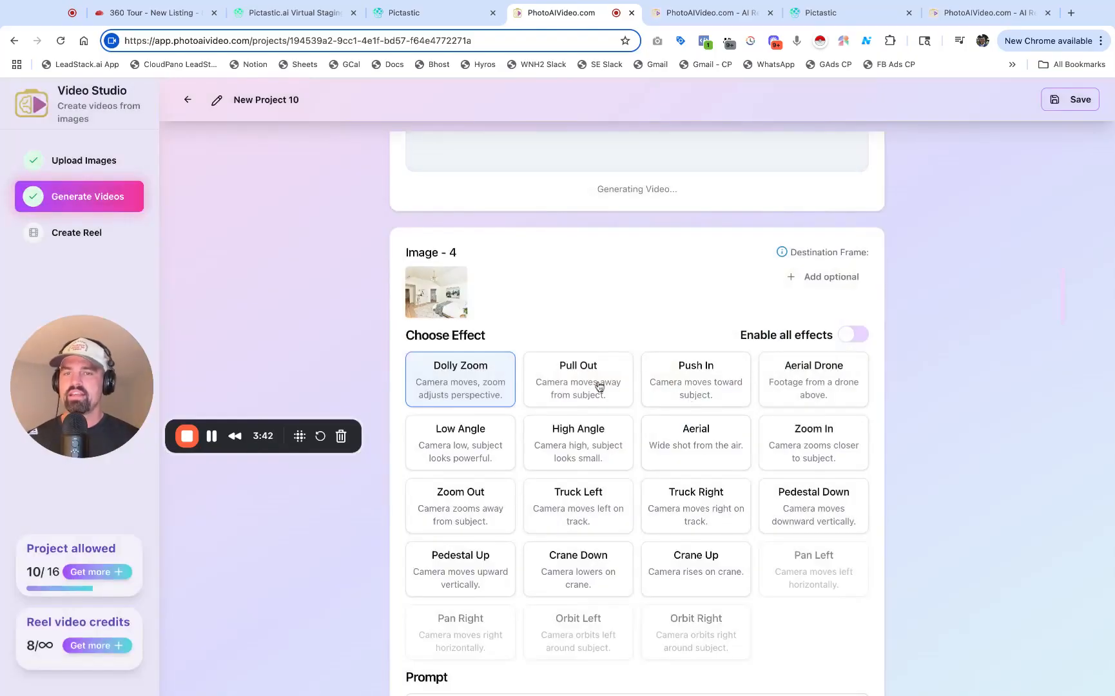
{"action": "scroll", "coordinate": [760, 592], "scroll_direction": "down", "scroll_amount": 3}
{"action": "left_click", "coordinate": [838, 577]}
{"action": "scroll", "coordinate": [857, 555], "scroll_direction": "down", "scroll_amount": 1}
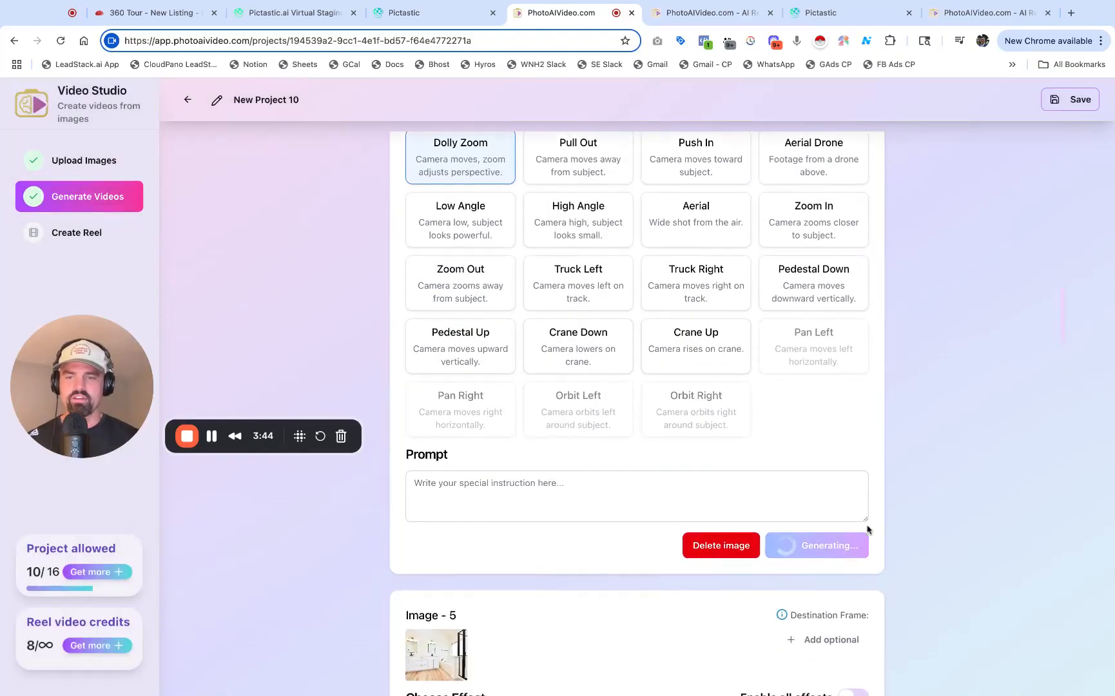
Step: Preview the start frame of image 5, the white bathroom with the glass shower, and generate its video with the Truck Left effect
{"action": "scroll", "coordinate": [876, 530], "scroll_direction": "down", "scroll_amount": 1}
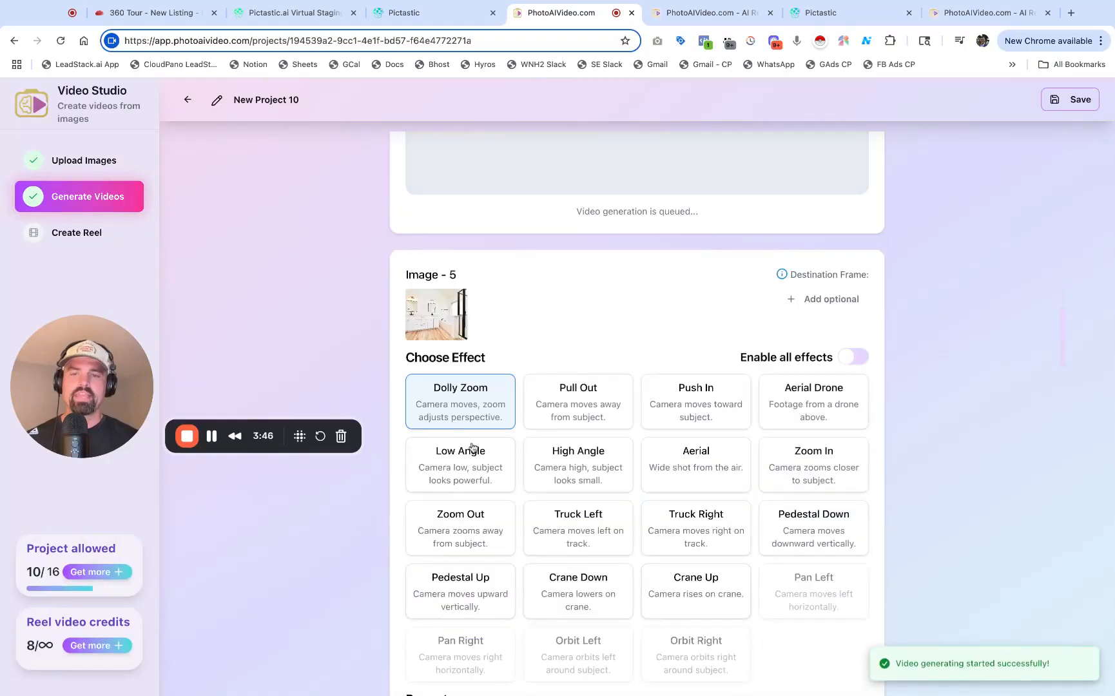
{"action": "left_click", "coordinate": [442, 321]}
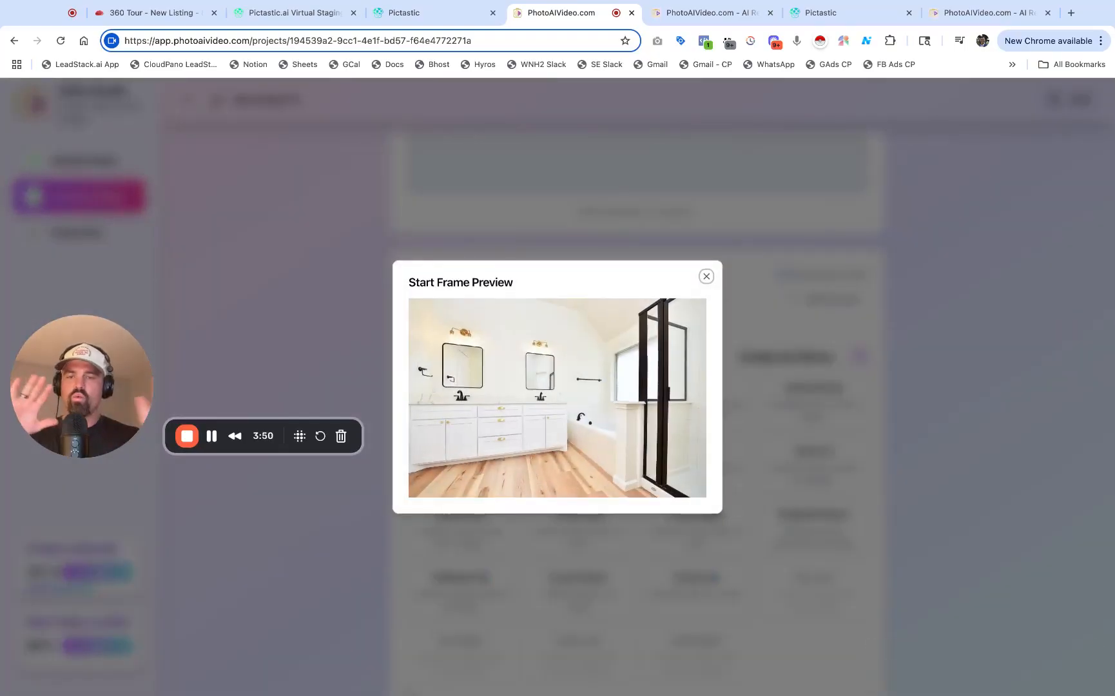
{"action": "left_click", "coordinate": [706, 277]}
{"action": "scroll", "coordinate": [914, 466], "scroll_direction": "down", "scroll_amount": 2}
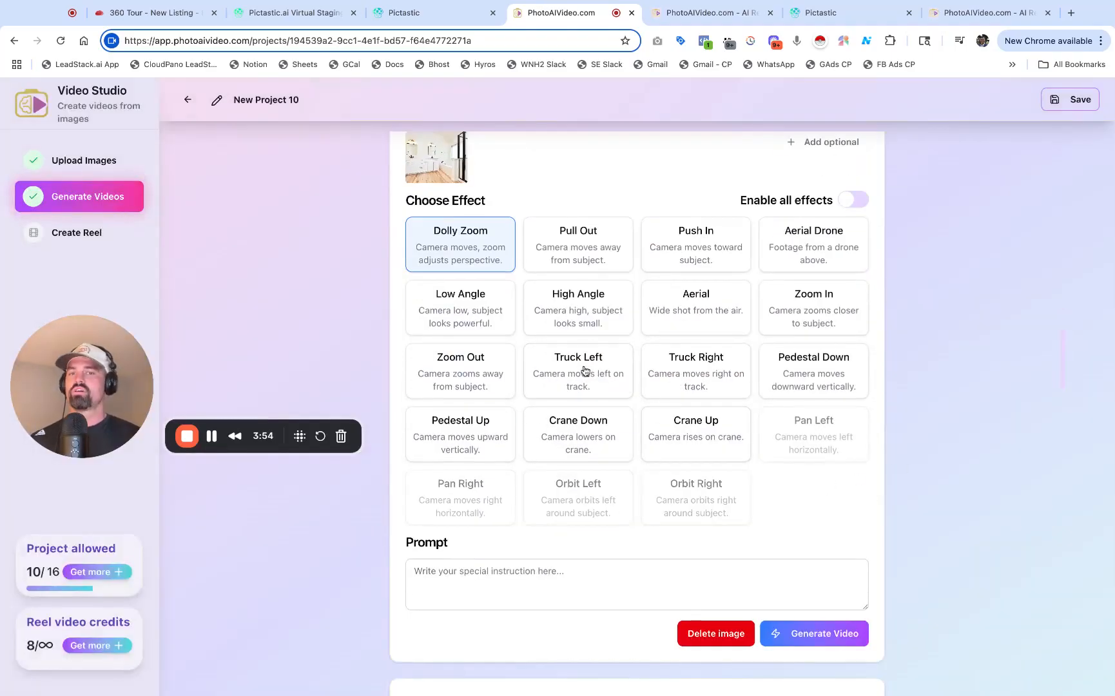
{"action": "left_click", "coordinate": [584, 371]}
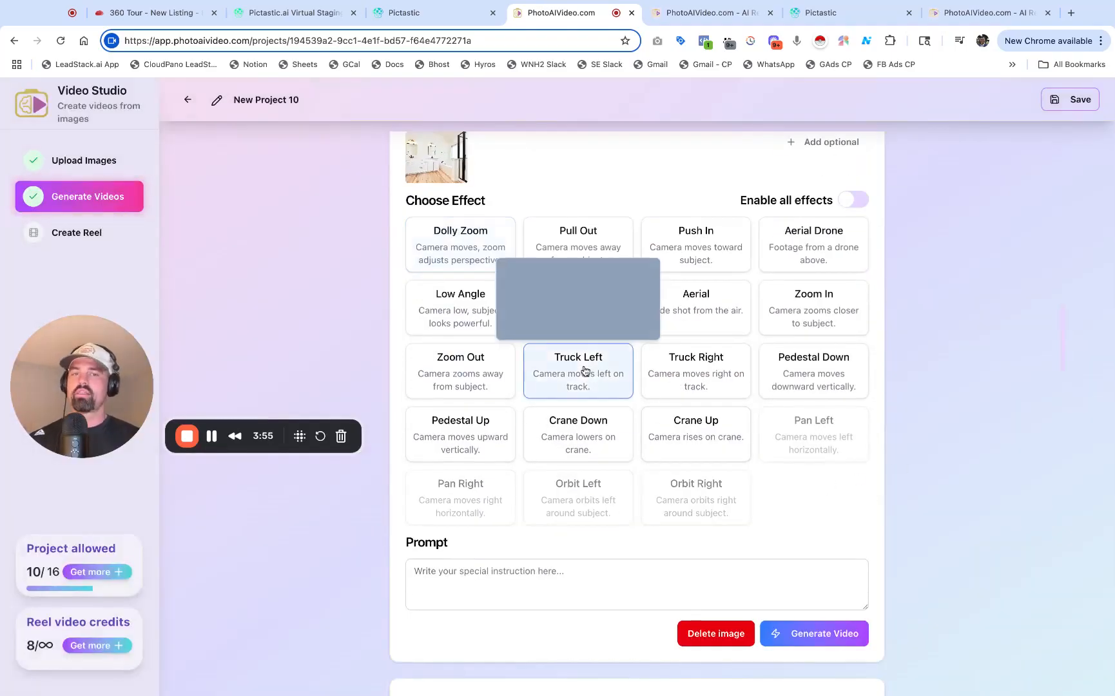
{"action": "left_click", "coordinate": [807, 637]}
{"action": "scroll", "coordinate": [831, 514], "scroll_direction": "down", "scroll_amount": 2}
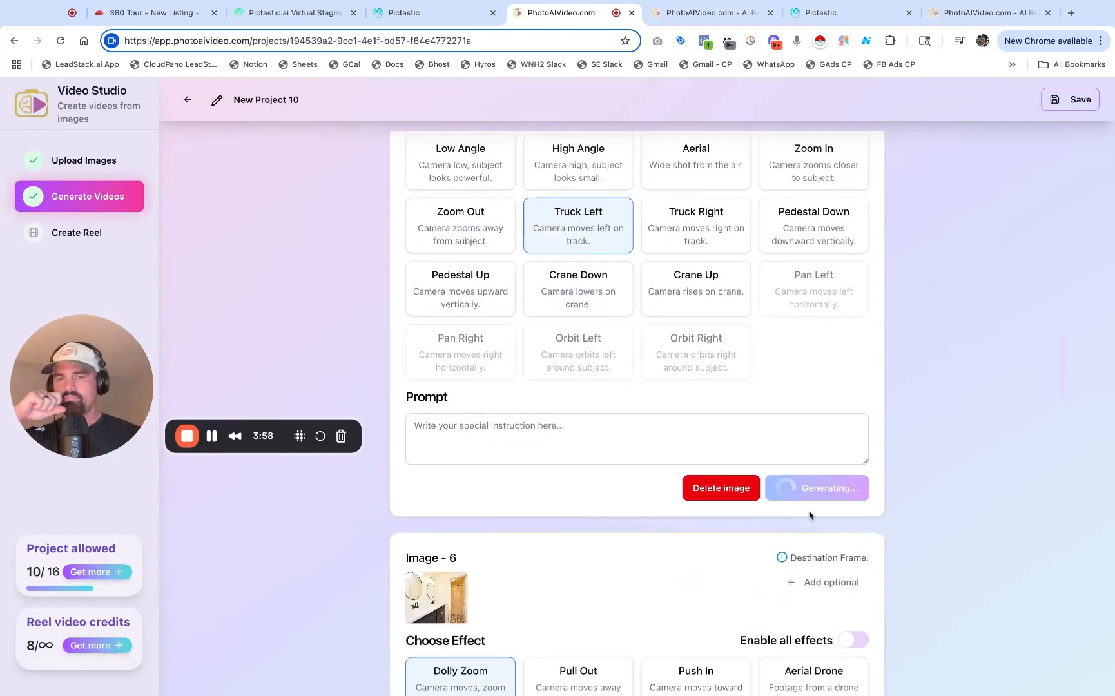
Step: Preview the start frame of image 6, the bathroom with oval mirrors, and generate its video with the Dolly Zoom effect
{"action": "scroll", "coordinate": [810, 510], "scroll_direction": "down", "scroll_amount": 4}
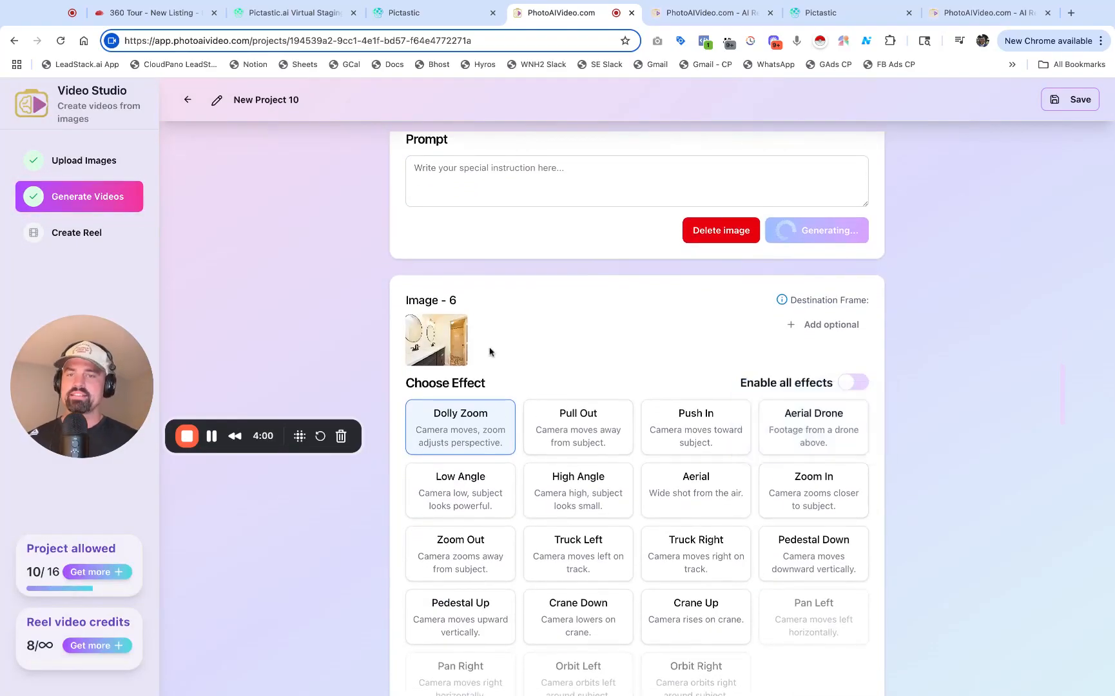
{"action": "left_click", "coordinate": [458, 339]}
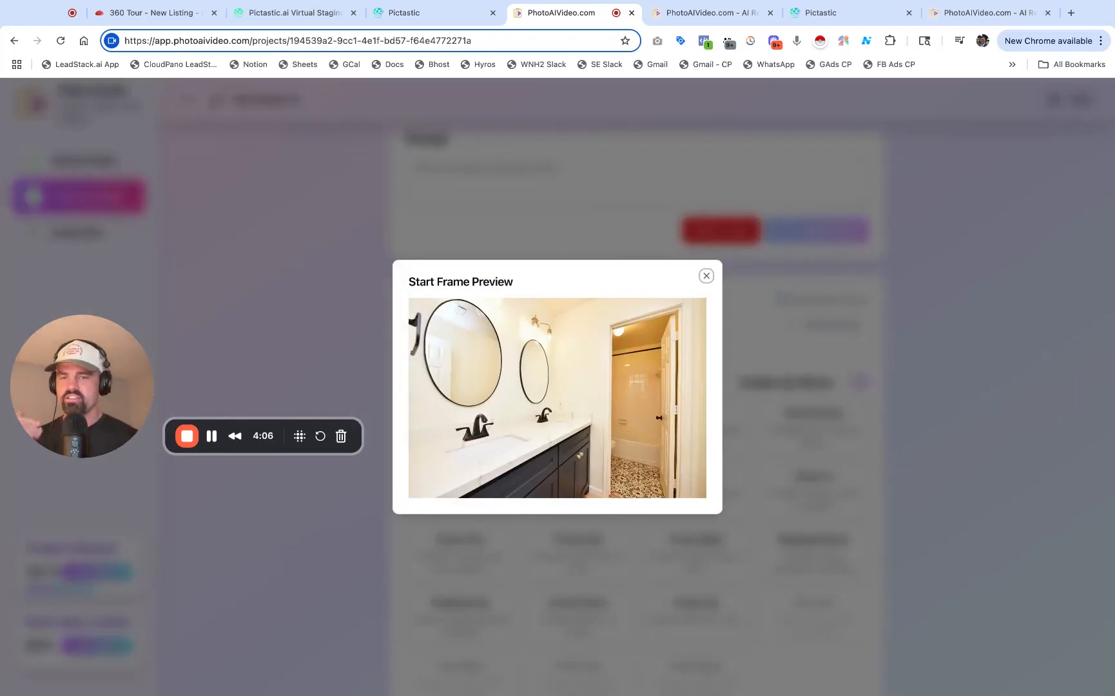
{"action": "left_click", "coordinate": [707, 276]}
{"action": "scroll", "coordinate": [477, 348], "scroll_direction": "down", "scroll_amount": 3}
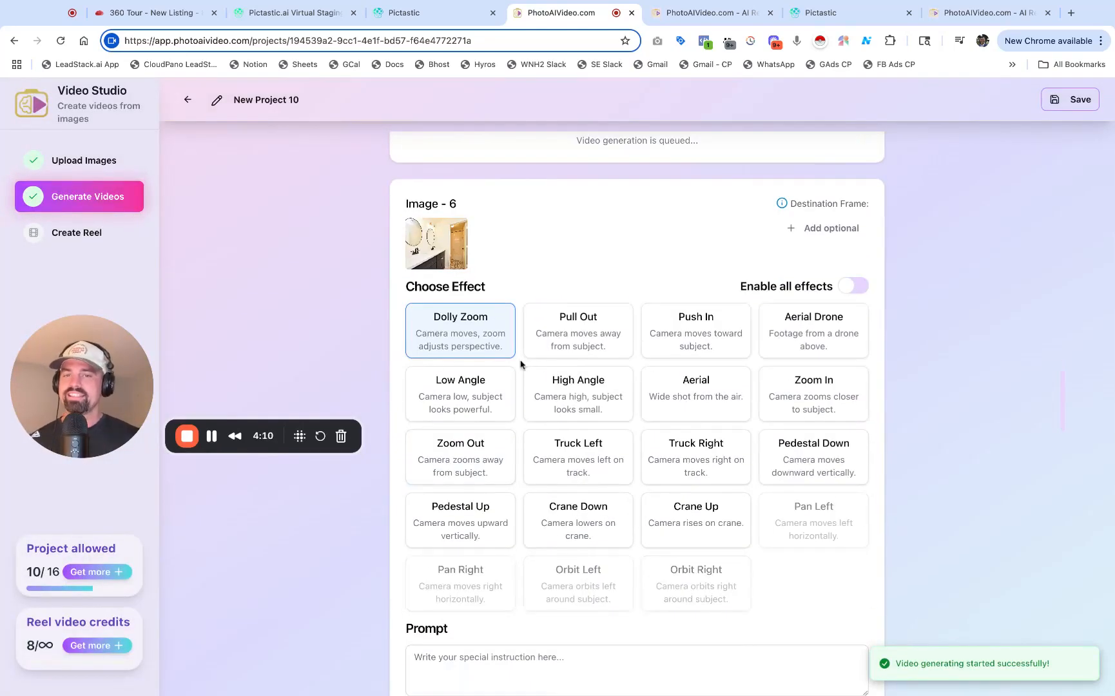
{"action": "scroll", "coordinate": [774, 592], "scroll_direction": "down", "scroll_amount": 4}
{"action": "left_click", "coordinate": [843, 488]}
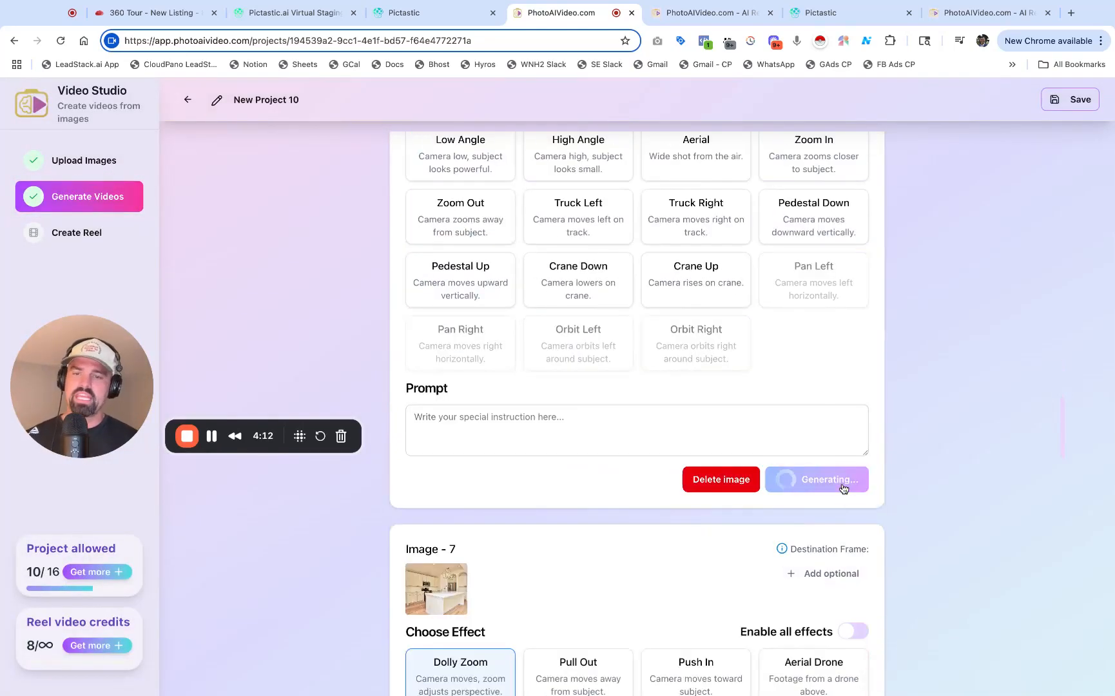
Step: Preview the start frame of image 7, the kitchen with the white island, and generate its video with the Pull Out effect
{"action": "scroll", "coordinate": [740, 557], "scroll_direction": "down", "scroll_amount": 1}
{"action": "scroll", "coordinate": [740, 557], "scroll_direction": "down", "scroll_amount": 7}
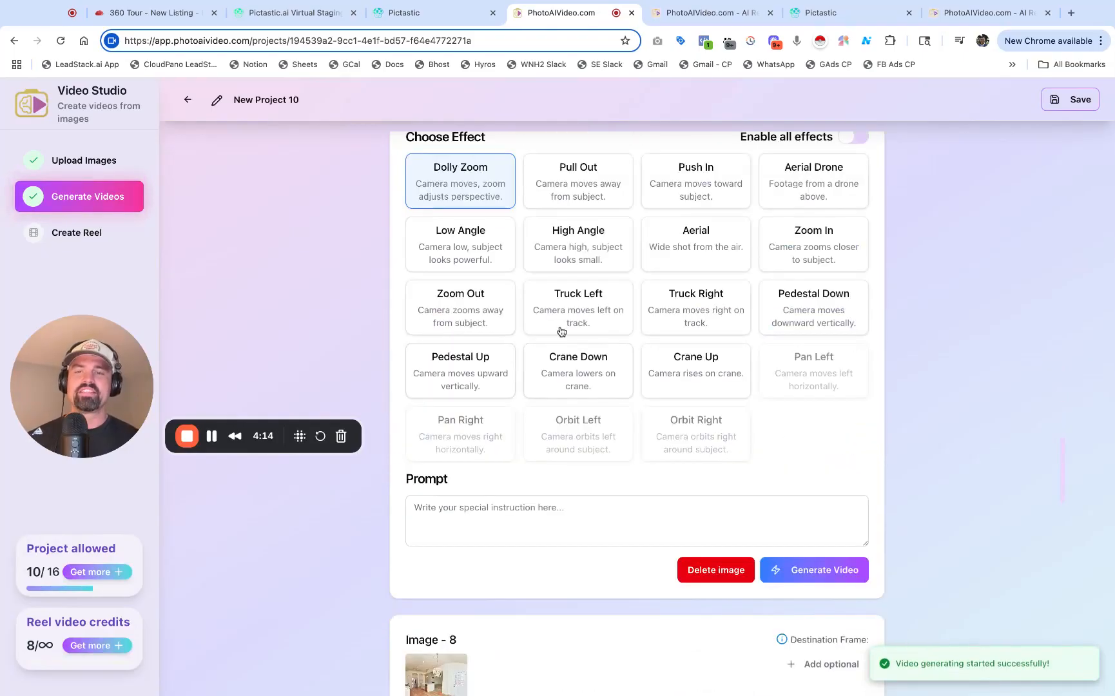
{"action": "scroll", "coordinate": [600, 396], "scroll_direction": "down", "scroll_amount": 9}
{"action": "scroll", "coordinate": [538, 269], "scroll_direction": "up", "scroll_amount": 1}
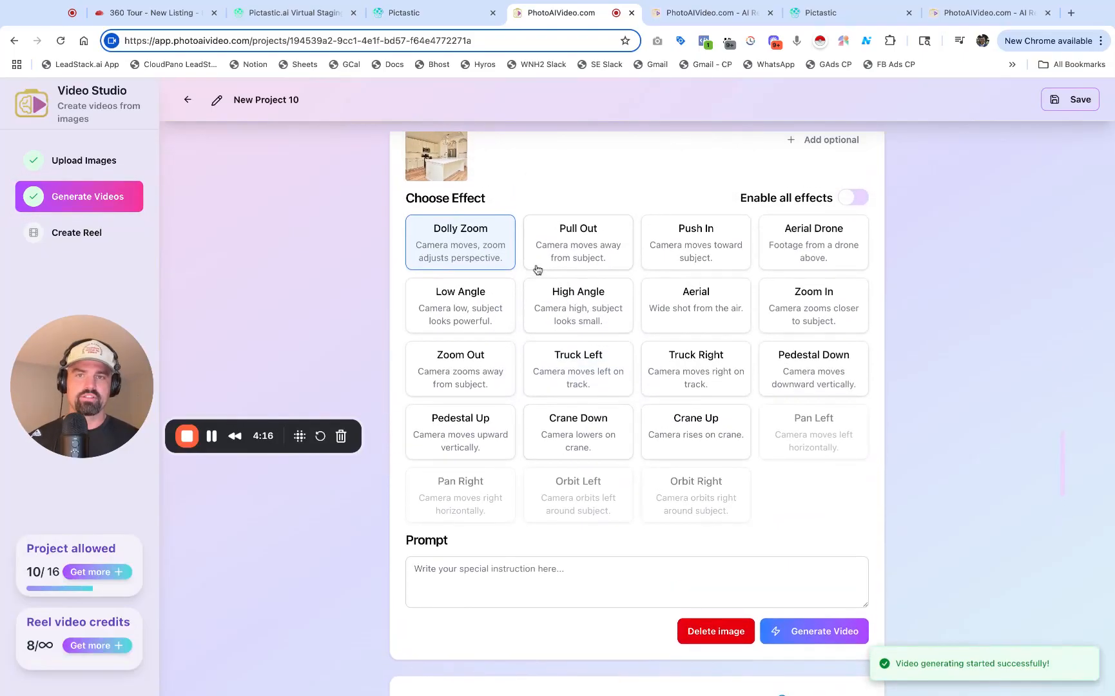
{"action": "scroll", "coordinate": [537, 270], "scroll_direction": "up", "scroll_amount": 1}
{"action": "left_click", "coordinate": [450, 193]}
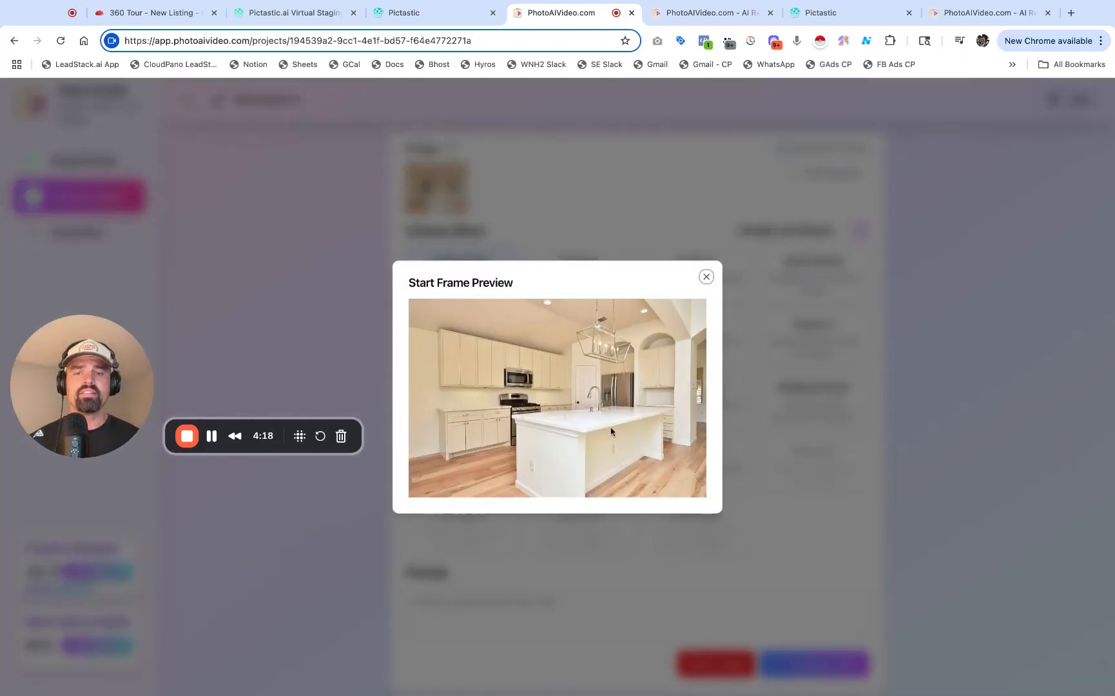
{"action": "left_click", "coordinate": [707, 277]}
{"action": "scroll", "coordinate": [709, 449], "scroll_direction": "down", "scroll_amount": 5}
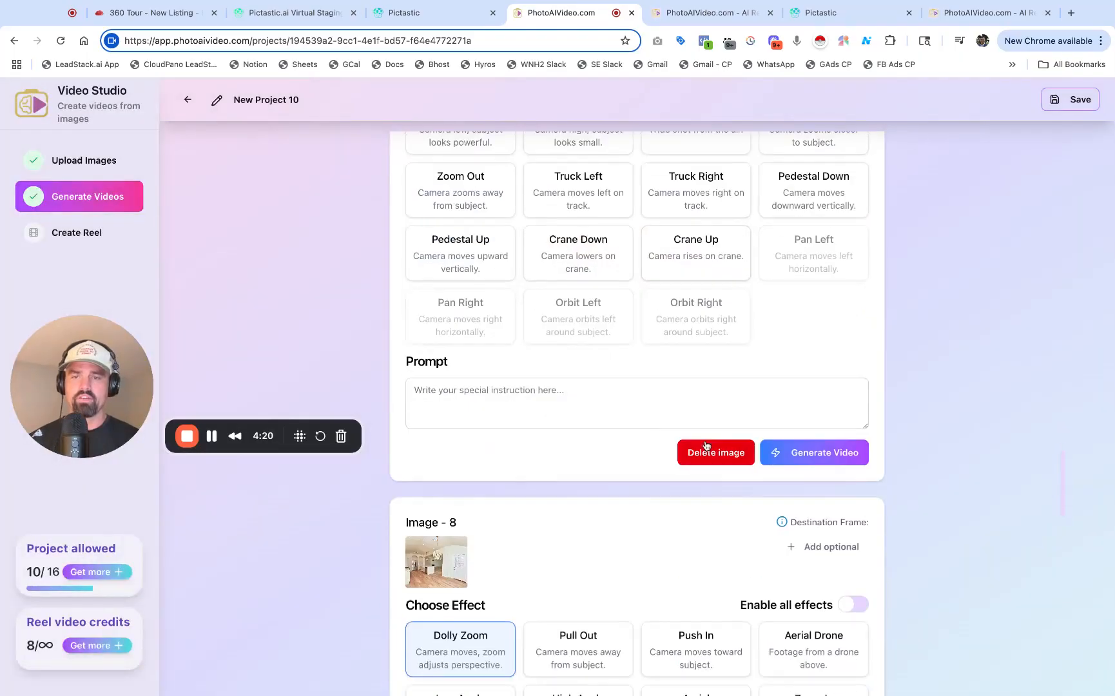
{"action": "scroll", "coordinate": [693, 450], "scroll_direction": "up", "scroll_amount": 4}
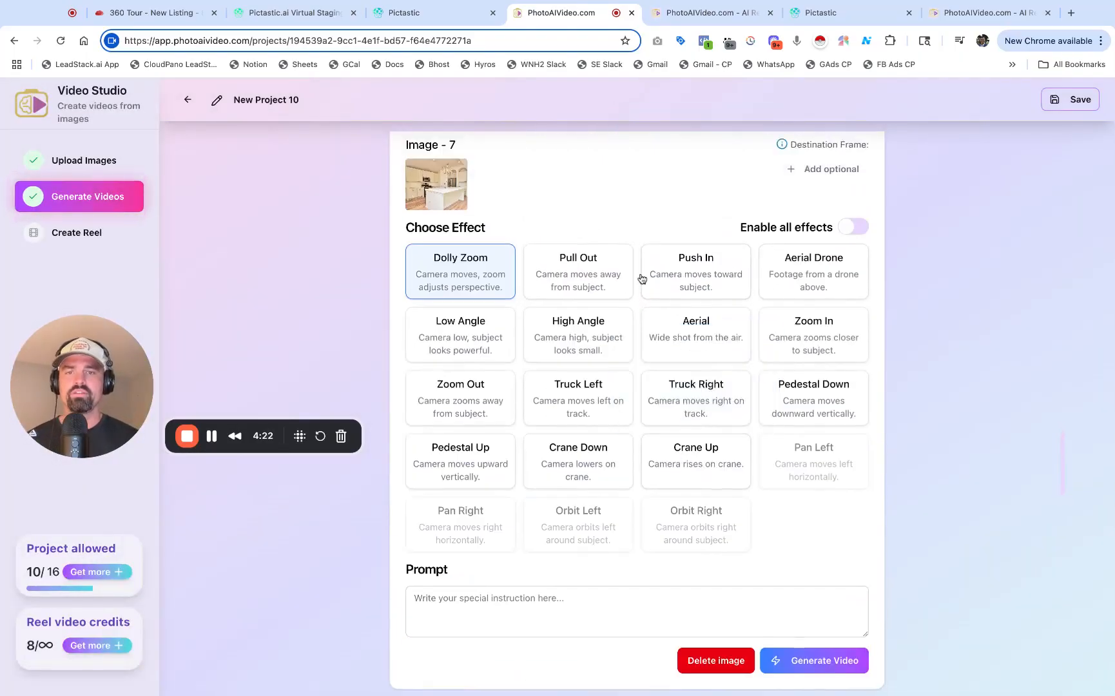
{"action": "mouse_move", "coordinate": [697, 281]}
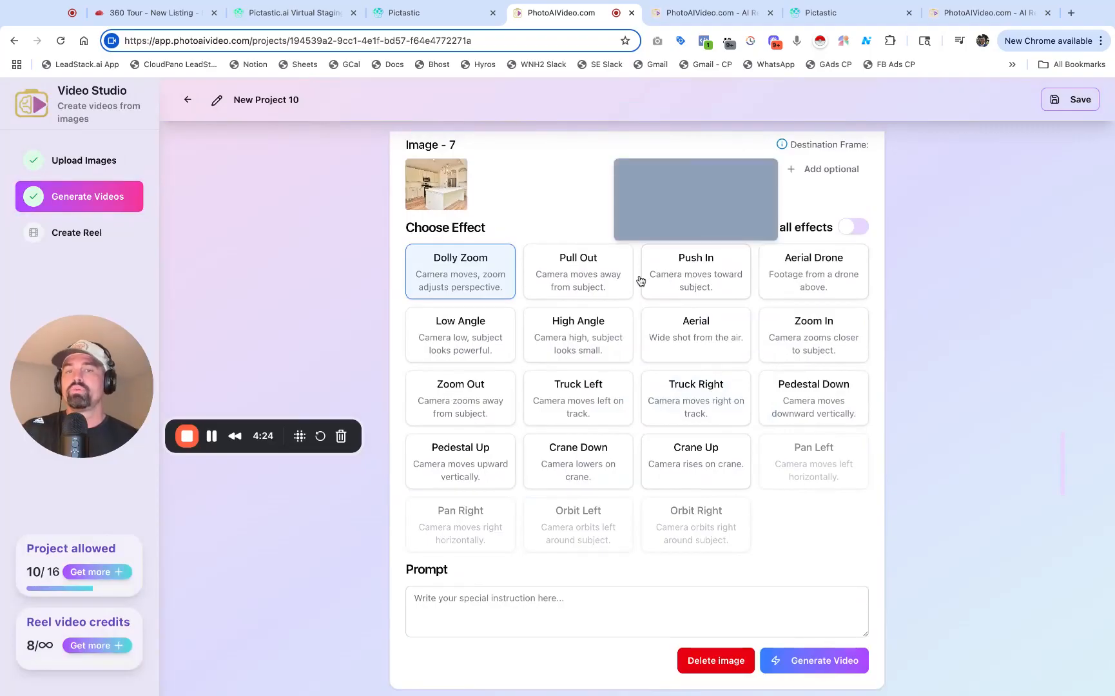
{"action": "left_click", "coordinate": [611, 277]}
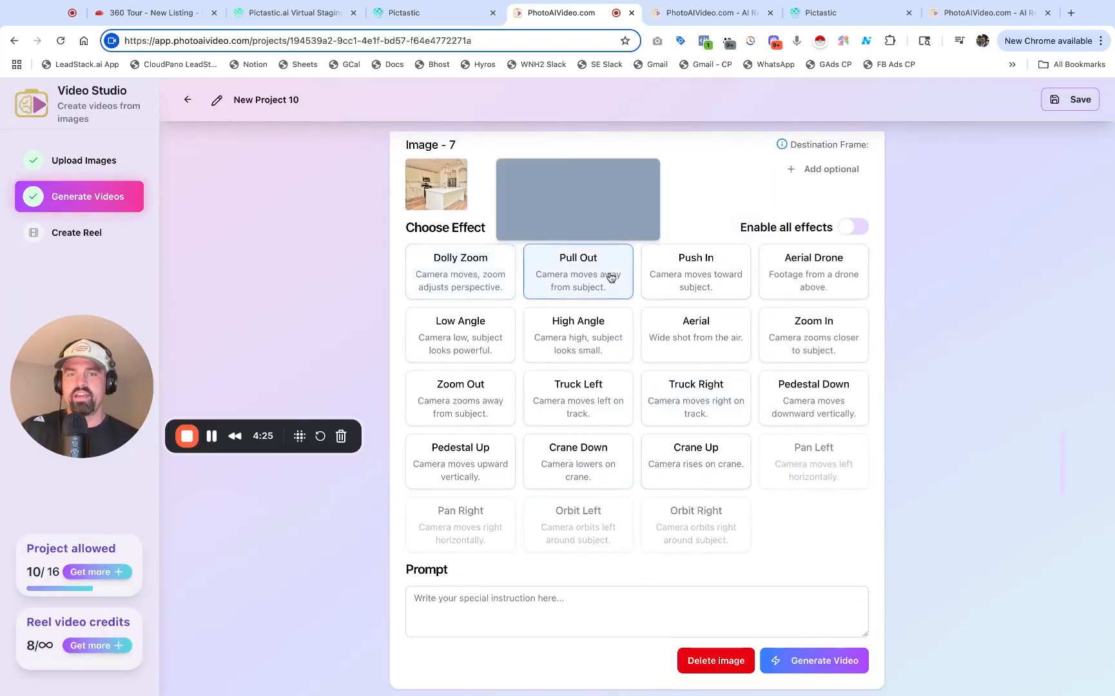
{"action": "left_click", "coordinate": [837, 662]}
Step: Preview the start frame of image 8, the open kitchen with the white door, and generate its video with the Push In effect
{"action": "scroll", "coordinate": [936, 563], "scroll_direction": "down", "scroll_amount": 7}
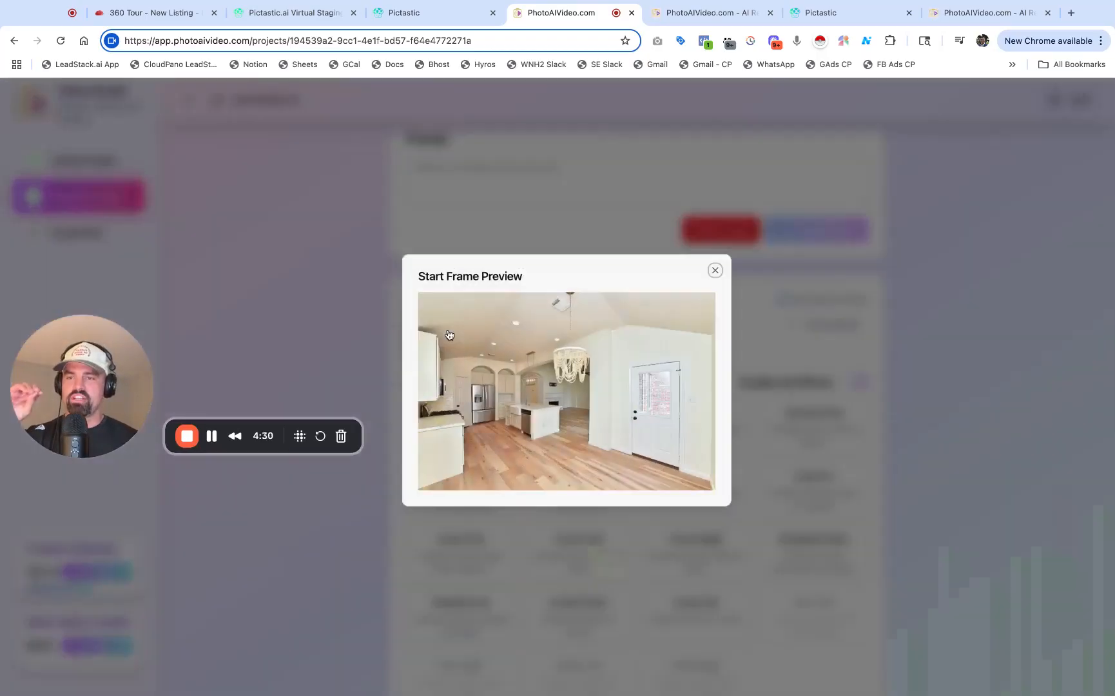
{"action": "left_click", "coordinate": [450, 335]}
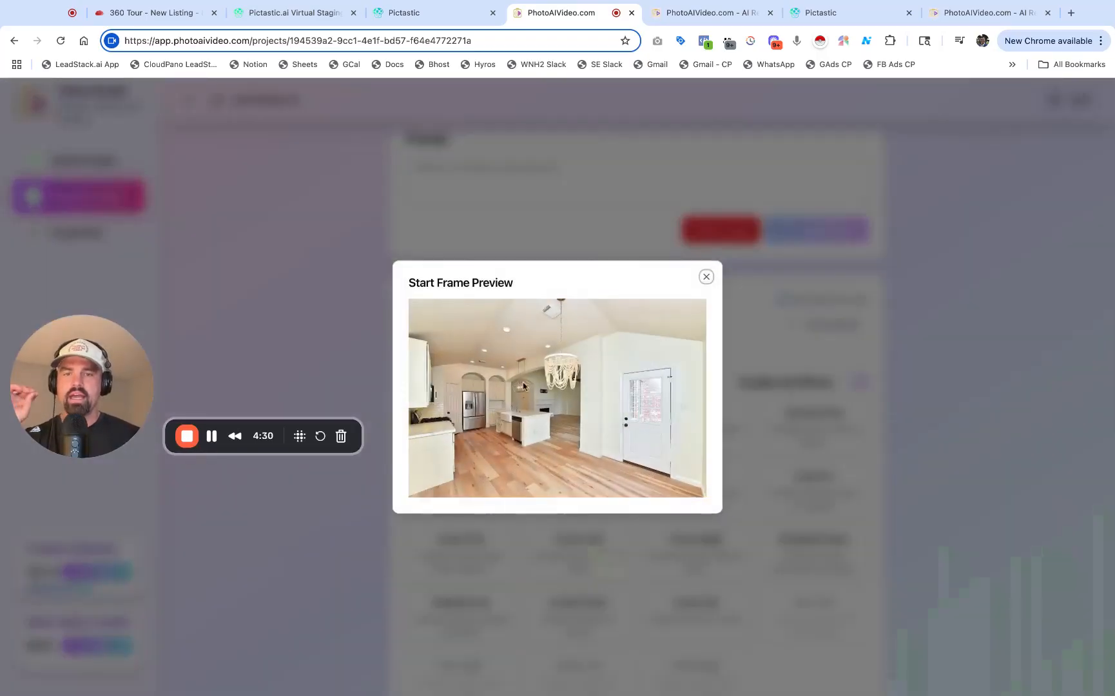
{"action": "left_click", "coordinate": [706, 278]}
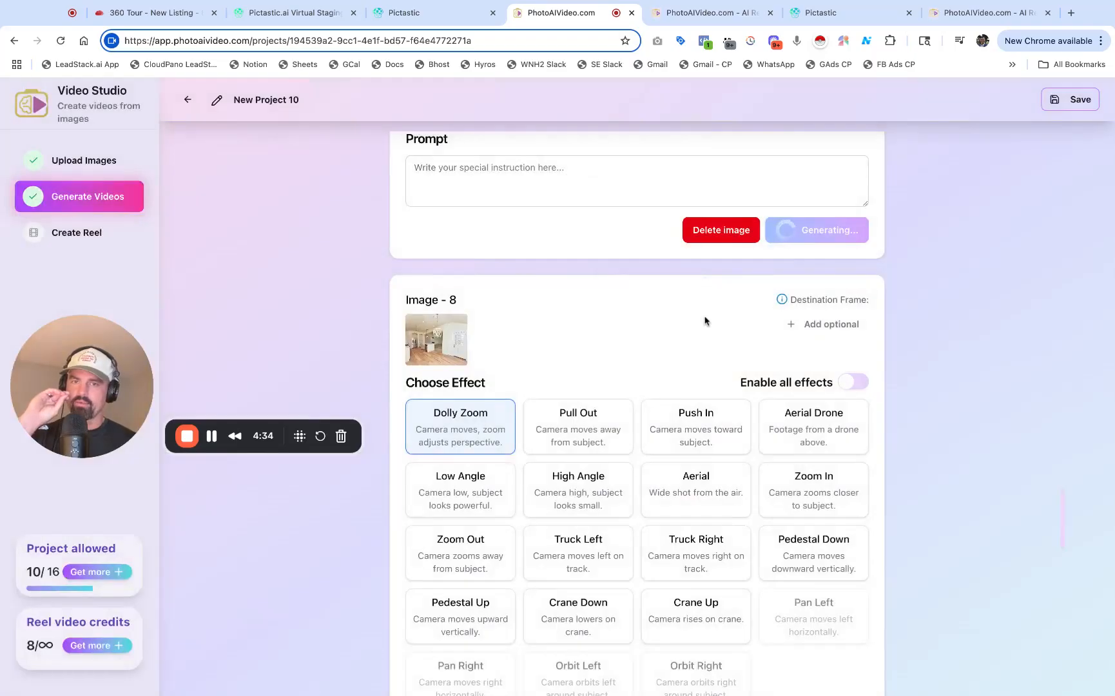
{"action": "left_click", "coordinate": [697, 424]}
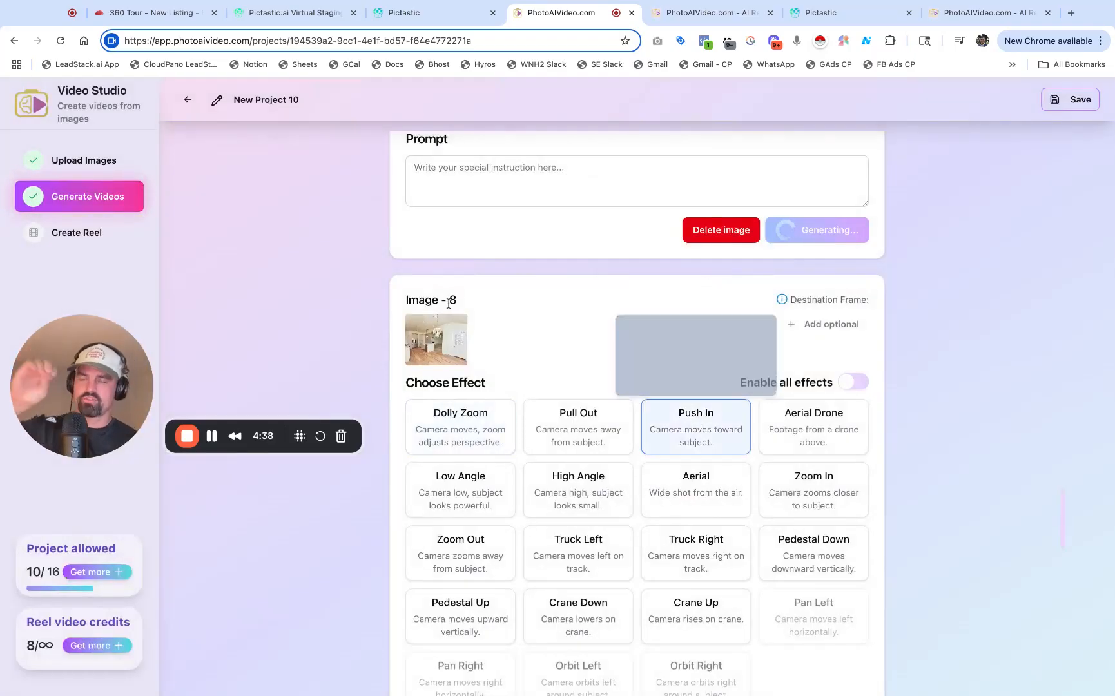
{"action": "scroll", "coordinate": [690, 327], "scroll_direction": "down", "scroll_amount": 3}
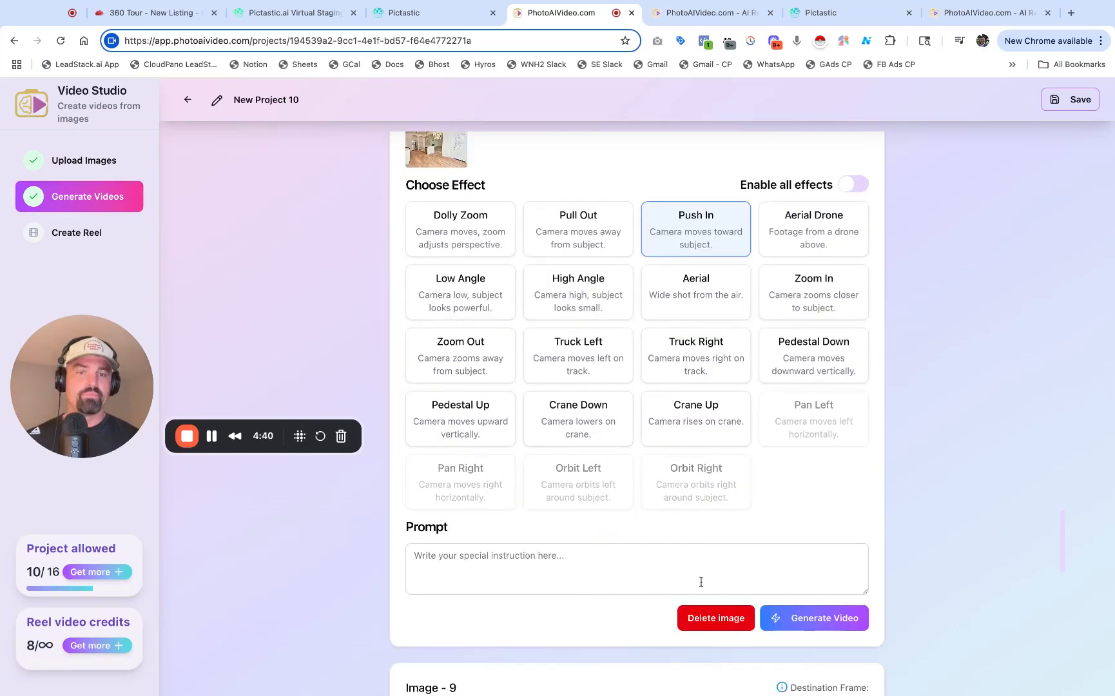
{"action": "left_click", "coordinate": [811, 617]}
Step: Preview the start frame of image 9, the empty room with arched openings, and generate its video with the Dolly Zoom effect
{"action": "scroll", "coordinate": [737, 515], "scroll_direction": "down", "scroll_amount": 2}
{"action": "scroll", "coordinate": [738, 514], "scroll_direction": "down", "scroll_amount": 1}
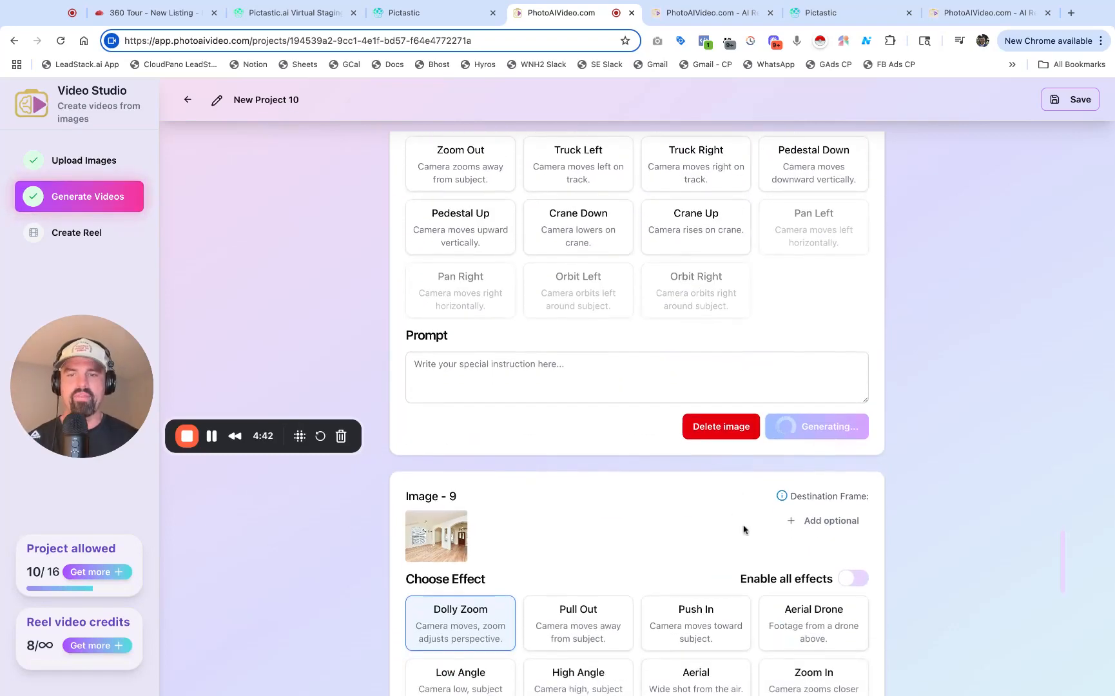
{"action": "left_click", "coordinate": [459, 536]}
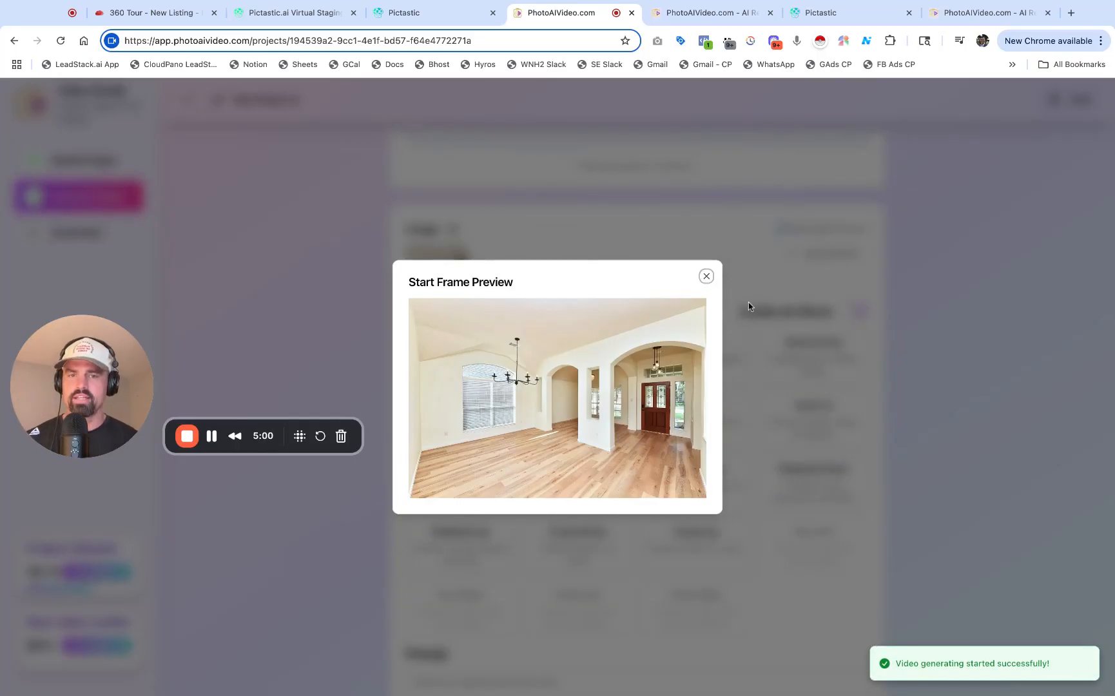
{"action": "left_click", "coordinate": [707, 277]}
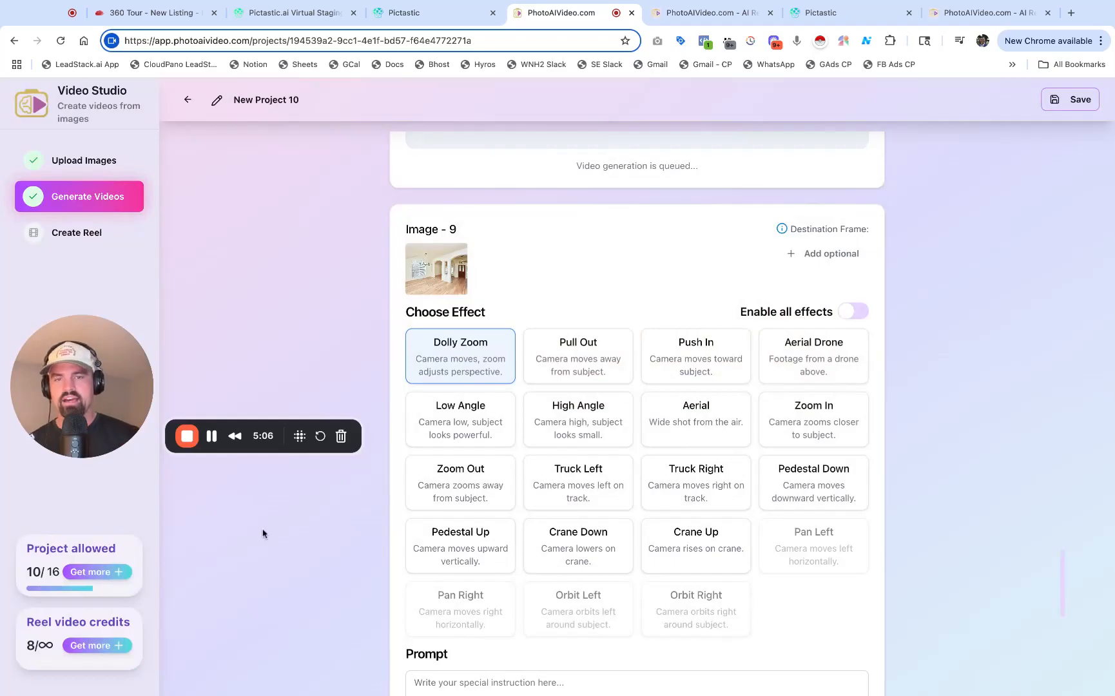
{"action": "mouse_move", "coordinate": [506, 540]}
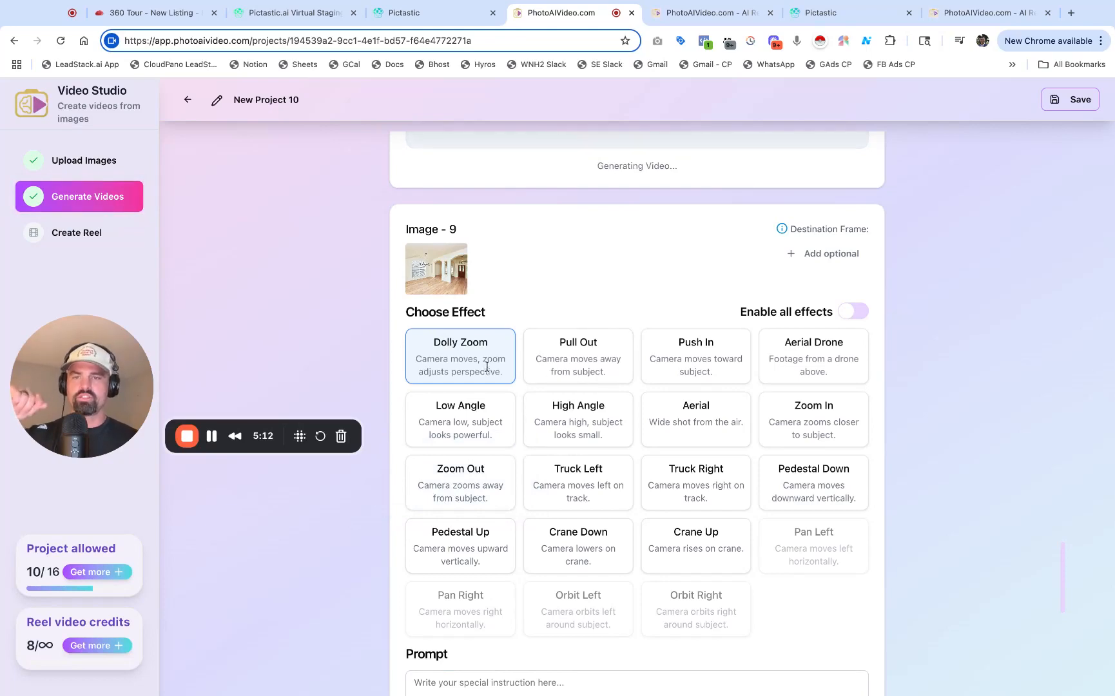
{"action": "scroll", "coordinate": [790, 574], "scroll_direction": "down", "scroll_amount": 3}
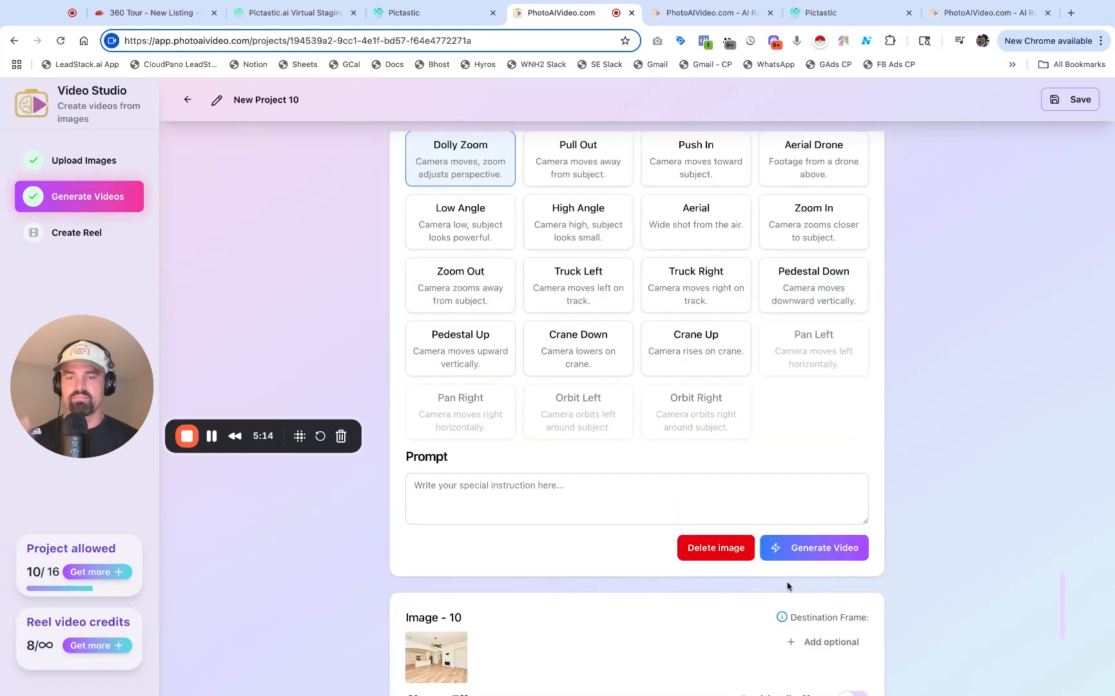
{"action": "left_click", "coordinate": [834, 556]}
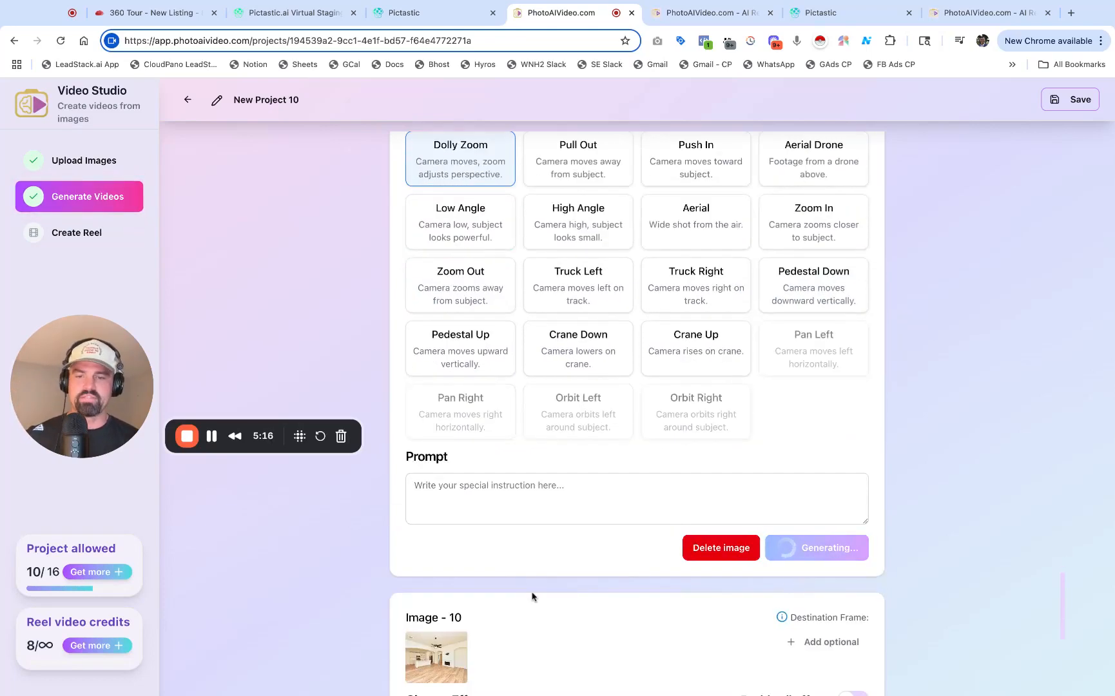
Step: Preview the start frame of image 10, the living area with the fireplace, and generate its video with the Truck Left effect
{"action": "scroll", "coordinate": [531, 598], "scroll_direction": "down", "scroll_amount": 1}
{"action": "scroll", "coordinate": [503, 567], "scroll_direction": "down", "scroll_amount": 1}
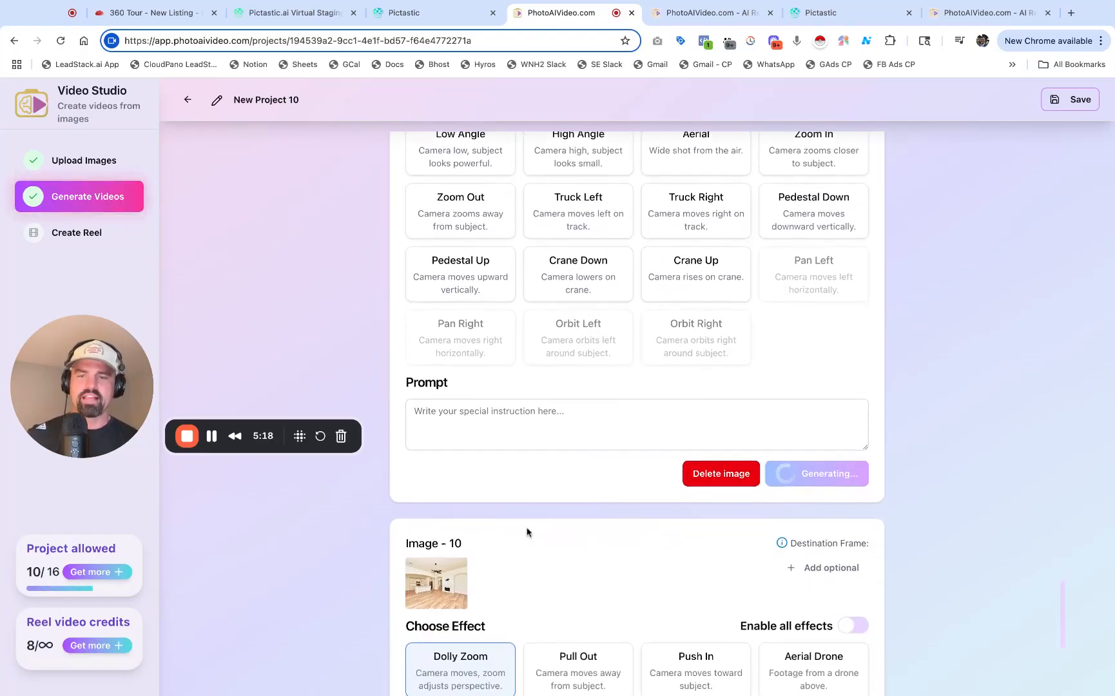
{"action": "left_click", "coordinate": [460, 573]}
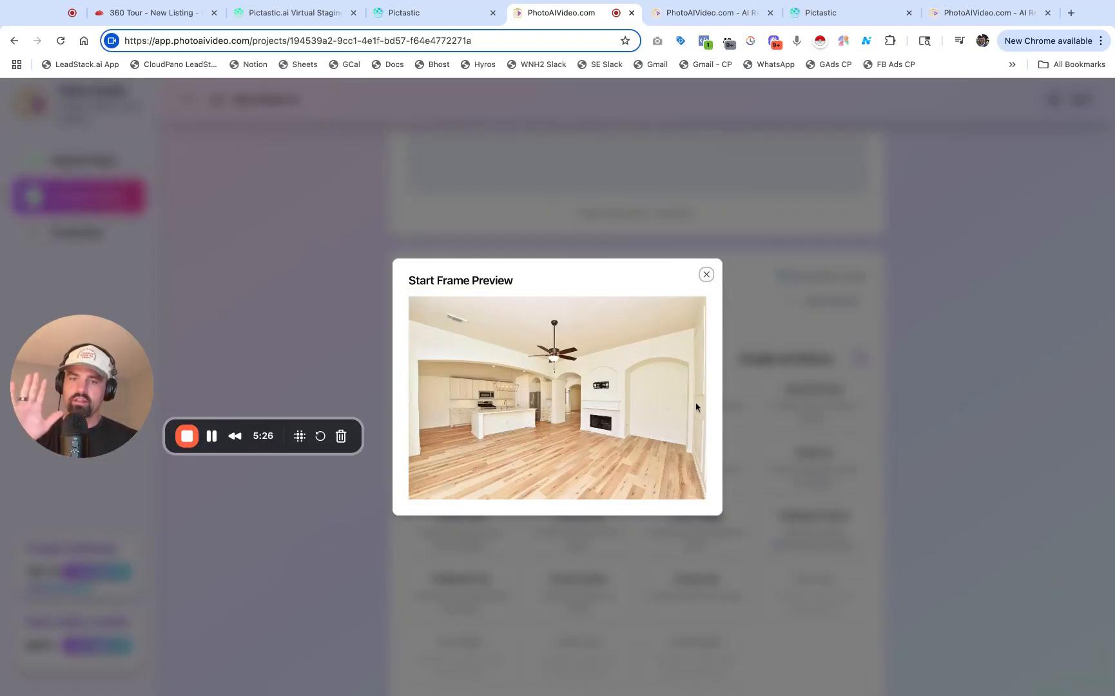
{"action": "left_click", "coordinate": [706, 274]}
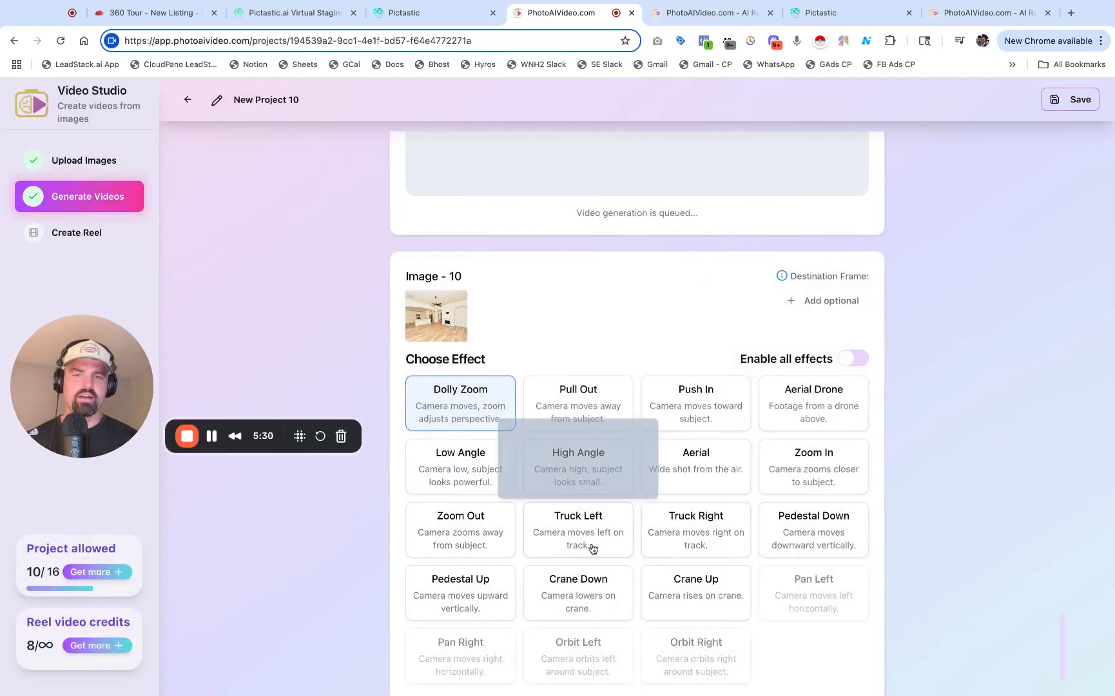
{"action": "left_click", "coordinate": [592, 549]}
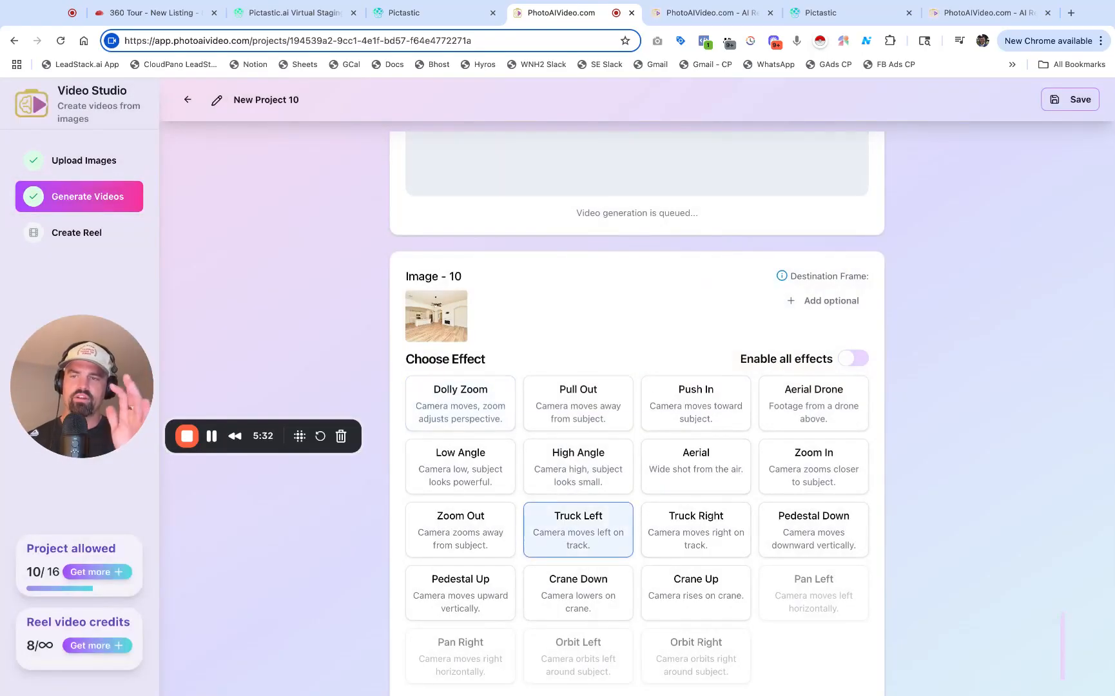
{"action": "scroll", "coordinate": [819, 584], "scroll_direction": "down", "scroll_amount": 3}
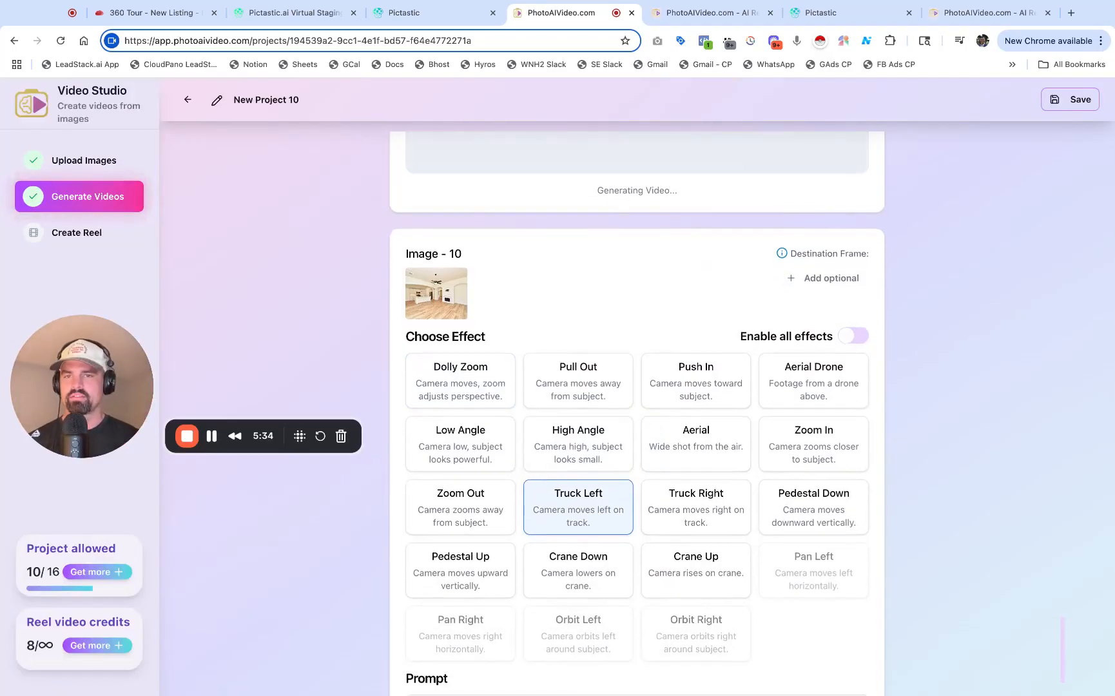
{"action": "left_click", "coordinate": [820, 664]}
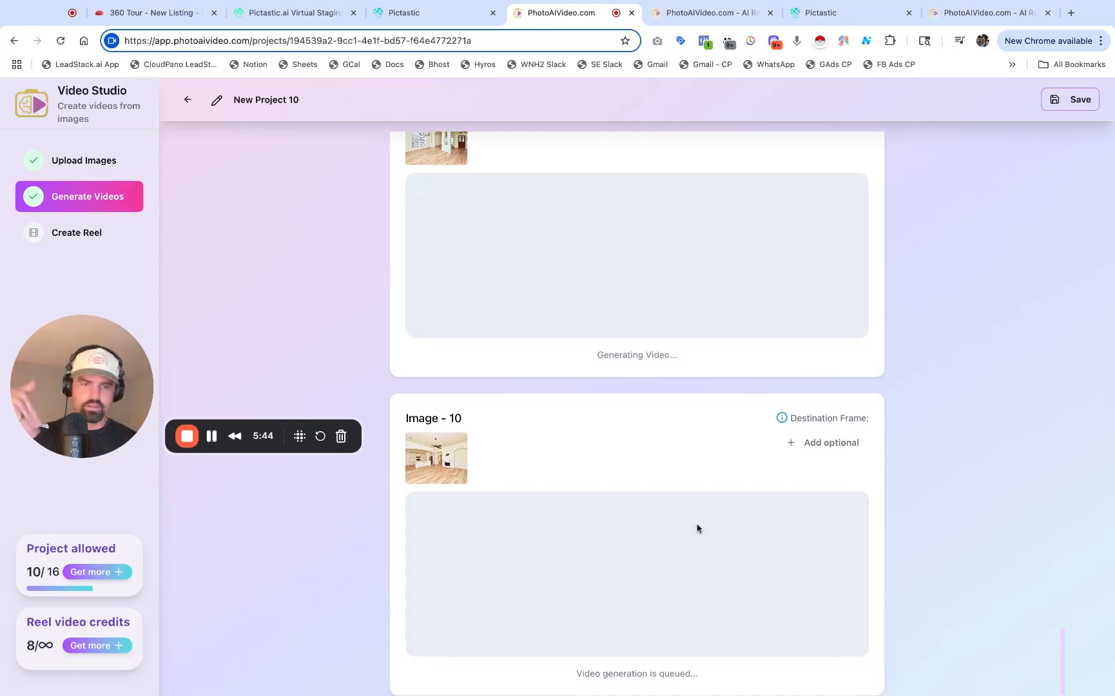
Step: Return to image 1, the front porch exterior, and play its generated Dolly Zoom video
{"action": "scroll", "coordinate": [697, 528], "scroll_direction": "up", "scroll_amount": 20}
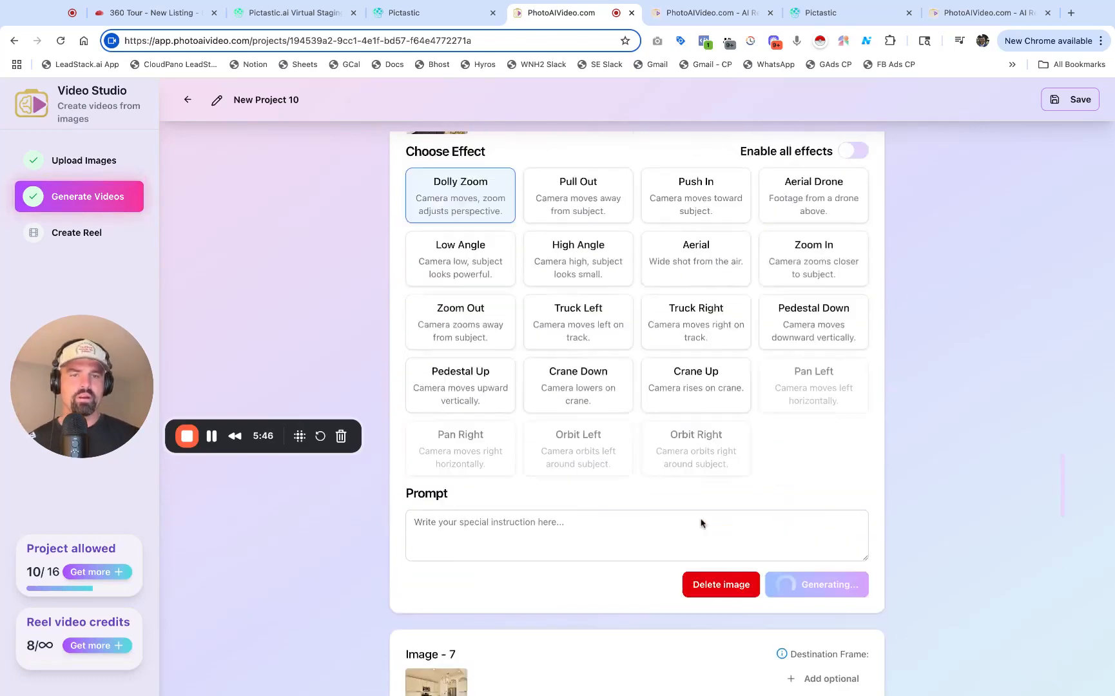
{"action": "scroll", "coordinate": [701, 523], "scroll_direction": "up", "scroll_amount": 20}
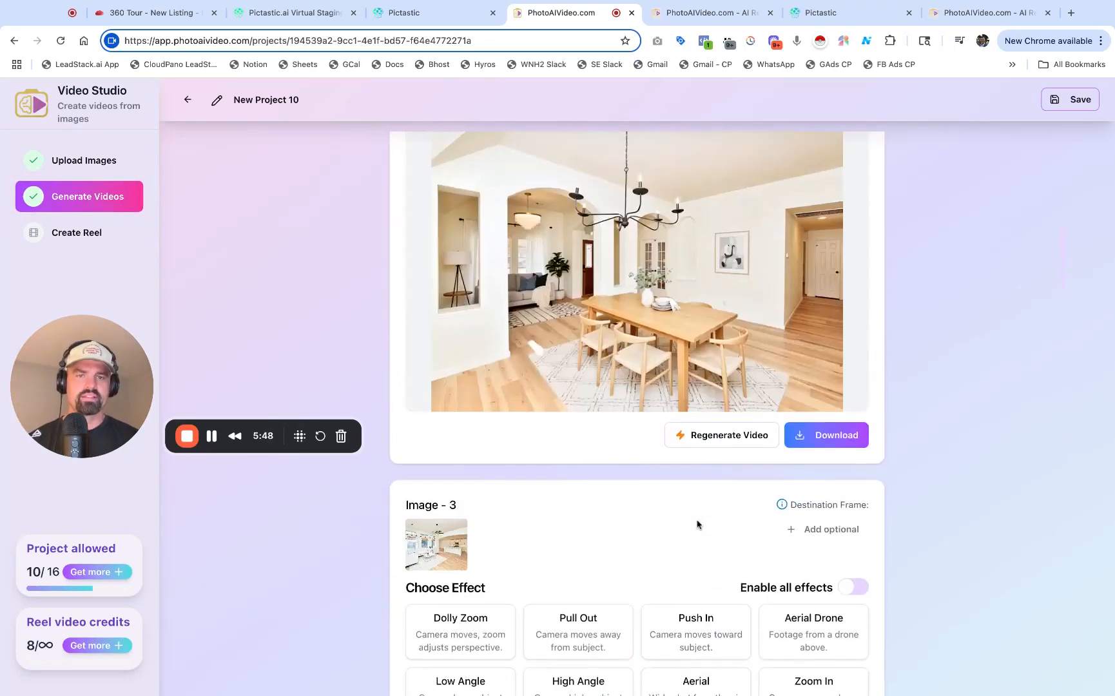
{"action": "scroll", "coordinate": [696, 524], "scroll_direction": "up", "scroll_amount": 3}
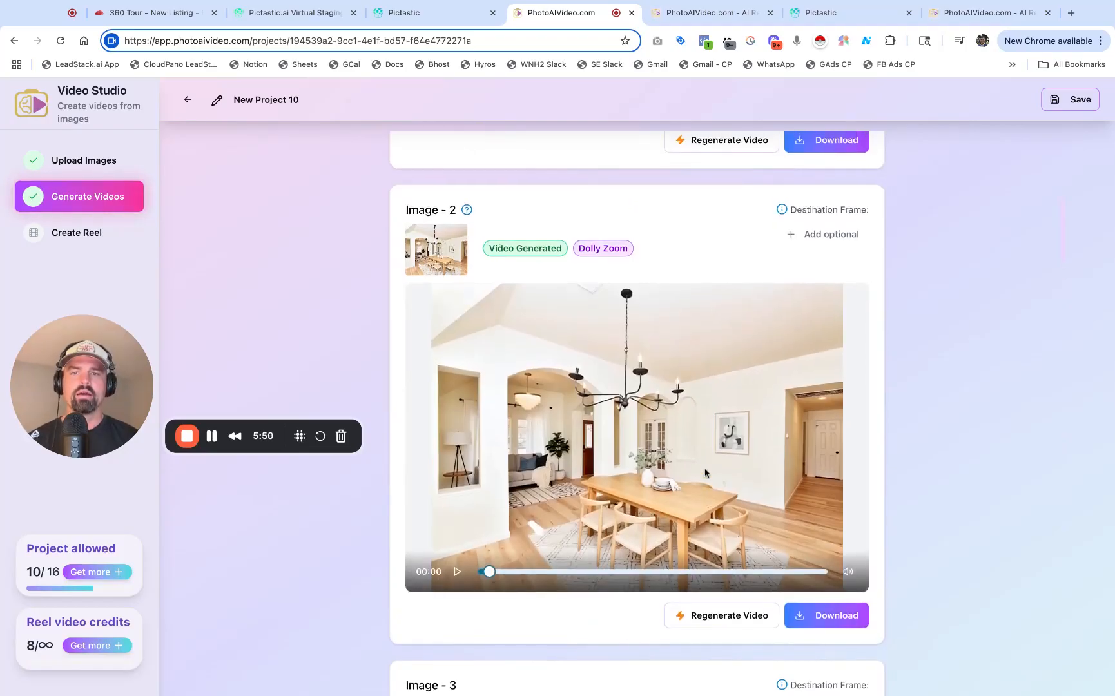
{"action": "scroll", "coordinate": [695, 498], "scroll_direction": "up", "scroll_amount": 5}
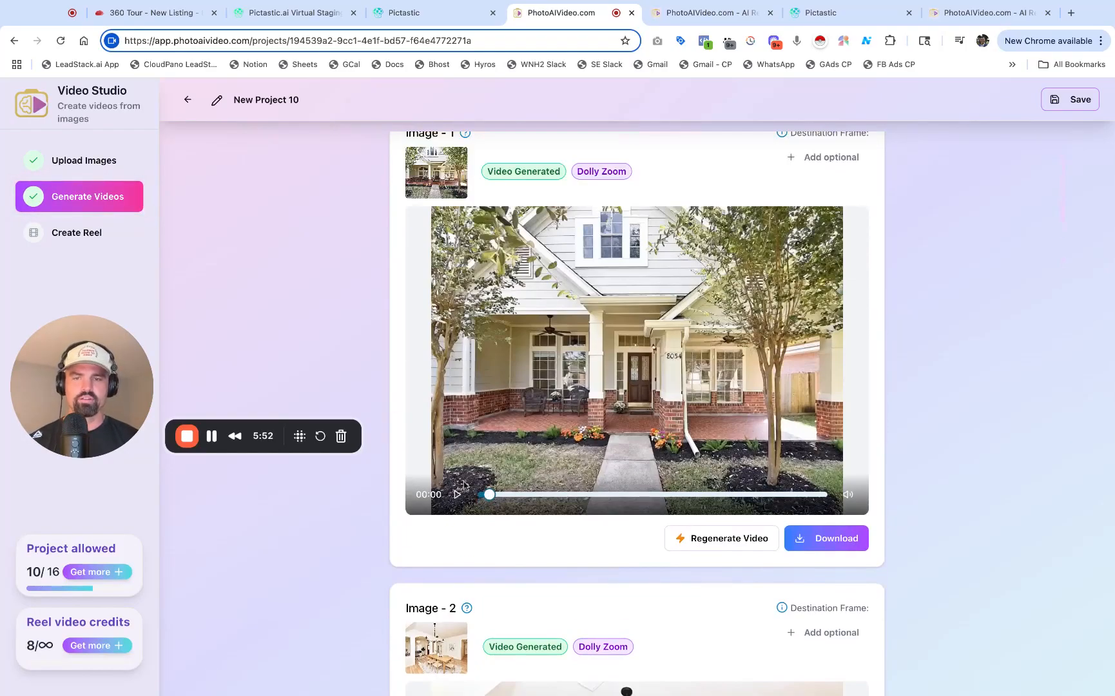
{"action": "left_click", "coordinate": [457, 495]}
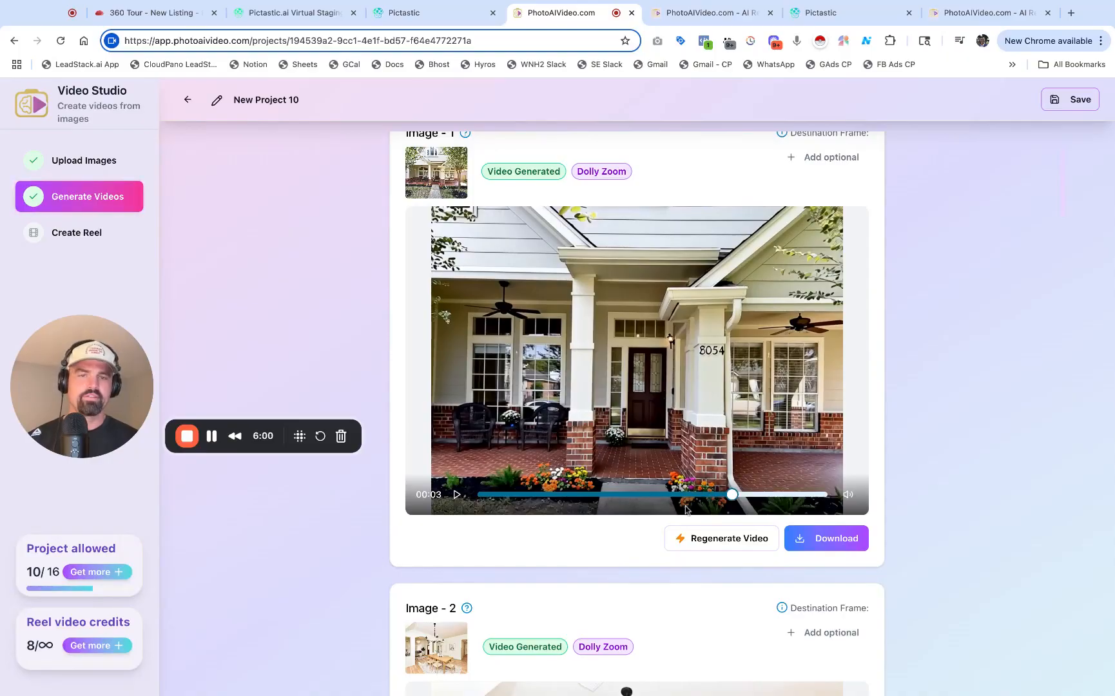
Step: Play the generated Dolly Zoom video of image 2, the dining room with the wooden table
{"action": "scroll", "coordinate": [651, 502], "scroll_direction": "down", "scroll_amount": 6}
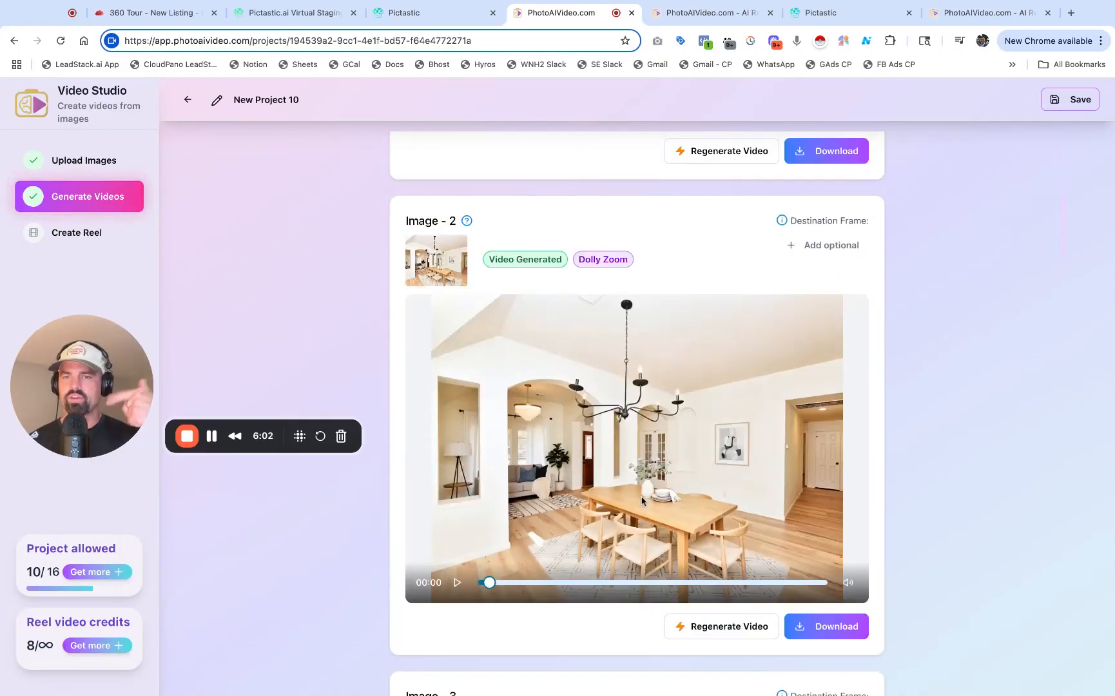
{"action": "left_click", "coordinate": [458, 582]}
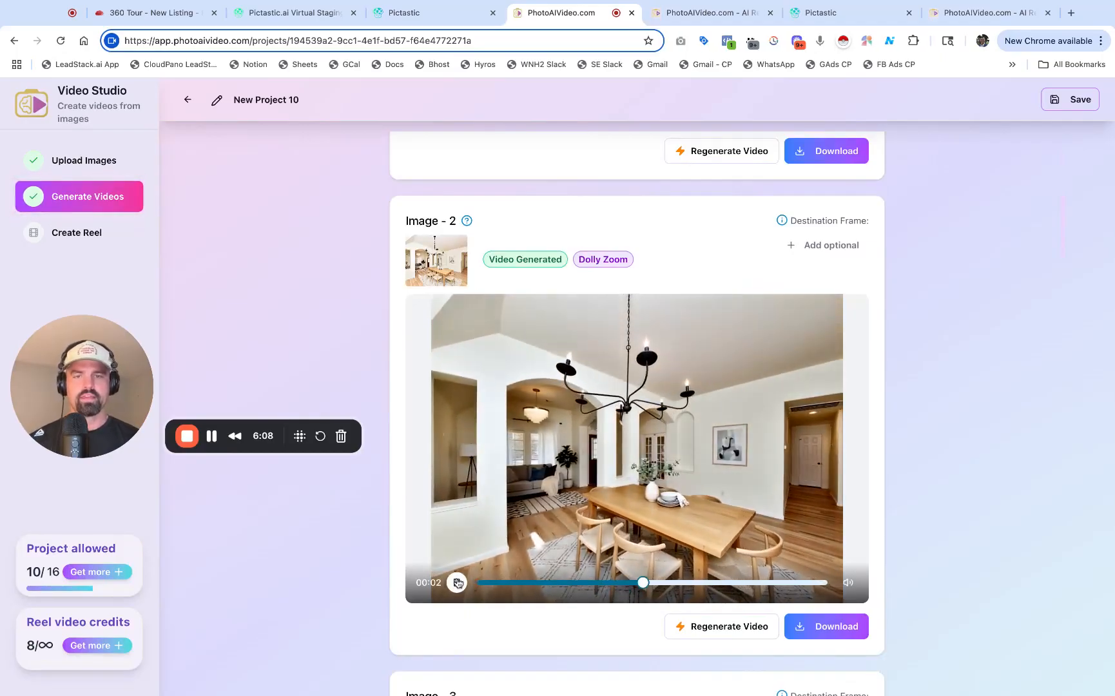
{"action": "left_click", "coordinate": [457, 583]}
{"action": "scroll", "coordinate": [595, 512], "scroll_direction": "down", "scroll_amount": 3}
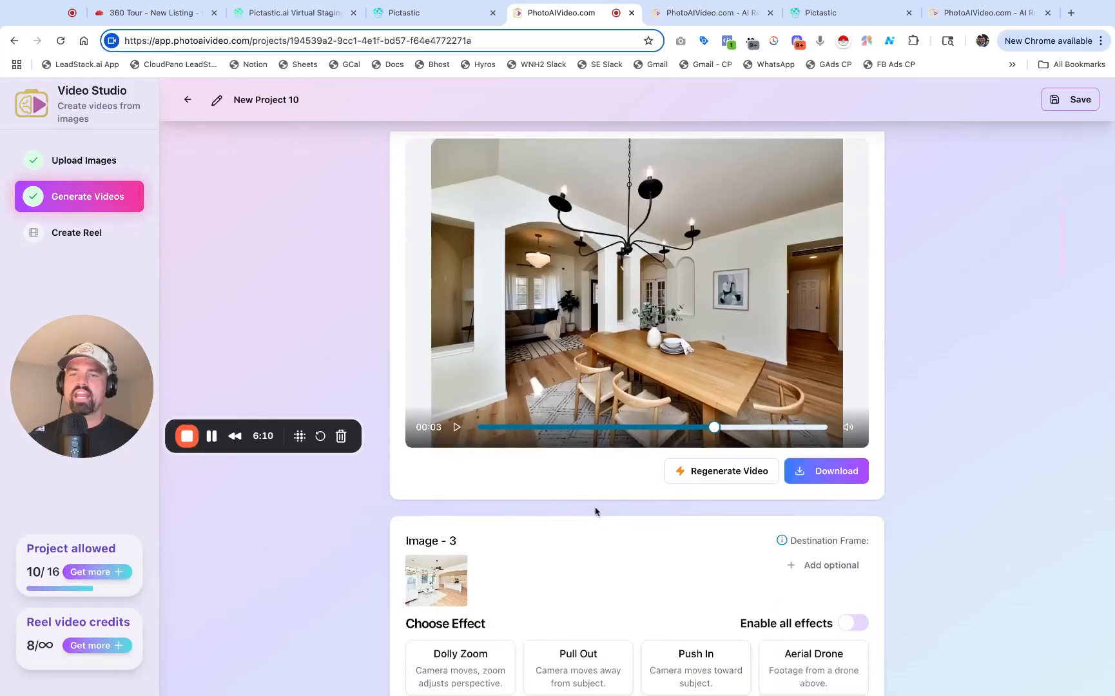
{"action": "scroll", "coordinate": [619, 516], "scroll_direction": "down", "scroll_amount": 8}
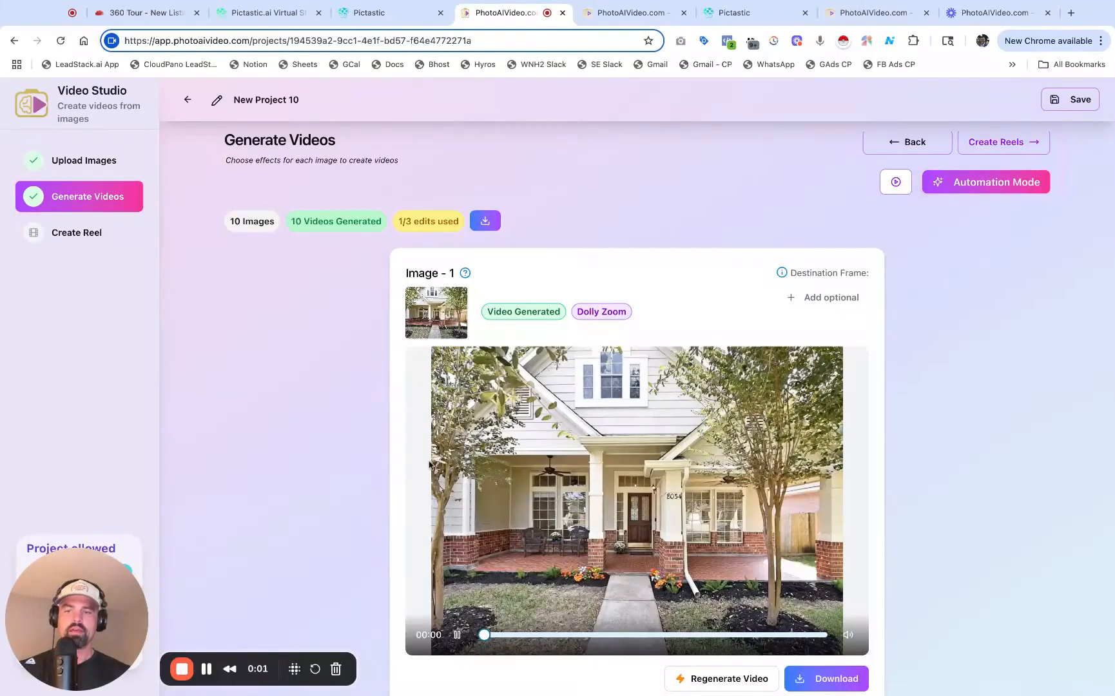
Step: Check the generated video of image 1 again and replay the dining room video of image 2
{"action": "scroll", "coordinate": [391, 481], "scroll_direction": "down", "scroll_amount": 3}
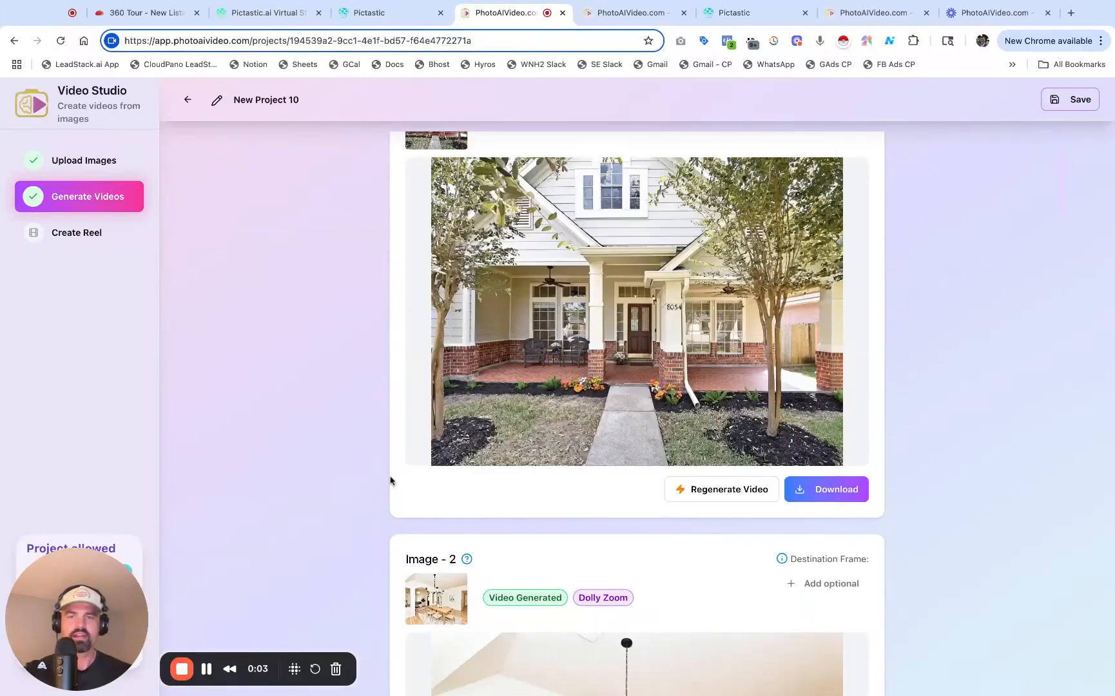
{"action": "left_click", "coordinate": [635, 358]}
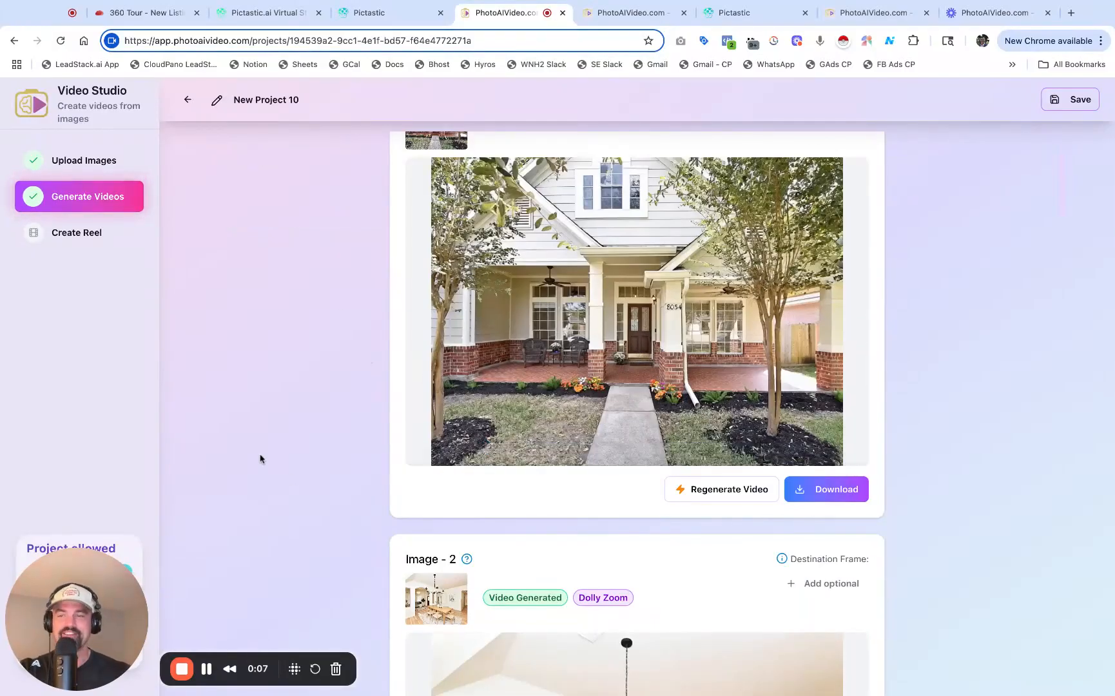
{"action": "scroll", "coordinate": [464, 494], "scroll_direction": "down", "scroll_amount": 6}
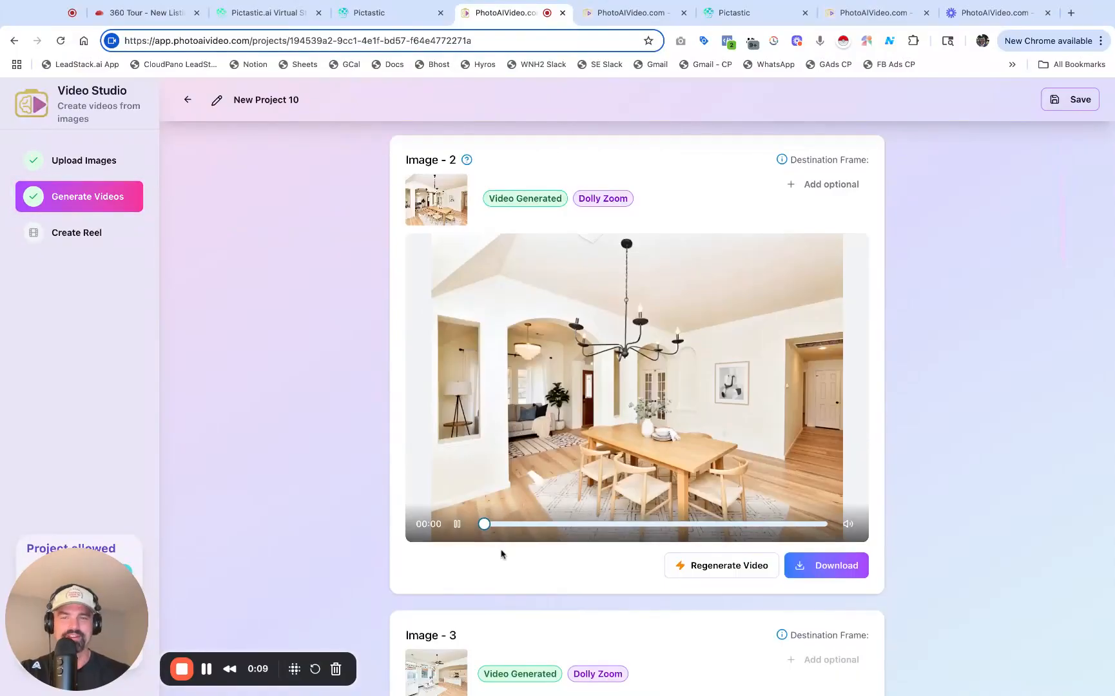
{"action": "left_click", "coordinate": [457, 522]}
{"action": "left_click", "coordinate": [457, 522]}
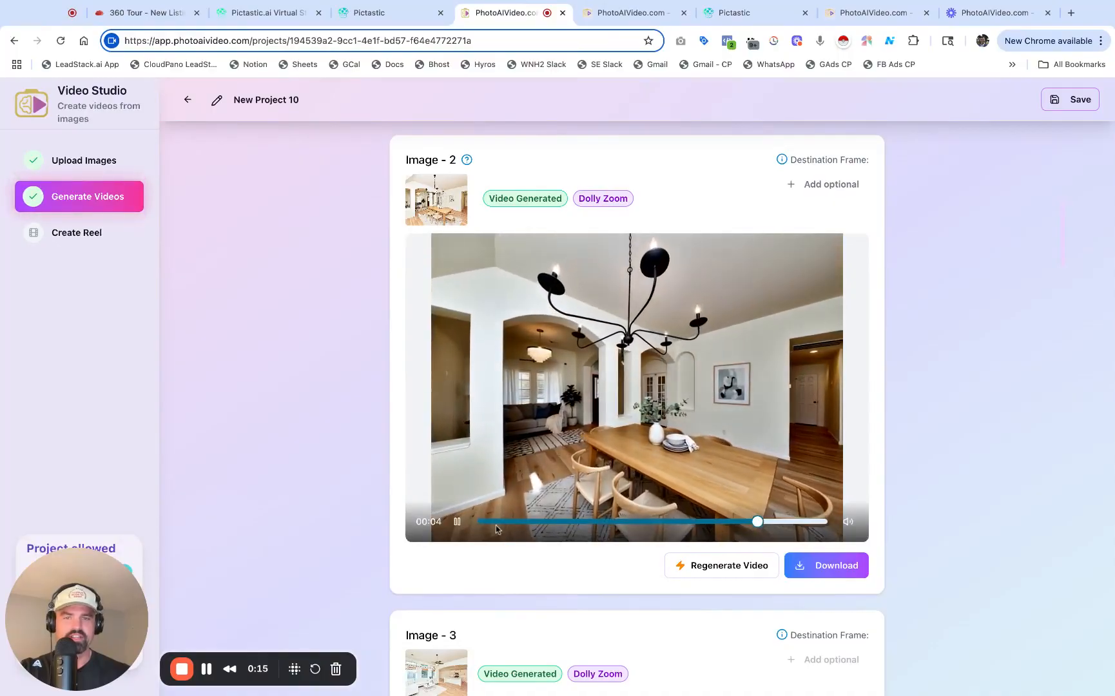
{"action": "left_click", "coordinate": [458, 523]}
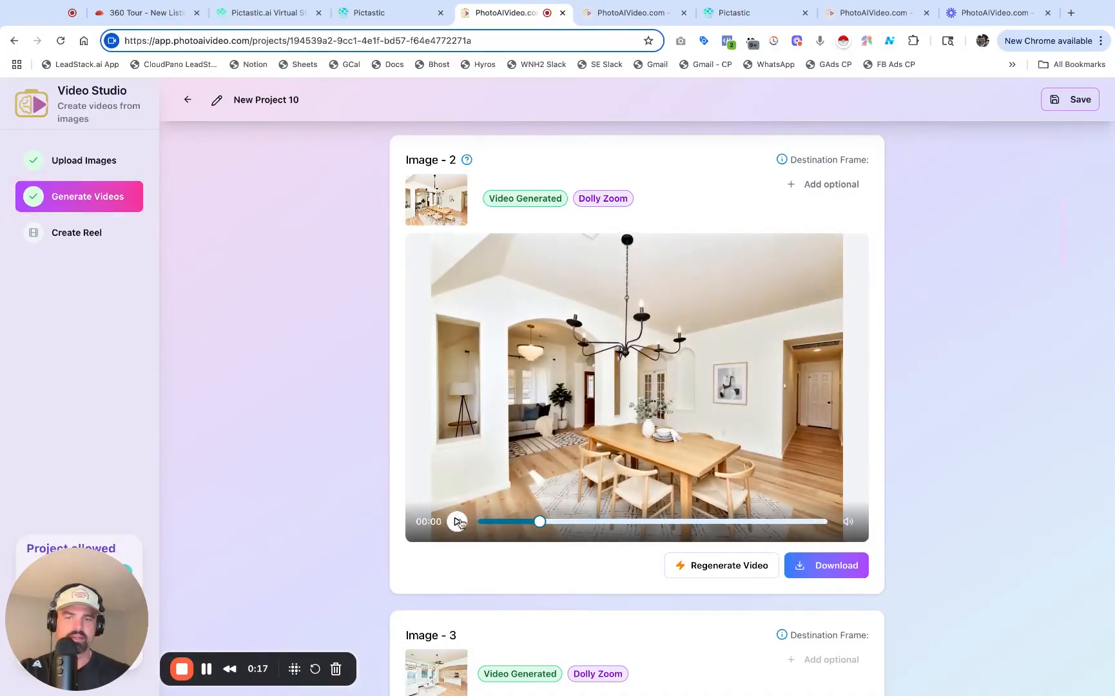
Step: Review the generated videos of images 3 to 5: the living room, the bedroom and the Truck Left bathroom clip
{"action": "scroll", "coordinate": [535, 402], "scroll_direction": "down", "scroll_amount": 5}
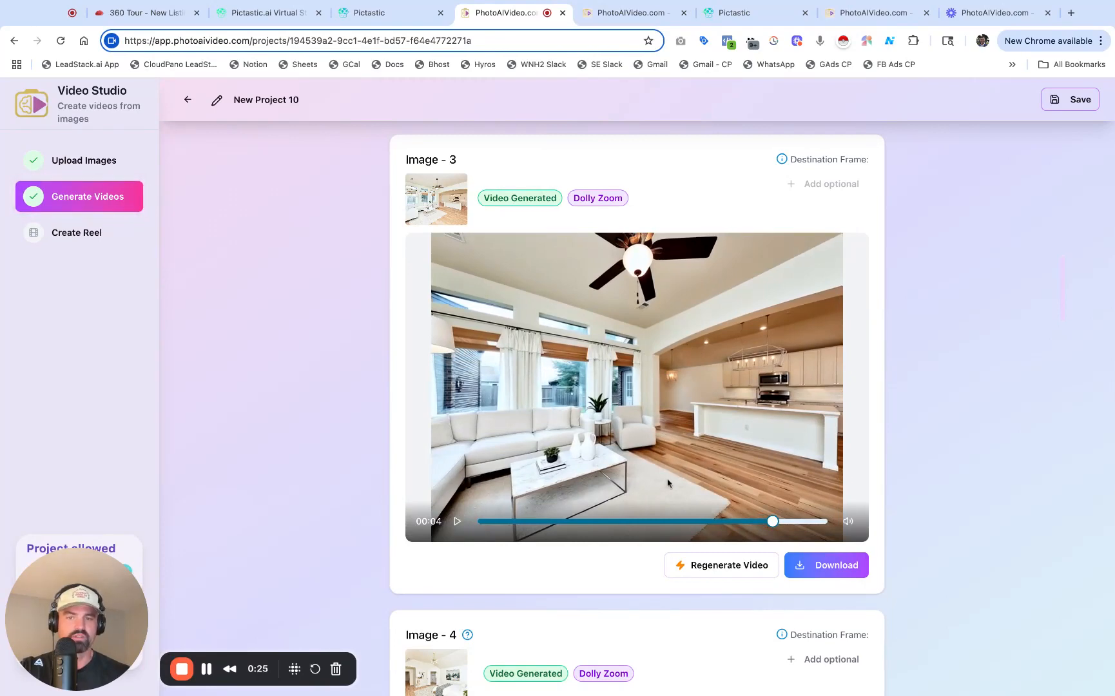
{"action": "scroll", "coordinate": [381, 394], "scroll_direction": "down", "scroll_amount": 7}
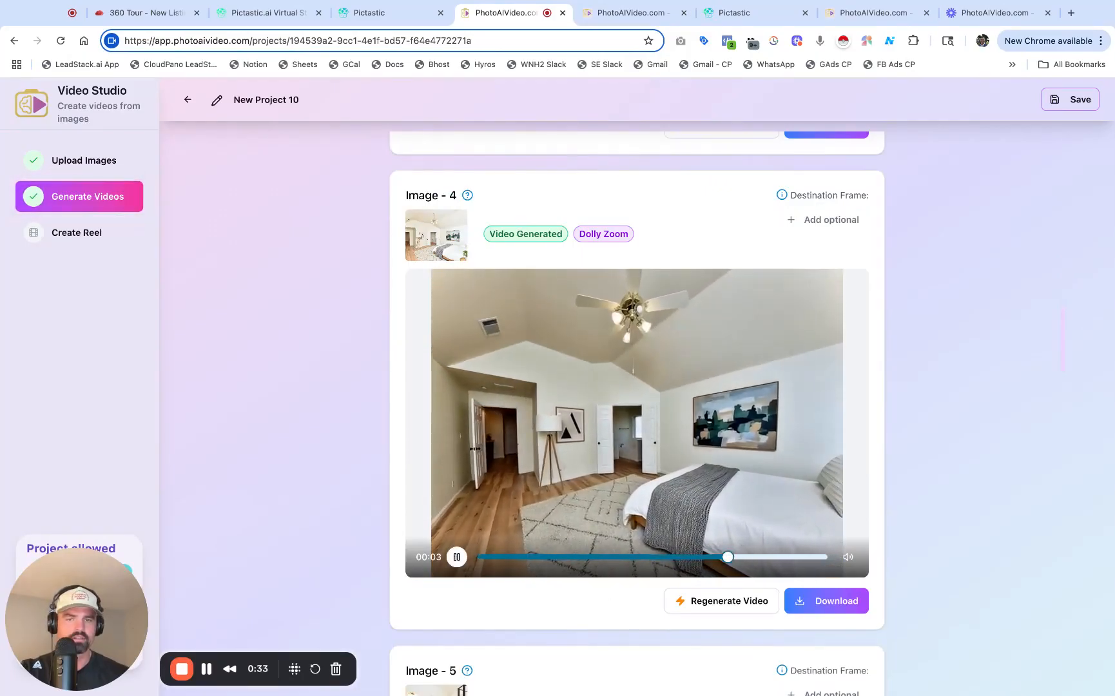
{"action": "scroll", "coordinate": [258, 426], "scroll_direction": "down", "scroll_amount": 7}
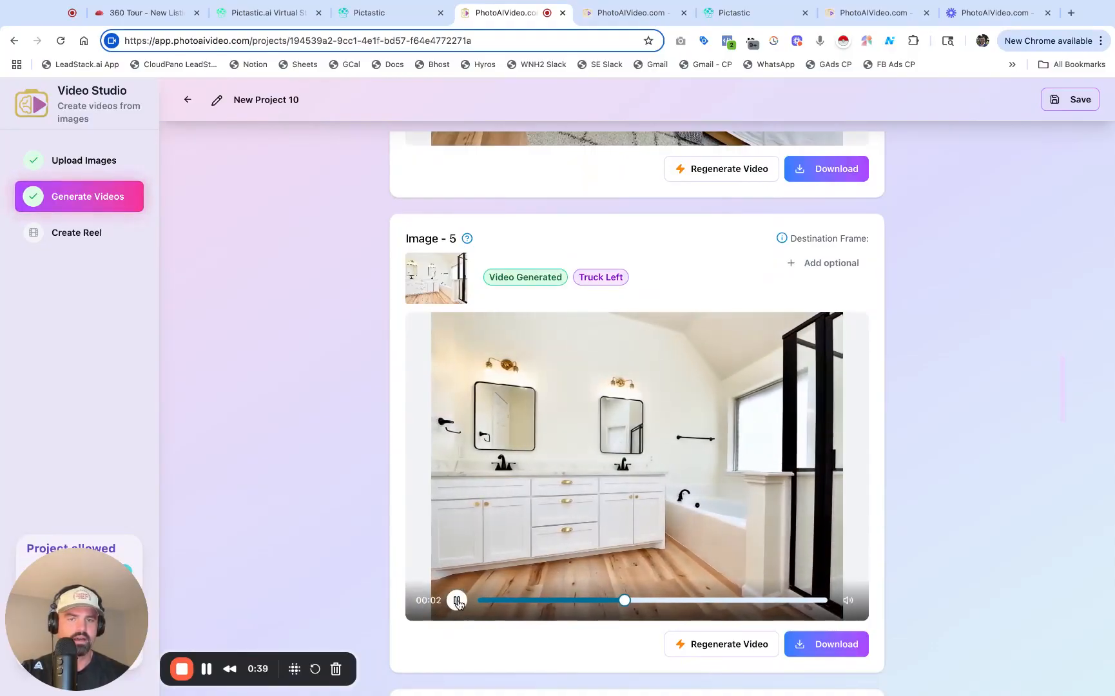
{"action": "left_click", "coordinate": [457, 602]}
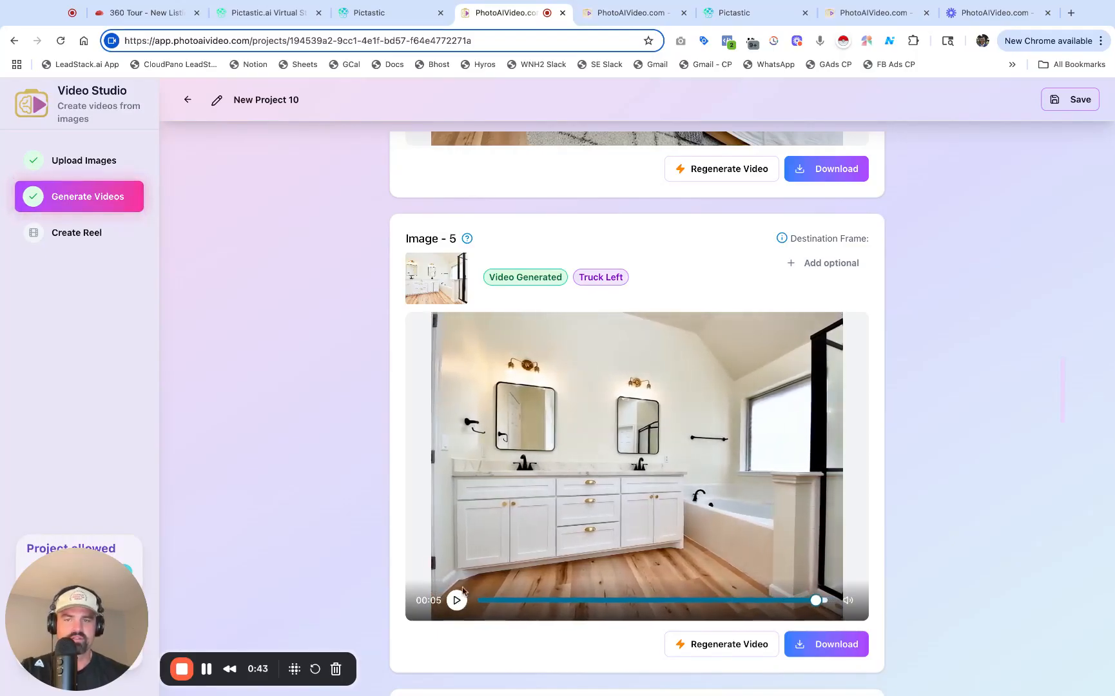
Step: Review the generated videos of images 6 and 7: the Dolly Zoom bathroom and the Pull Out kitchen clip
{"action": "scroll", "coordinate": [315, 493], "scroll_direction": "down", "scroll_amount": 6}
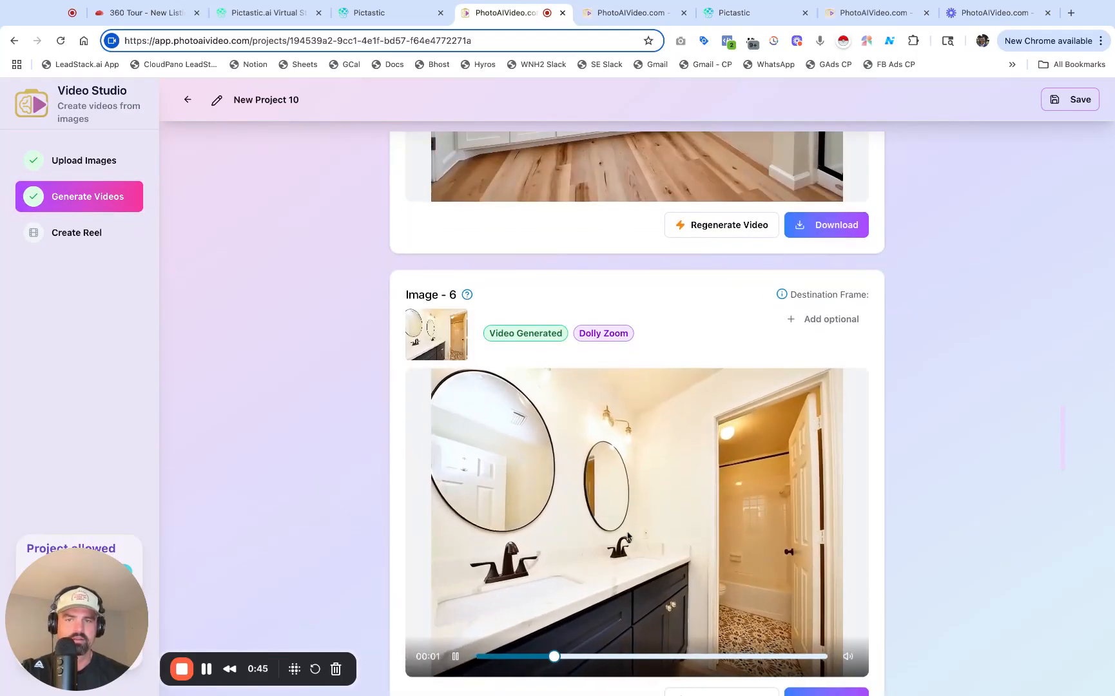
{"action": "scroll", "coordinate": [374, 518], "scroll_direction": "down", "scroll_amount": 2}
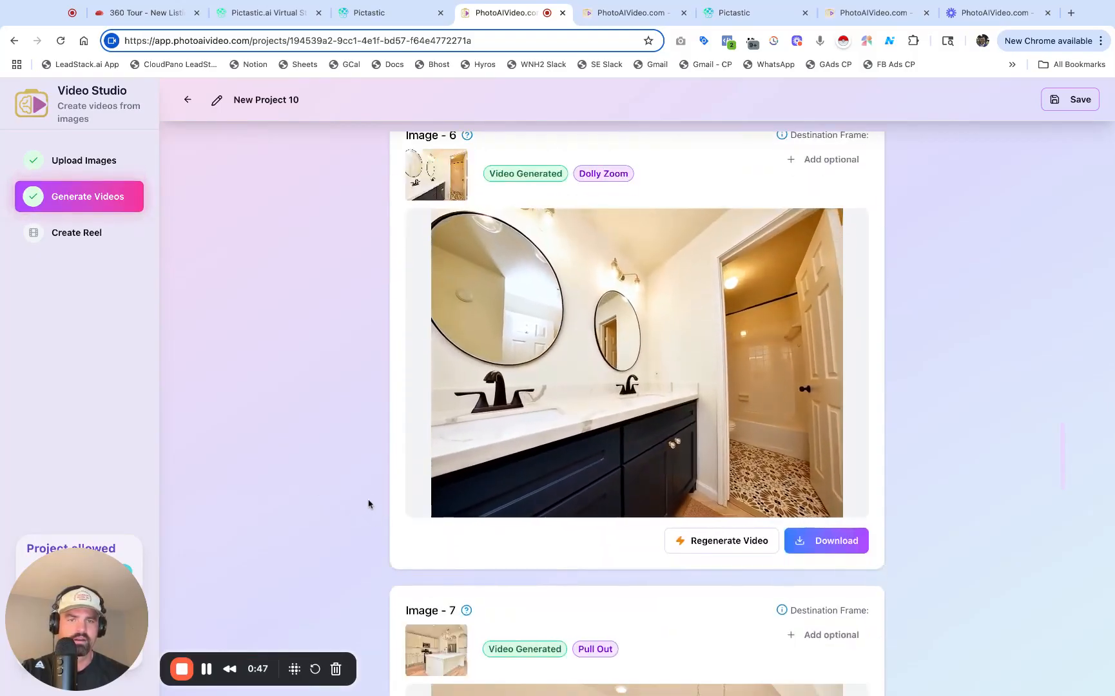
{"action": "scroll", "coordinate": [373, 488], "scroll_direction": "down", "scroll_amount": 8}
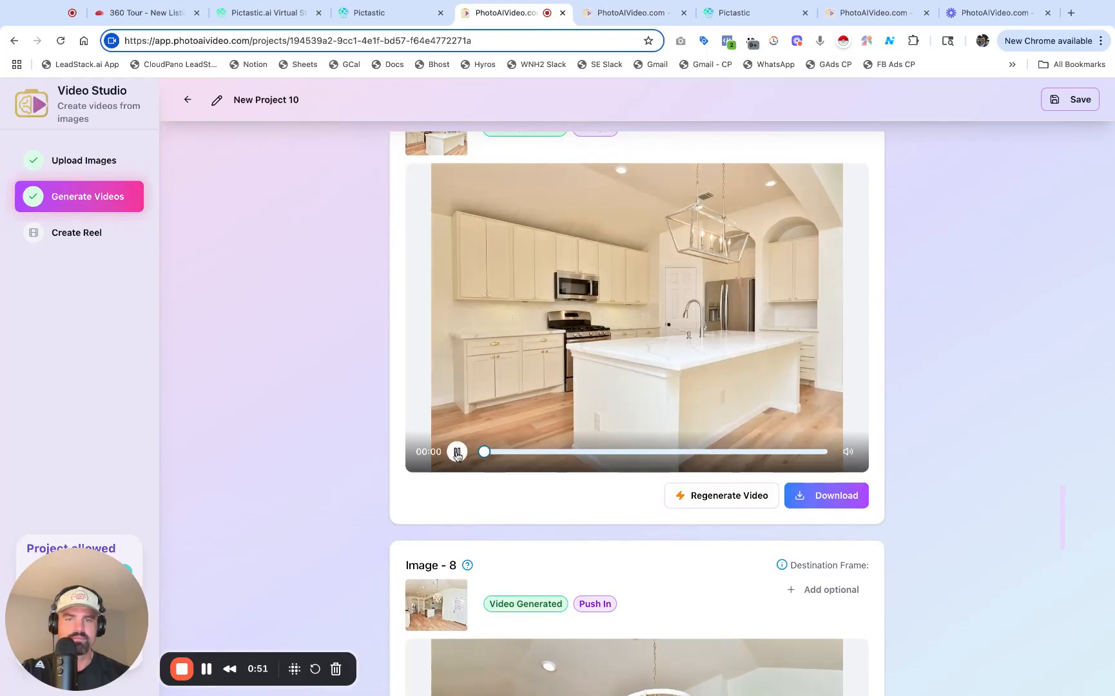
{"action": "scroll", "coordinate": [585, 428], "scroll_direction": "up", "scroll_amount": 3}
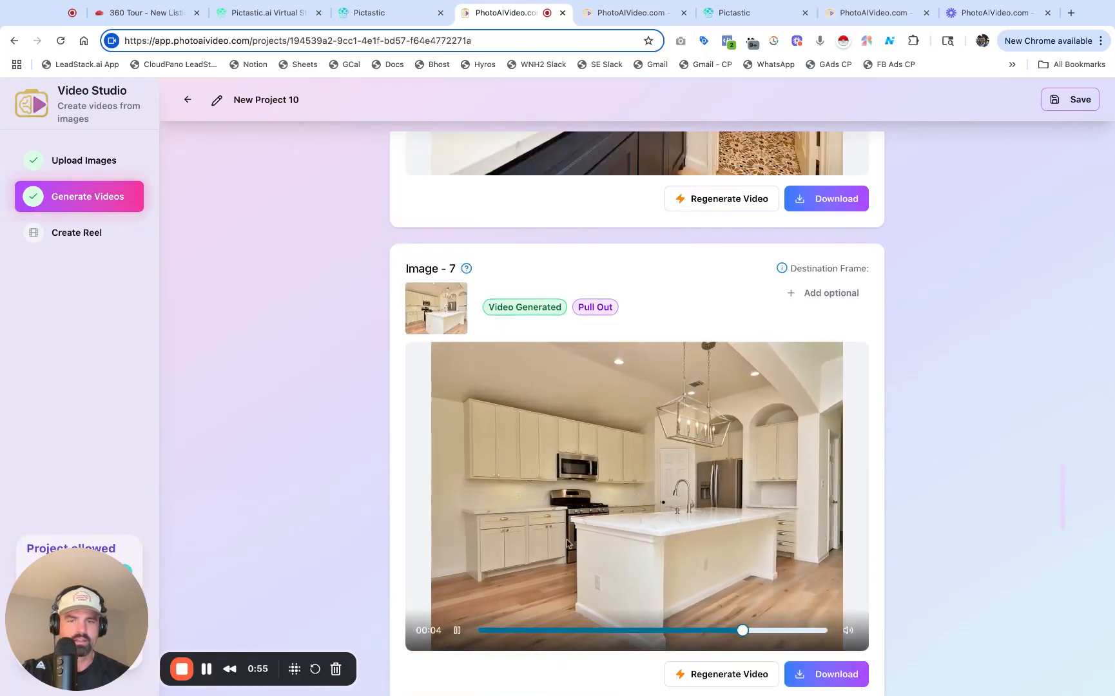
Step: Play the generated Push In video of image 8 and compare it with its start frame preview
{"action": "scroll", "coordinate": [477, 580], "scroll_direction": "down", "scroll_amount": 9}
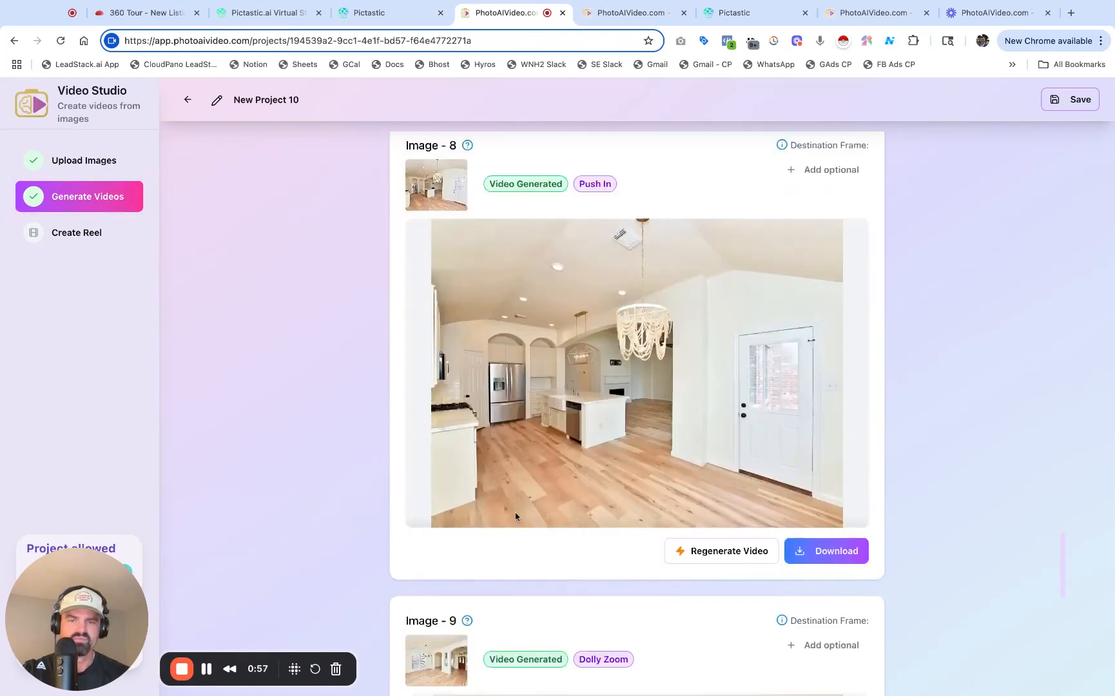
{"action": "left_click", "coordinate": [456, 508]}
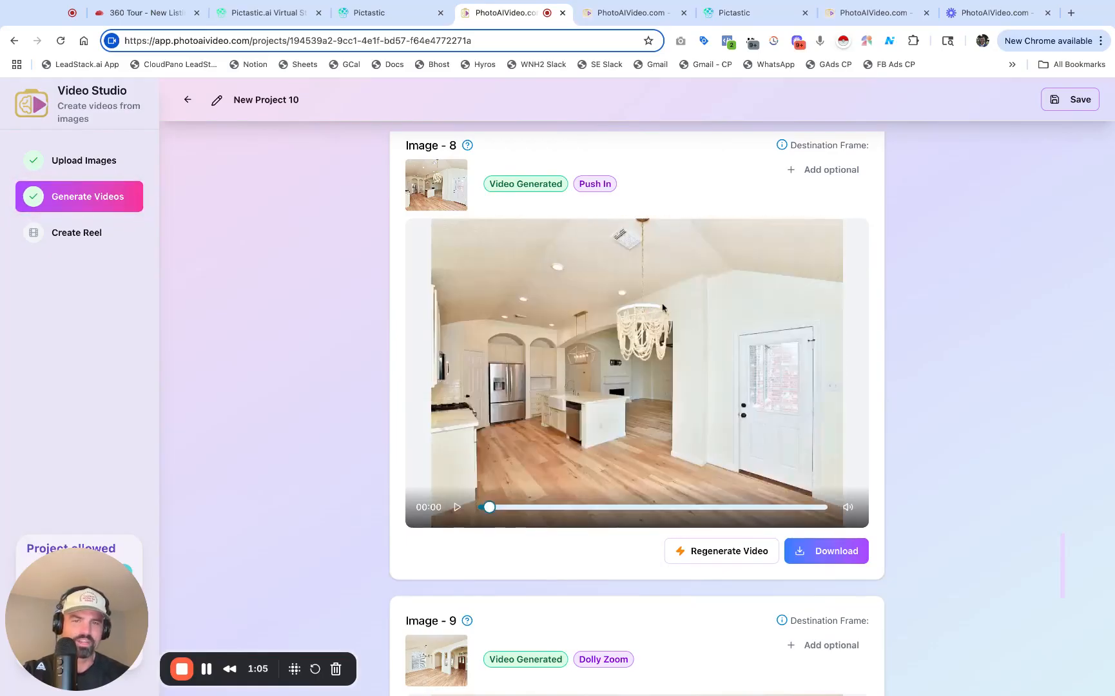
{"action": "left_click", "coordinate": [437, 181]}
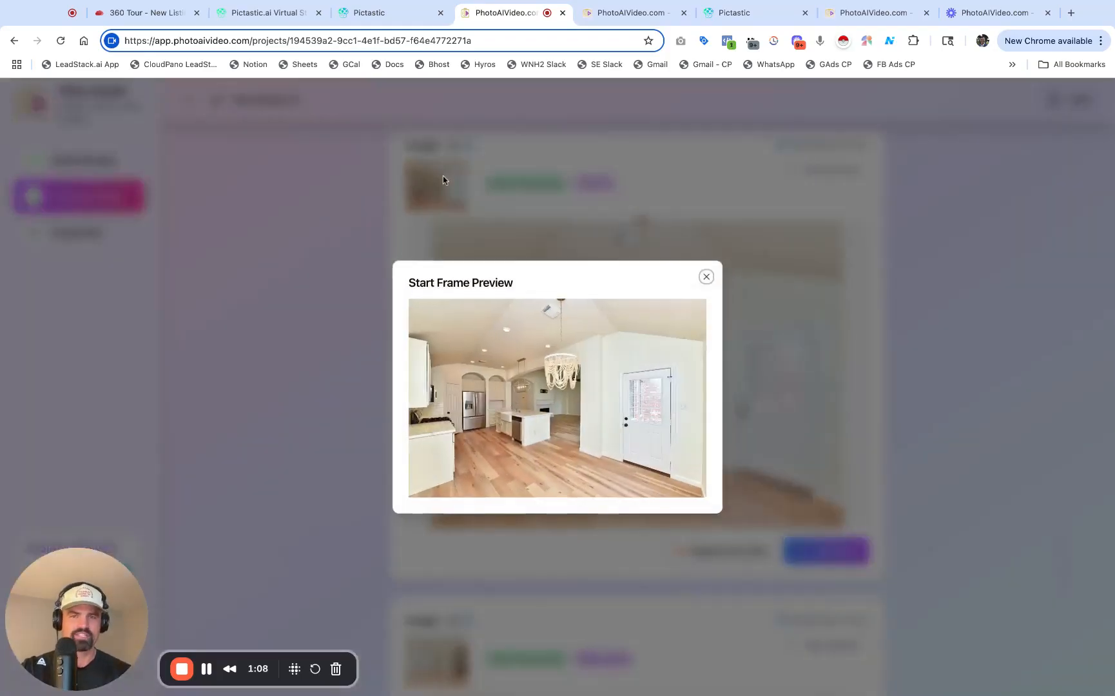
{"action": "left_click", "coordinate": [706, 277]}
{"action": "left_click", "coordinate": [459, 506]}
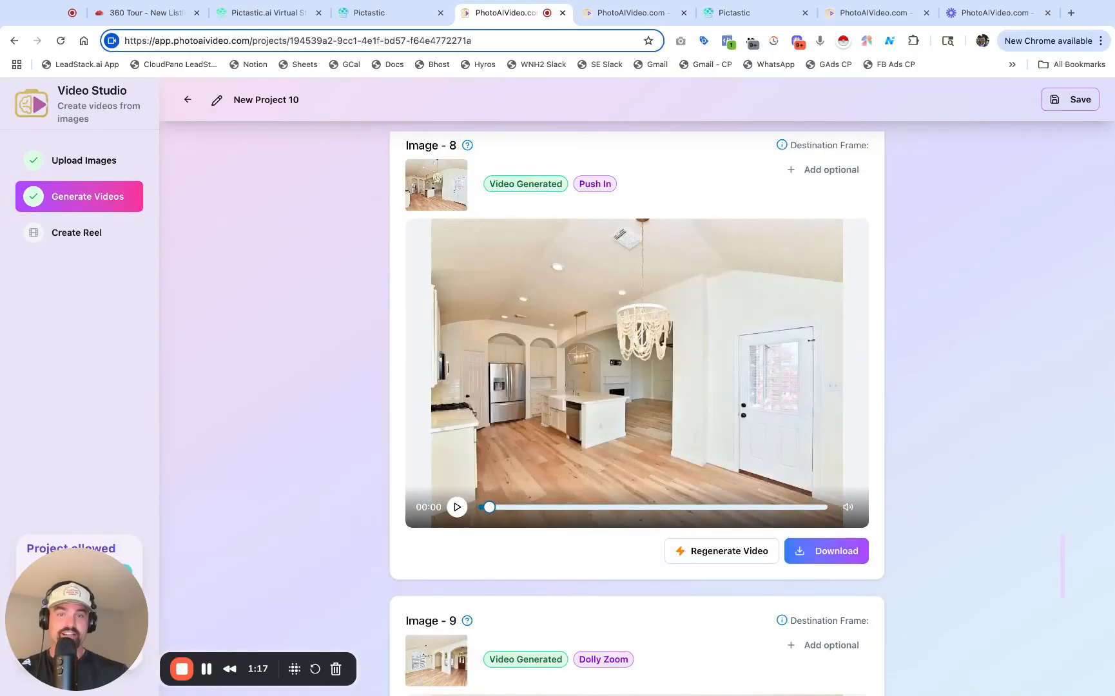
Step: Review the generated videos of images 9 and 10: the Dolly Zoom entry room and the Truck Left living area
{"action": "scroll", "coordinate": [410, 440], "scroll_direction": "down", "scroll_amount": 3}
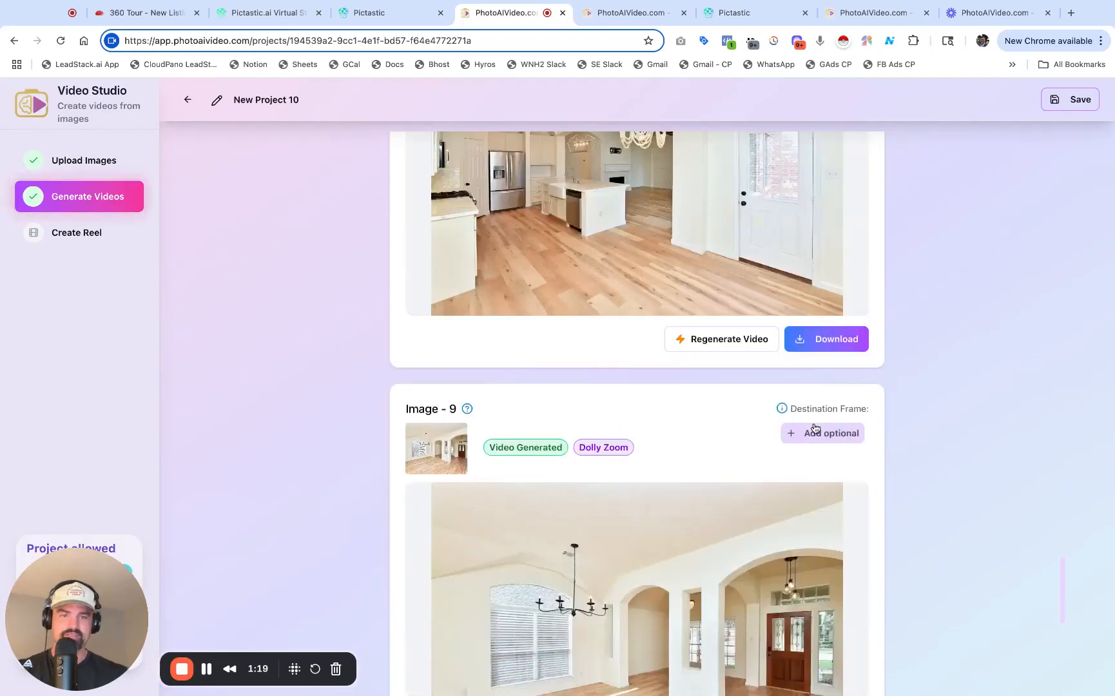
{"action": "scroll", "coordinate": [814, 429], "scroll_direction": "down", "scroll_amount": 4}
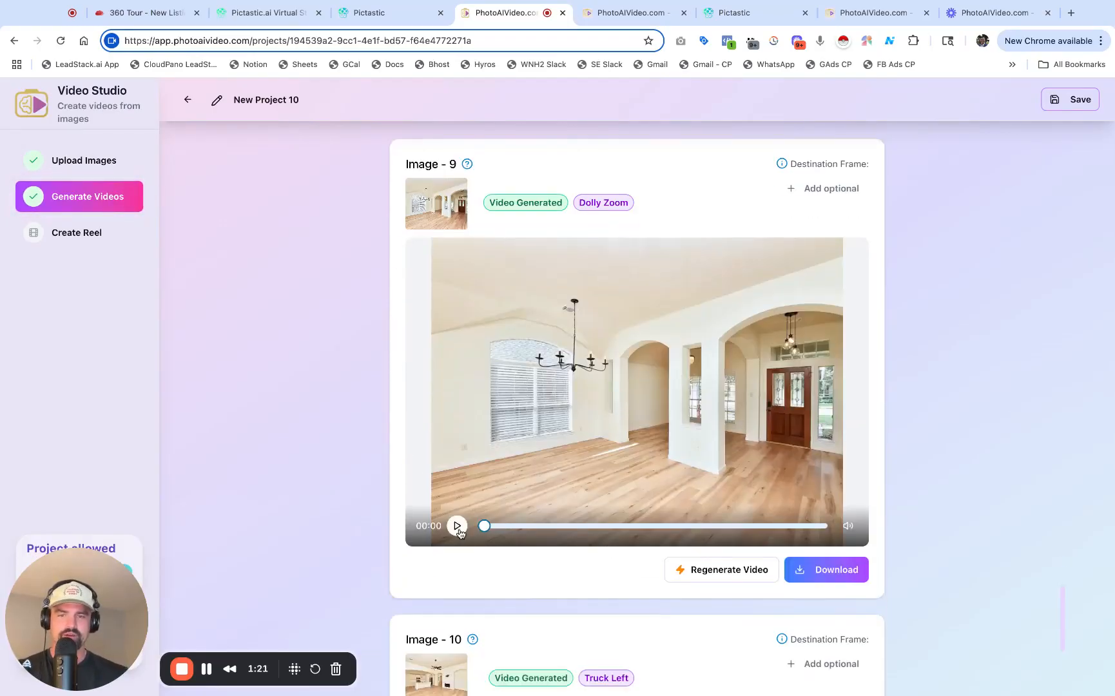
{"action": "left_click", "coordinate": [457, 526]}
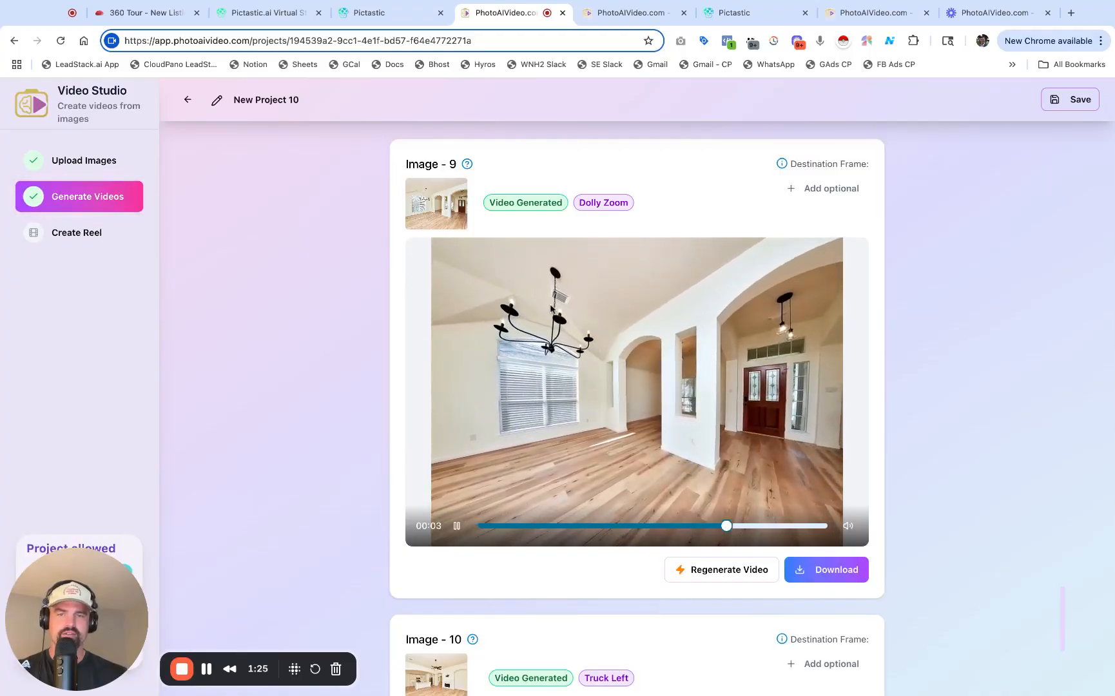
{"action": "scroll", "coordinate": [674, 407], "scroll_direction": "down", "scroll_amount": 6}
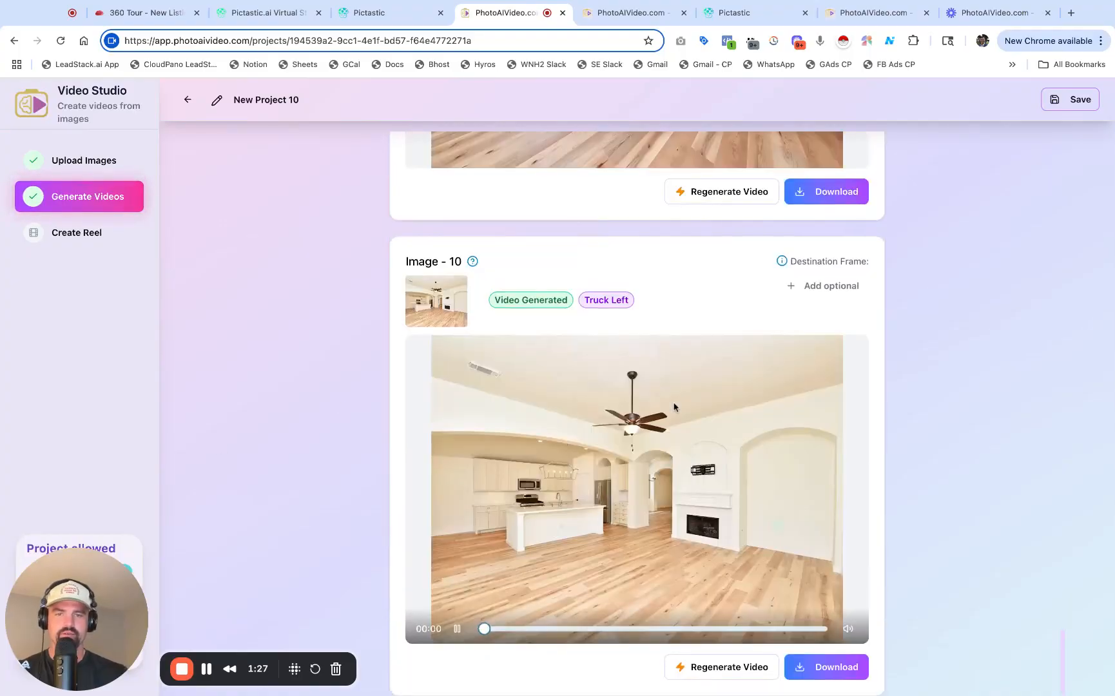
{"action": "left_click", "coordinate": [457, 623]}
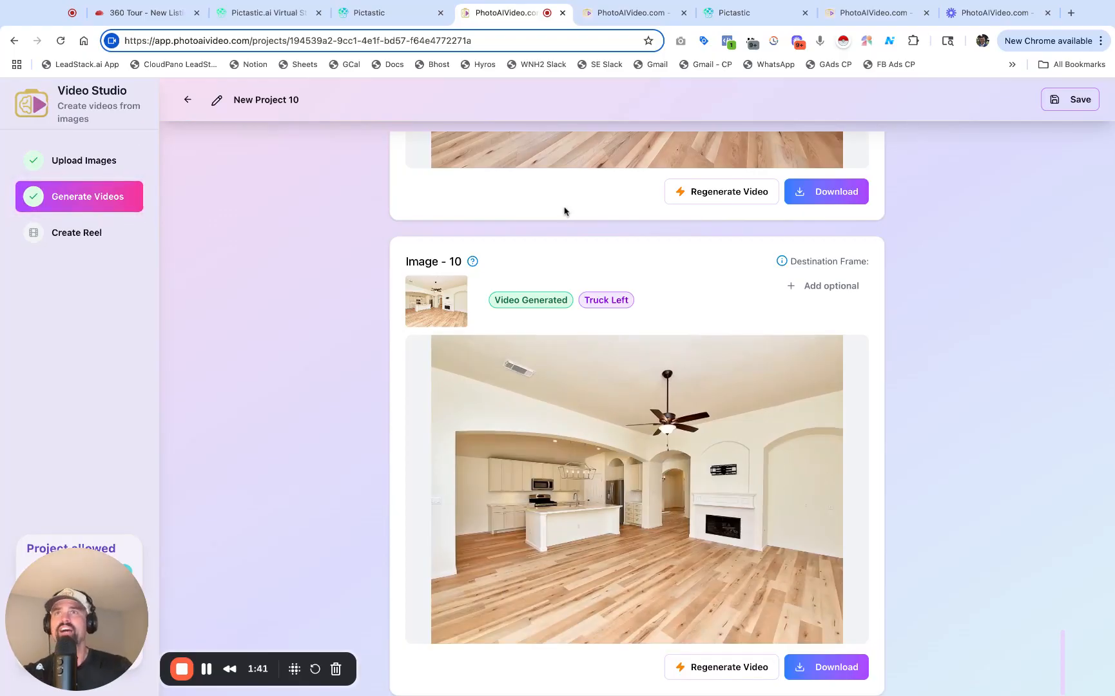
Step: Open the reel creation stage and set the end times of video-2 and video-5 to 3 seconds and video-9 to 4 seconds
{"action": "left_click", "coordinate": [81, 236]}
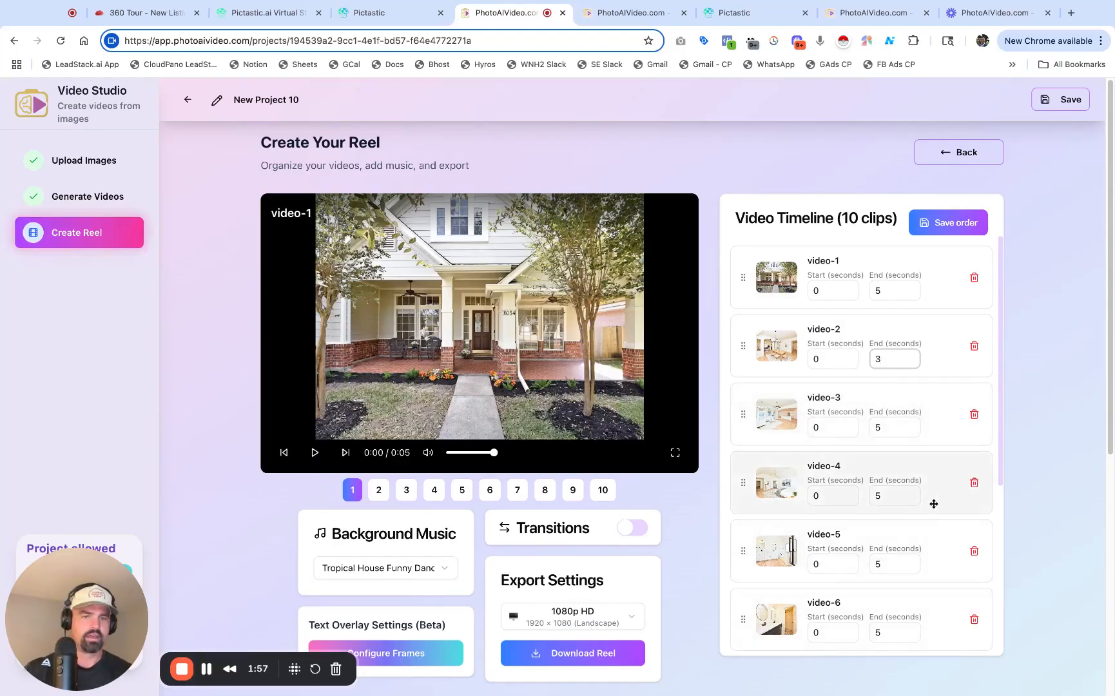
{"action": "scroll", "coordinate": [933, 502], "scroll_direction": "down", "scroll_amount": 3}
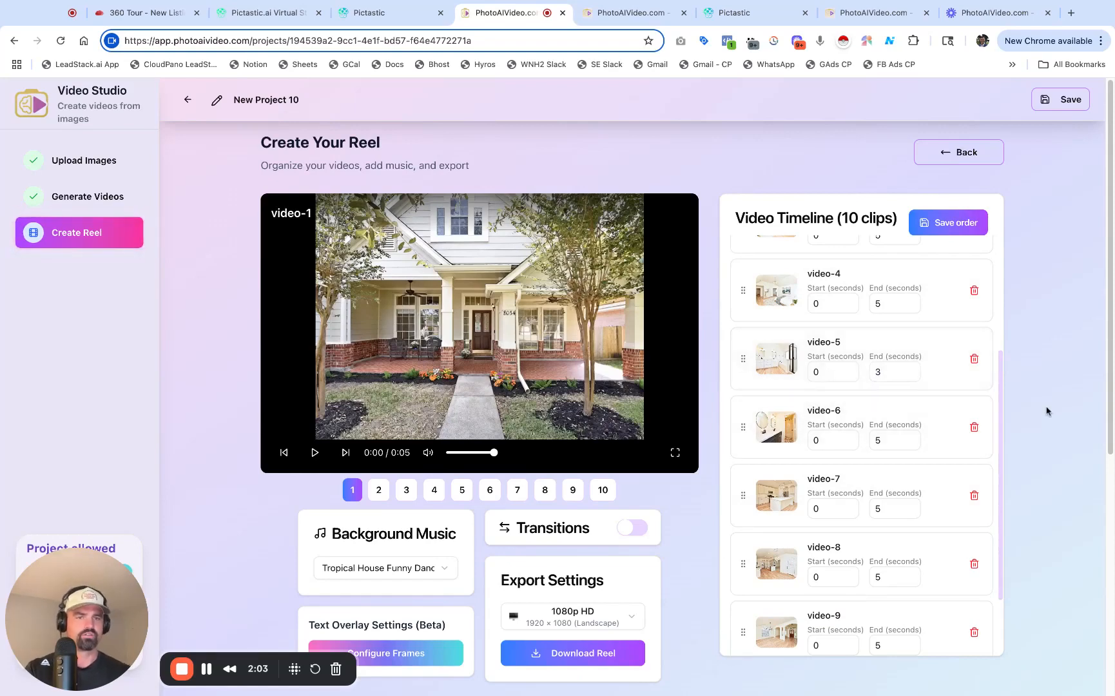
{"action": "scroll", "coordinate": [941, 396], "scroll_direction": "down", "scroll_amount": 2}
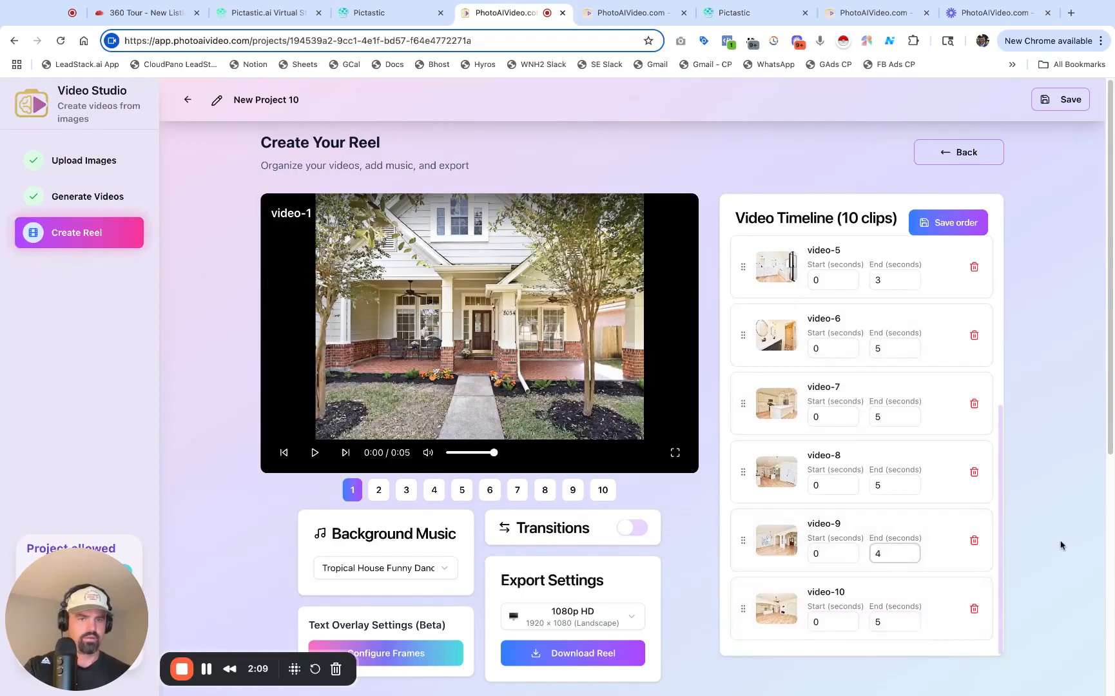
Step: View the available background music options for the reel and keep Tropical House Funny Dance selected
{"action": "scroll", "coordinate": [202, 505], "scroll_direction": "down", "scroll_amount": 1}
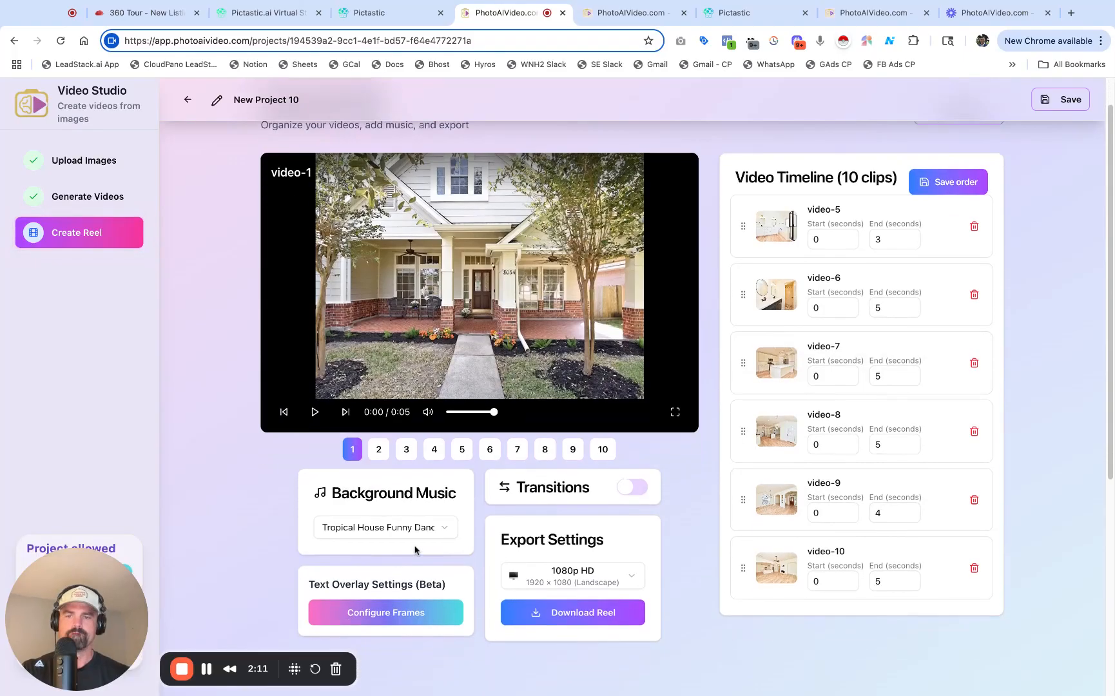
{"action": "left_click", "coordinate": [404, 526]}
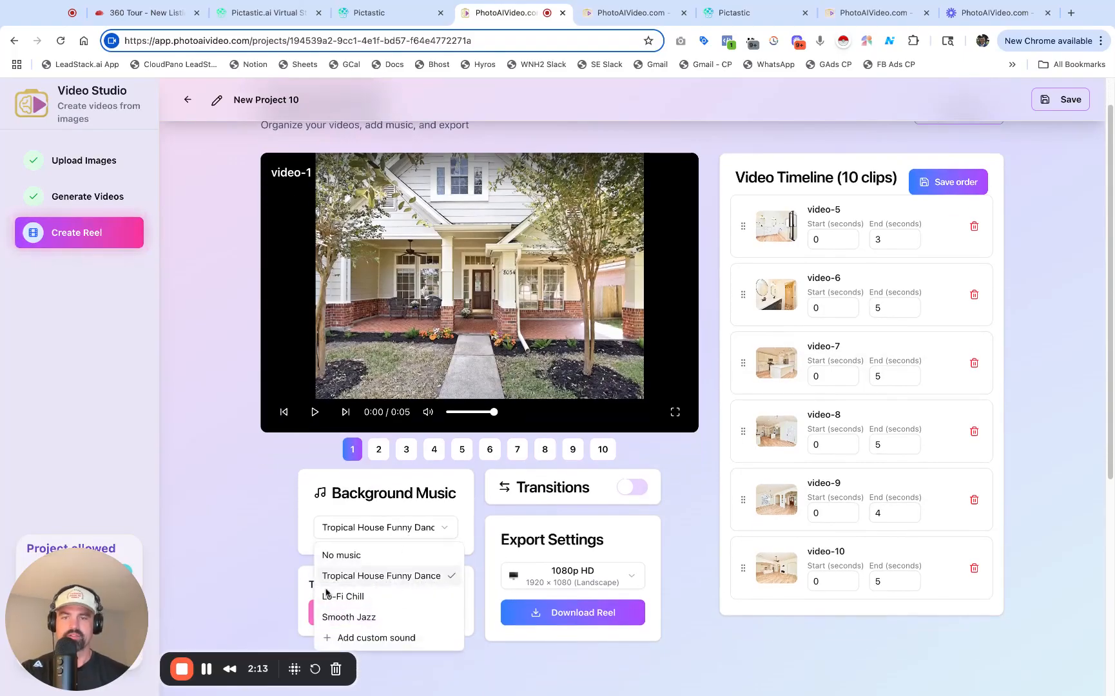
{"action": "left_click", "coordinate": [256, 567]}
{"action": "scroll", "coordinate": [294, 530], "scroll_direction": "down", "scroll_amount": 1}
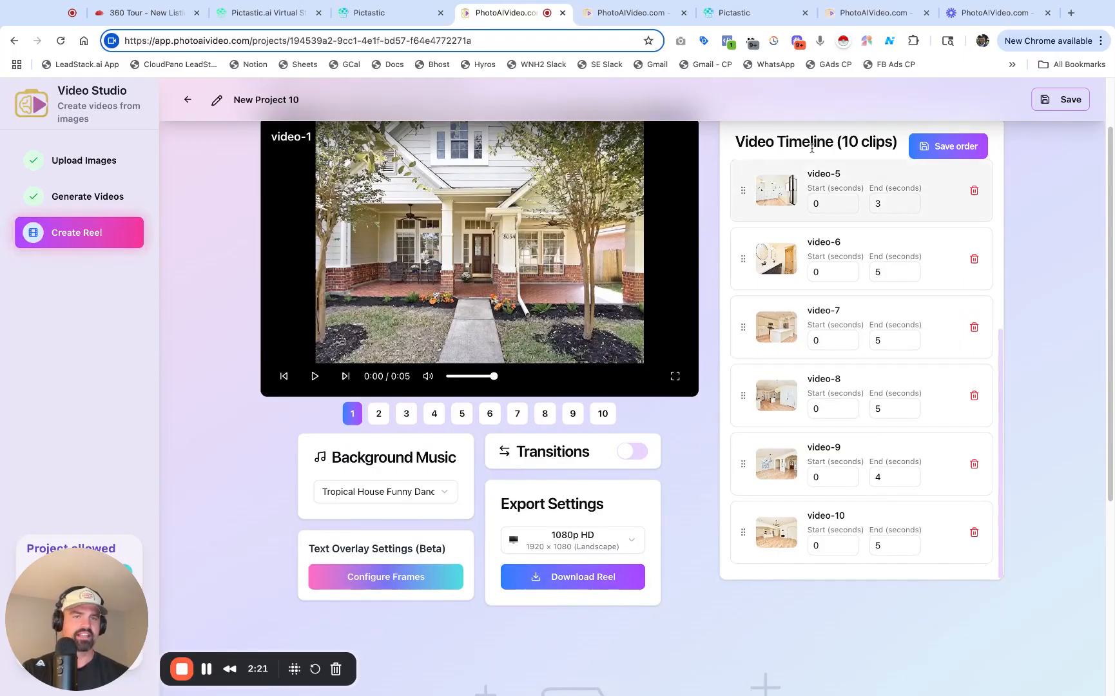
Step: Reorder the video timeline by swapping the third and fourth clips and moving the fifth clip, the bathroom, up to fourth place
{"action": "scroll", "coordinate": [813, 485], "scroll_direction": "up", "scroll_amount": 4}
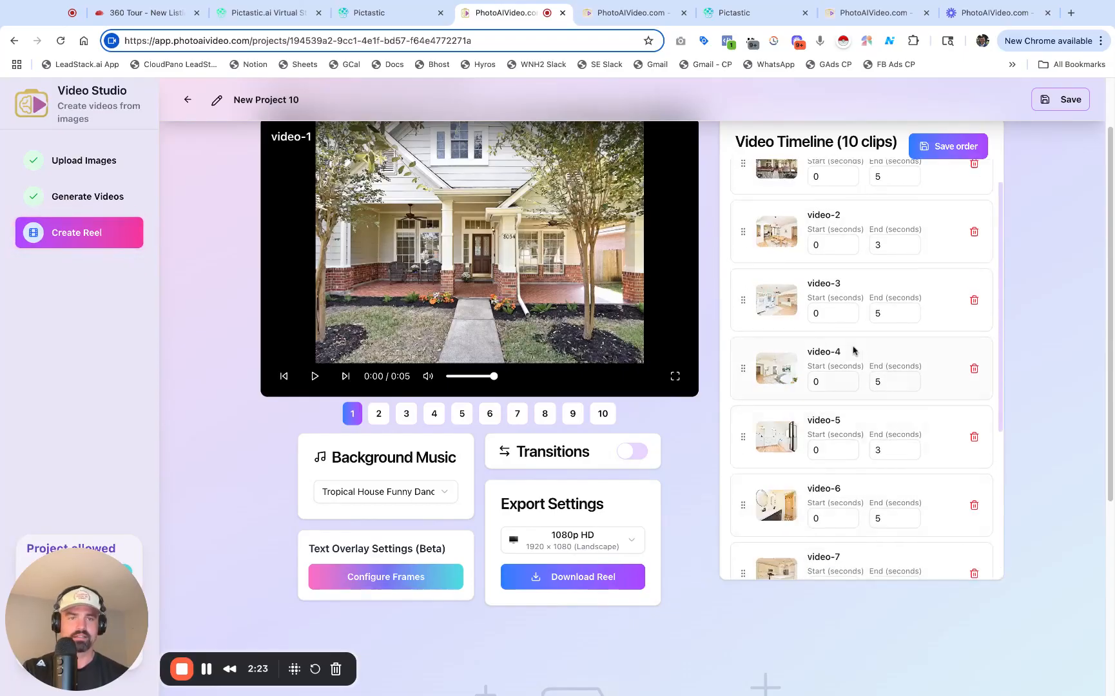
{"action": "left_click_drag", "start_coordinate": [750, 294], "coordinate": [741, 331]}
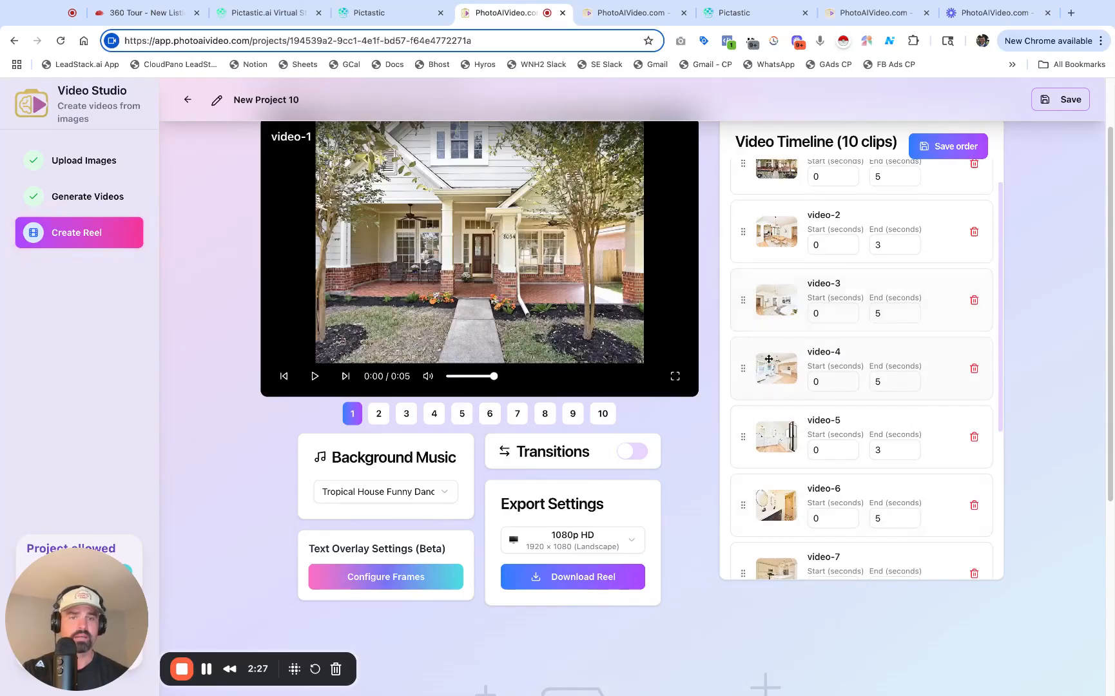
{"action": "scroll", "coordinate": [734, 483], "scroll_direction": "down", "scroll_amount": 1}
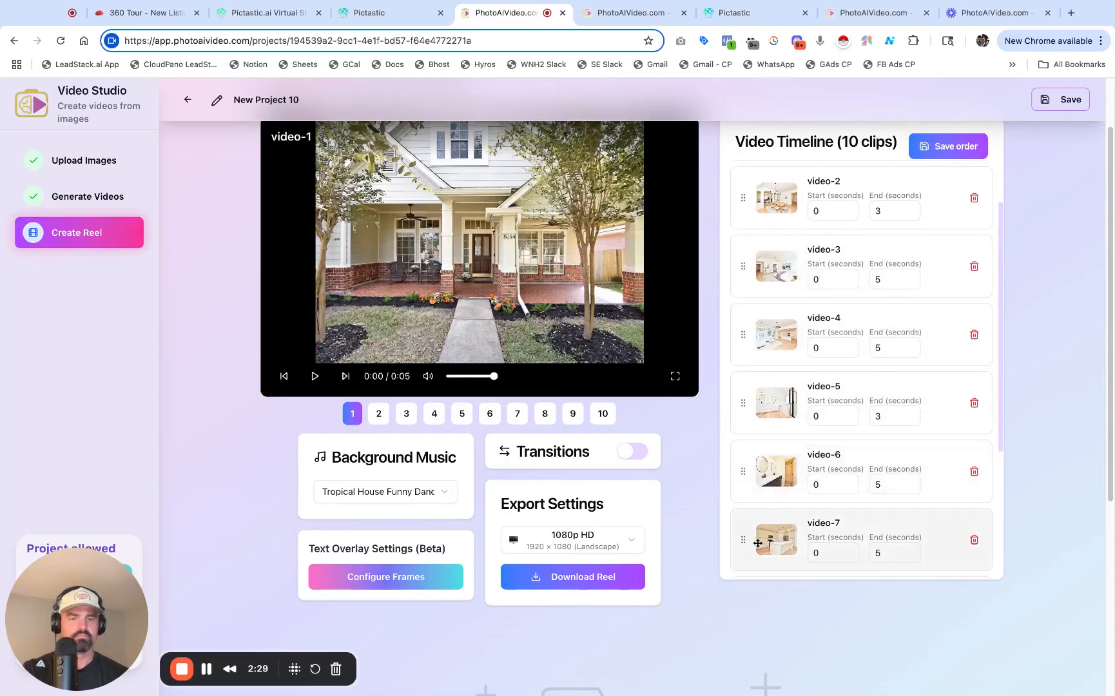
{"action": "left_click_drag", "start_coordinate": [741, 394], "coordinate": [742, 336]}
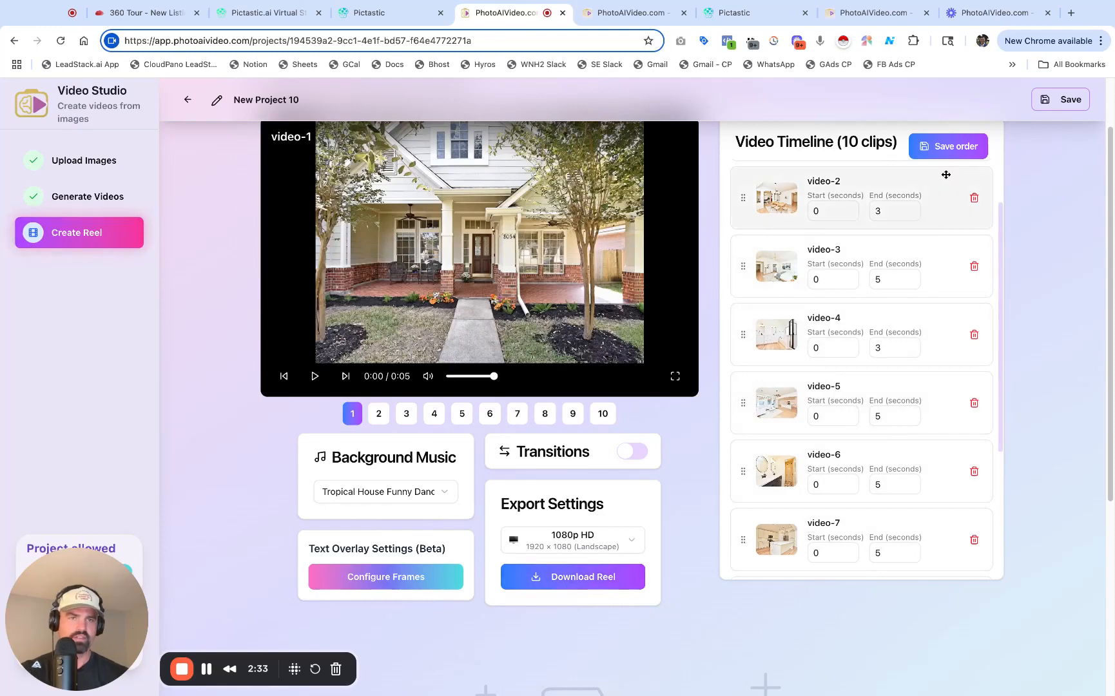
Step: Save the clip order and start downloading the reel in 1080p HD, 1920 × 1080 landscape
{"action": "left_click", "coordinate": [918, 147]}
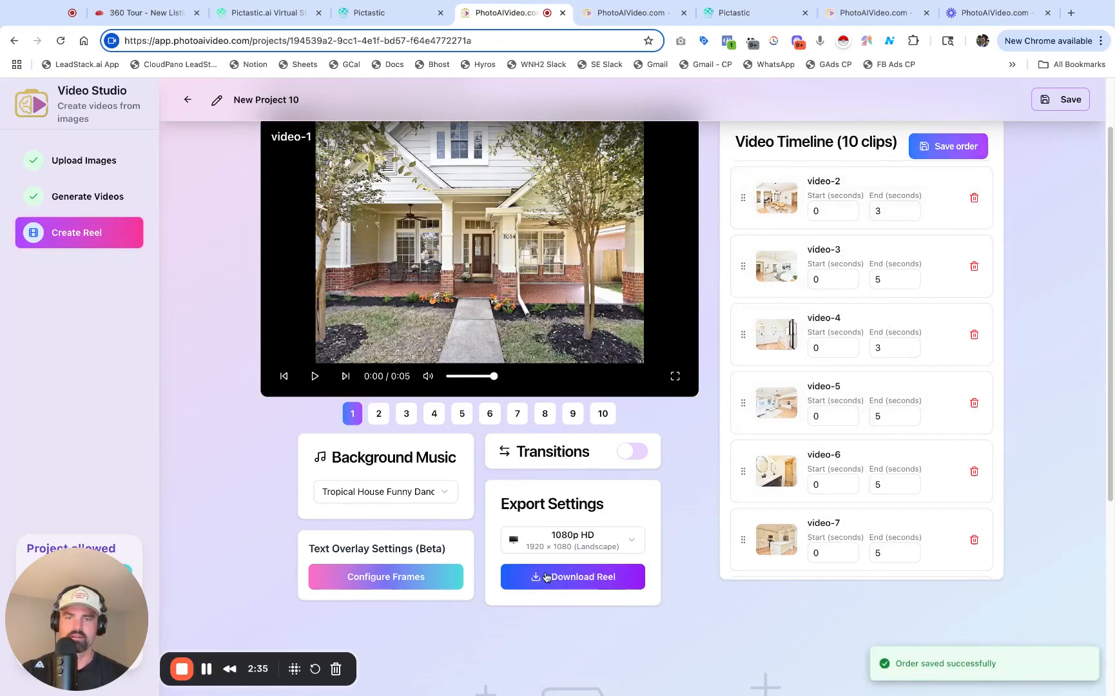
{"action": "left_click", "coordinate": [546, 577]}
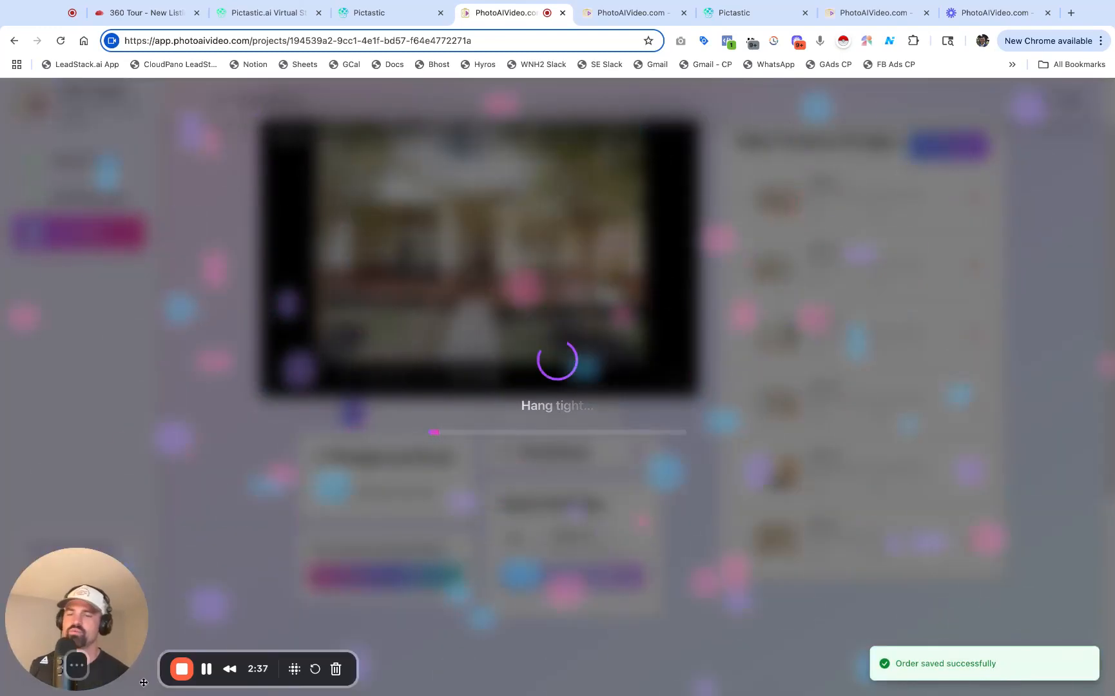
{"action": "left_click_drag", "start_coordinate": [143, 682], "coordinate": [259, 462]}
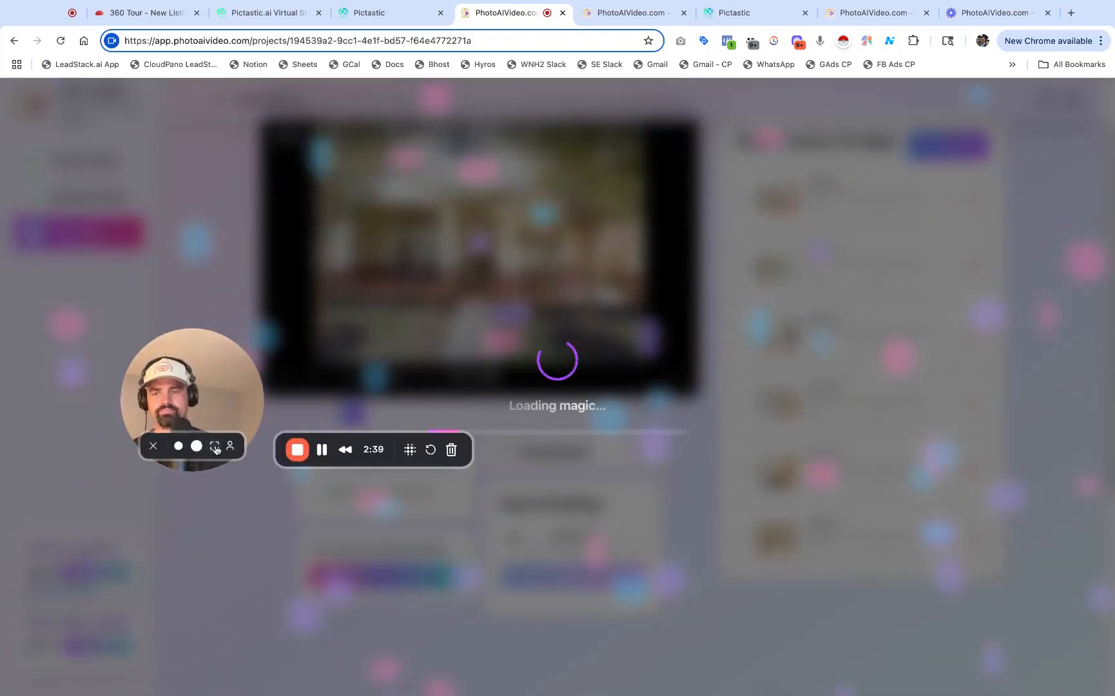
{"action": "left_click", "coordinate": [198, 448]}
{"action": "left_click_drag", "start_coordinate": [340, 189], "coordinate": [305, 274]}
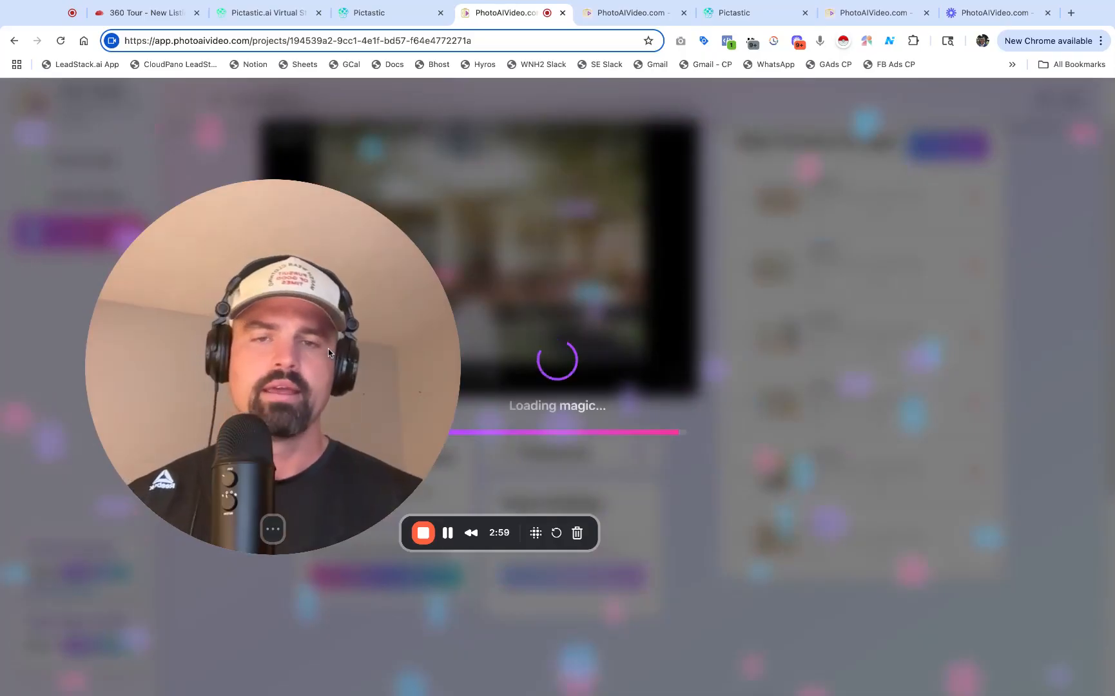
{"action": "mouse_move", "coordinate": [279, 531]}
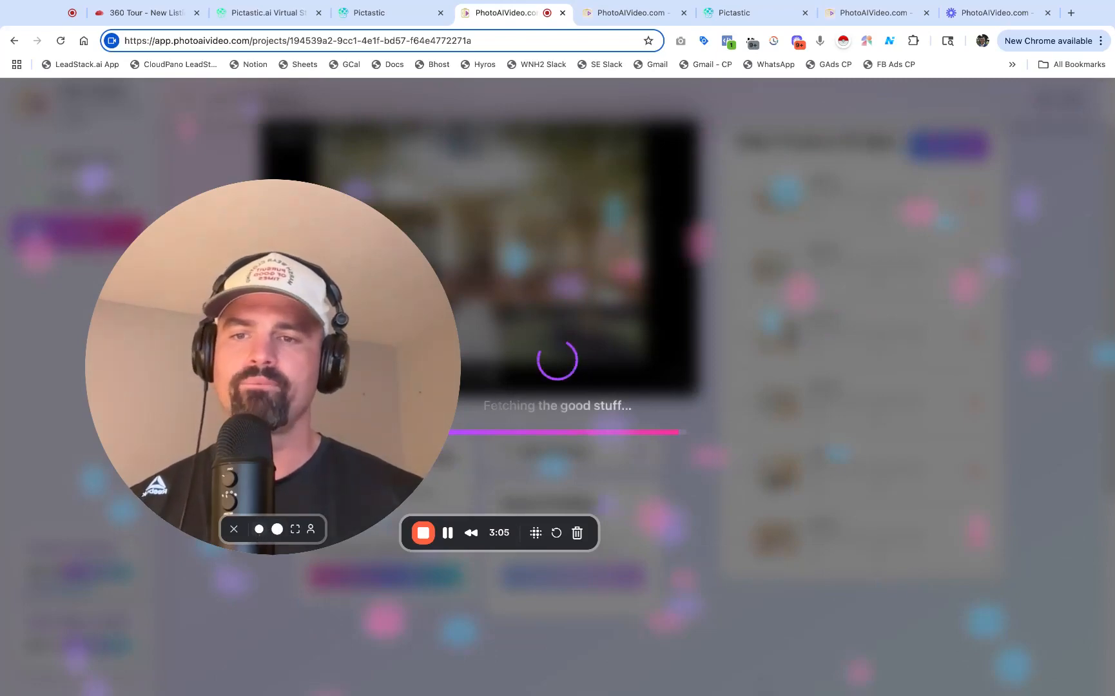
{"action": "left_click", "coordinate": [258, 529]}
{"action": "left_click_drag", "start_coordinate": [187, 477], "coordinate": [187, 525]}
Step: Switch to the PhotoAIVideo.com website and examine the features and annual prices of its Free, Creator and Pro plans
{"action": "left_click", "coordinate": [649, 9]}
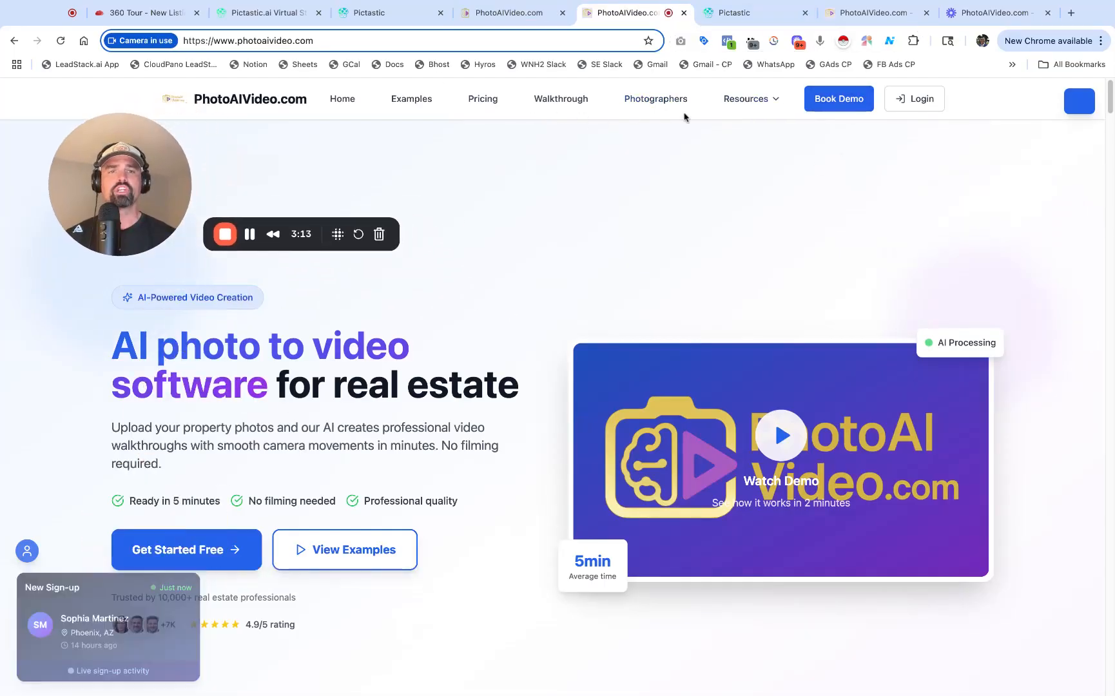
{"action": "left_click", "coordinate": [473, 103]}
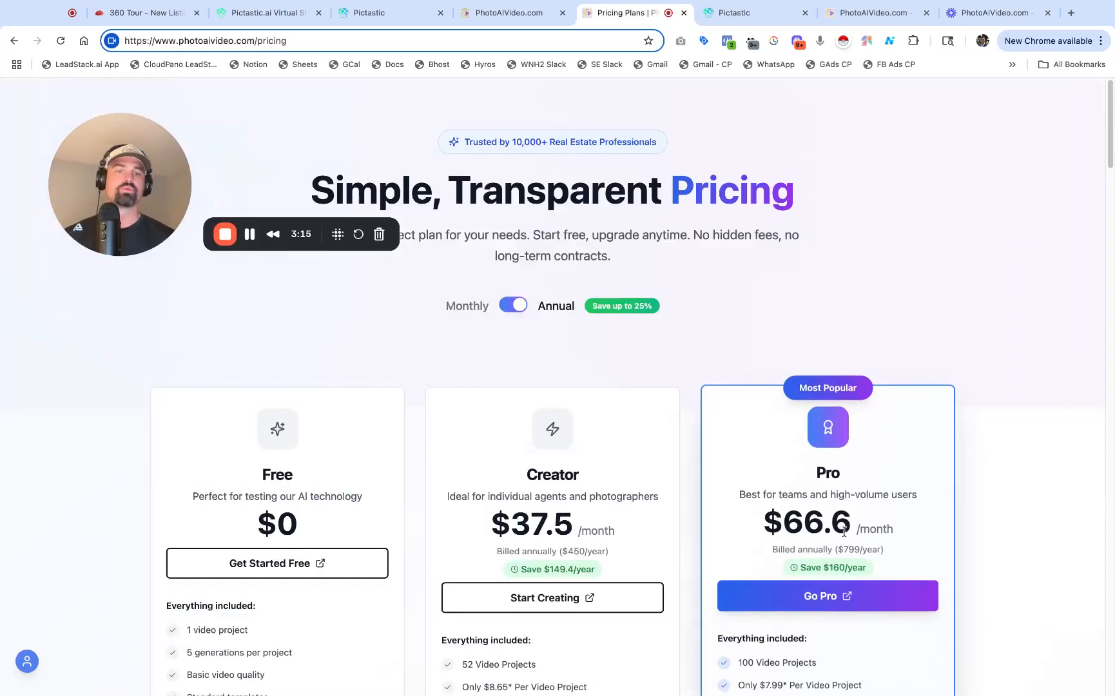
{"action": "scroll", "coordinate": [819, 483], "scroll_direction": "down", "scroll_amount": 5}
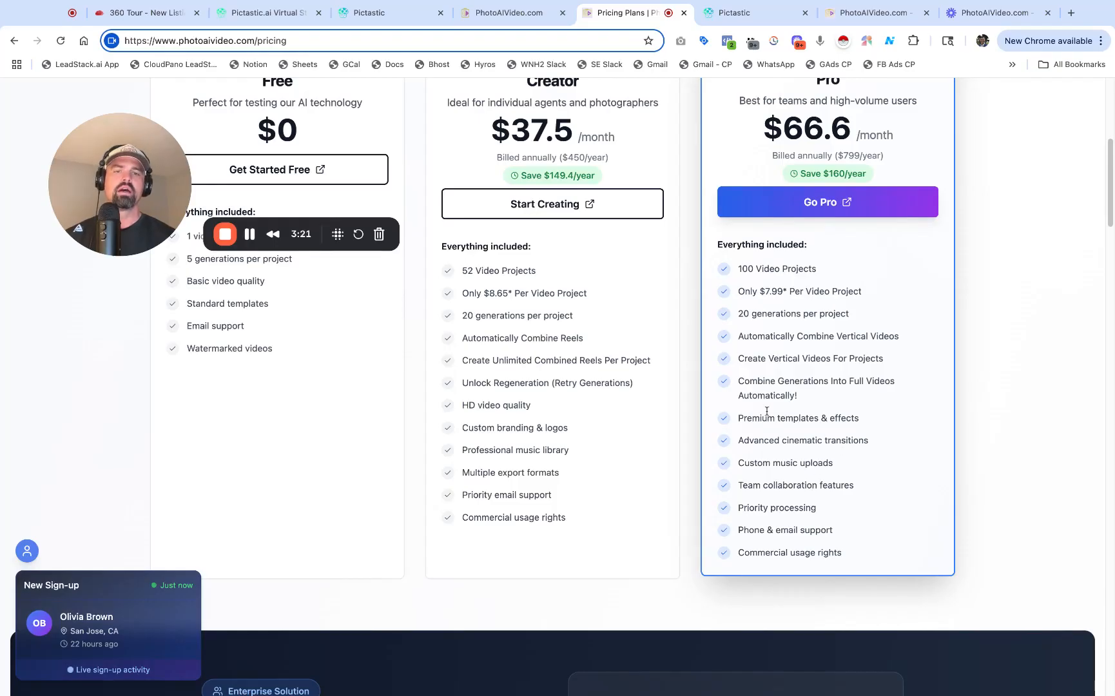
{"action": "scroll", "coordinate": [766, 410], "scroll_direction": "up", "scroll_amount": 1}
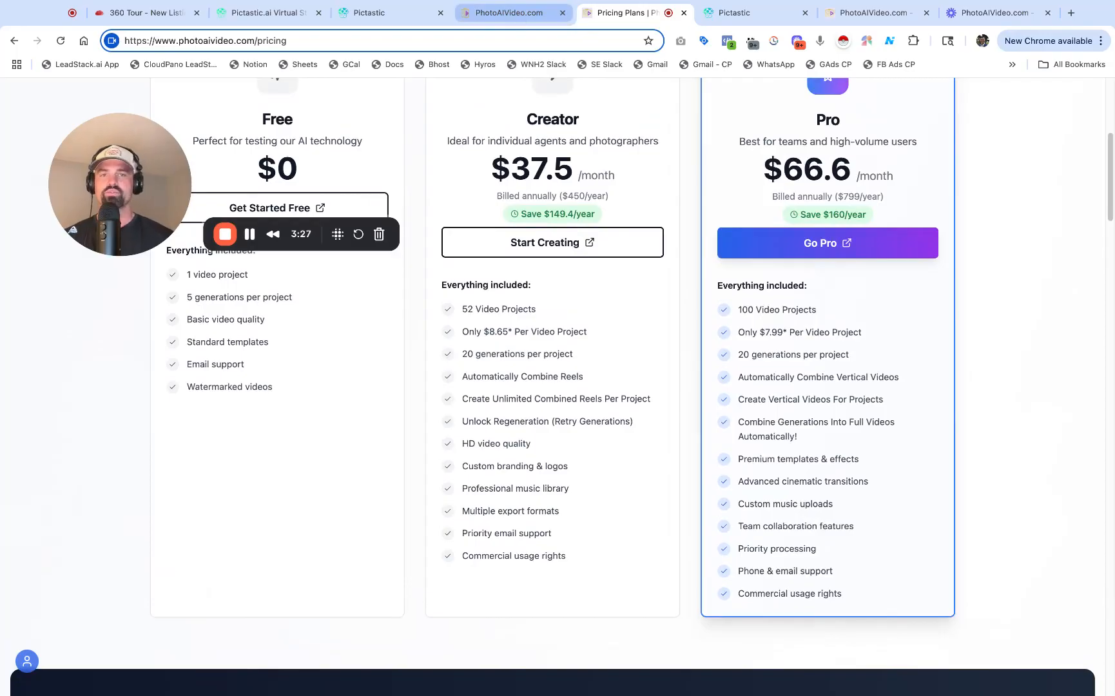
Step: Check the reel export's progress in the project and return to the start of the pricing page
{"action": "left_click", "coordinate": [508, 19]}
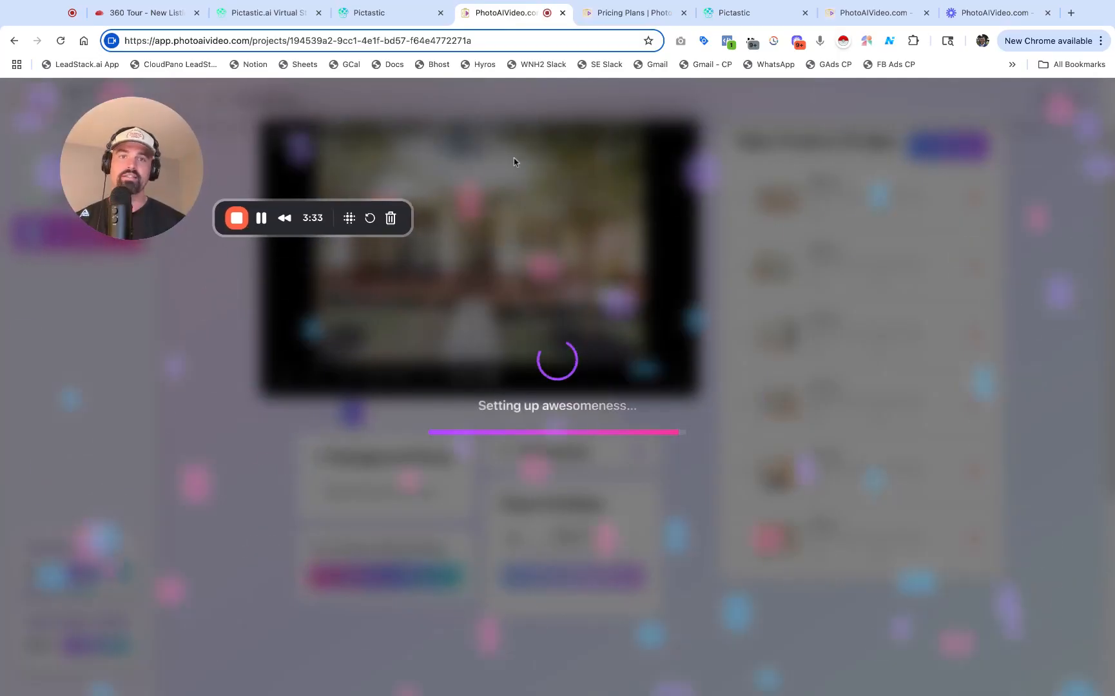
{"action": "left_click", "coordinate": [640, 21]}
{"action": "scroll", "coordinate": [978, 312], "scroll_direction": "up", "scroll_amount": 3}
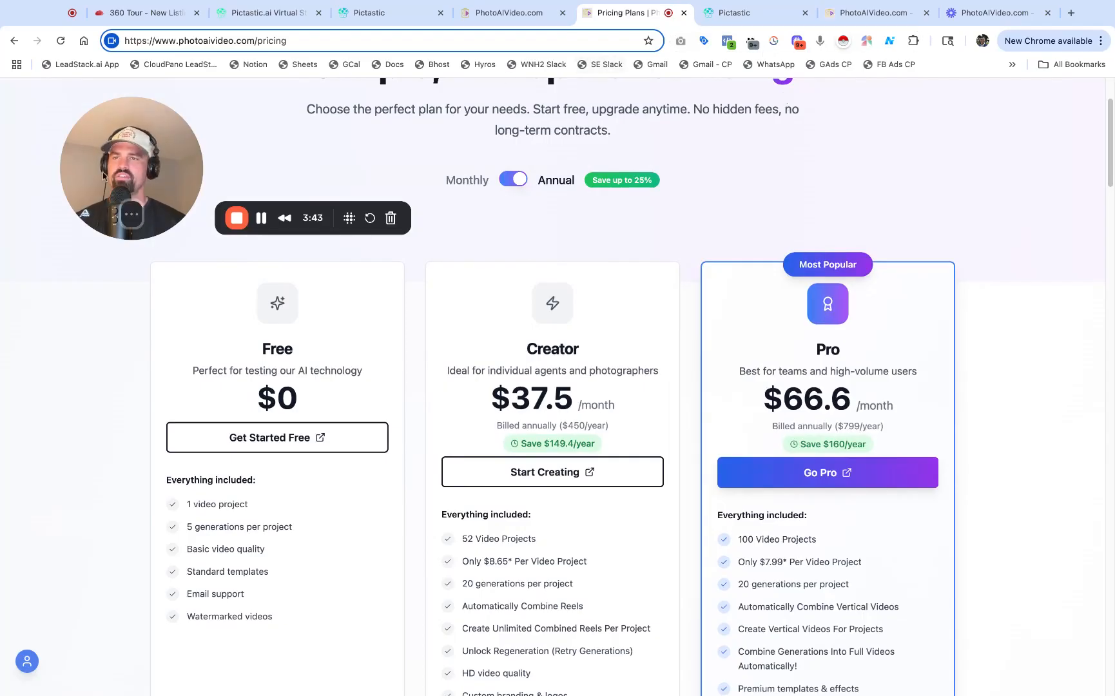
{"action": "scroll", "coordinate": [532, 205], "scroll_direction": "up", "scroll_amount": 2}
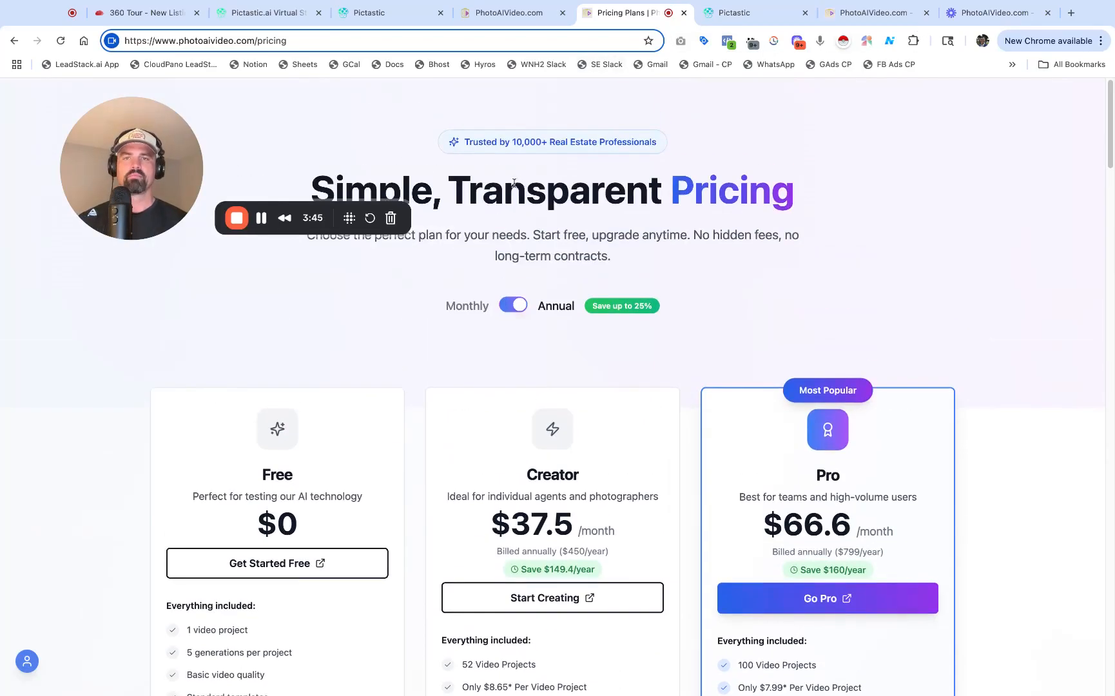
Step: Go back from the pricing page to the PhotoAIVideo.com homepage
{"action": "left_click", "coordinate": [14, 41]}
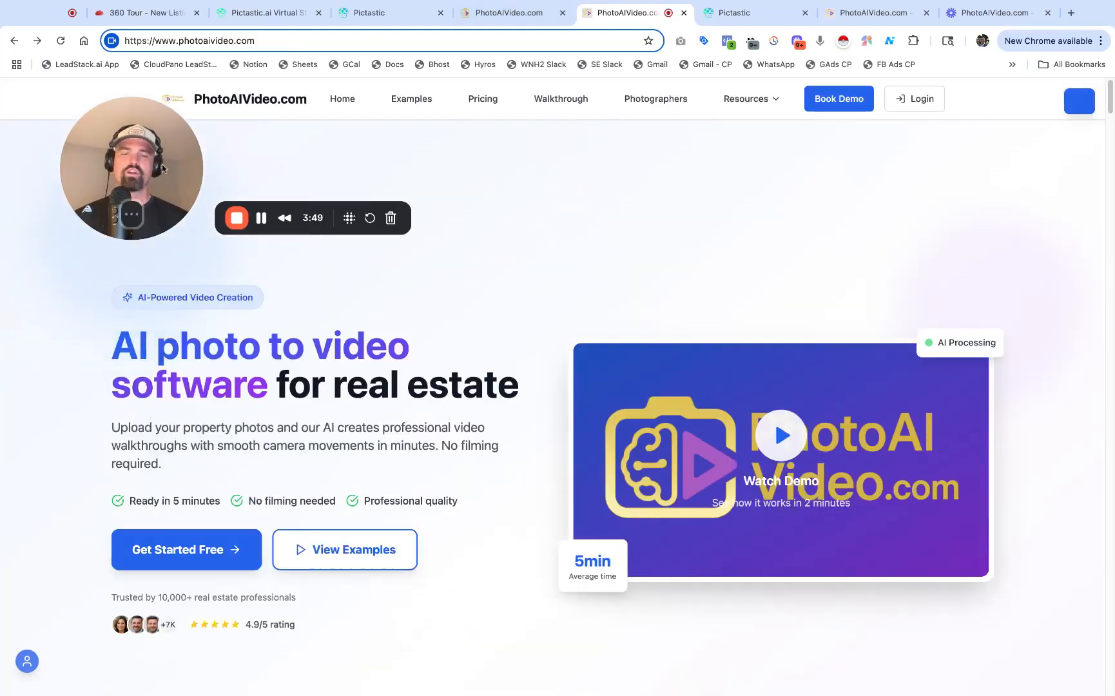
{"action": "left_click", "coordinate": [237, 219]}
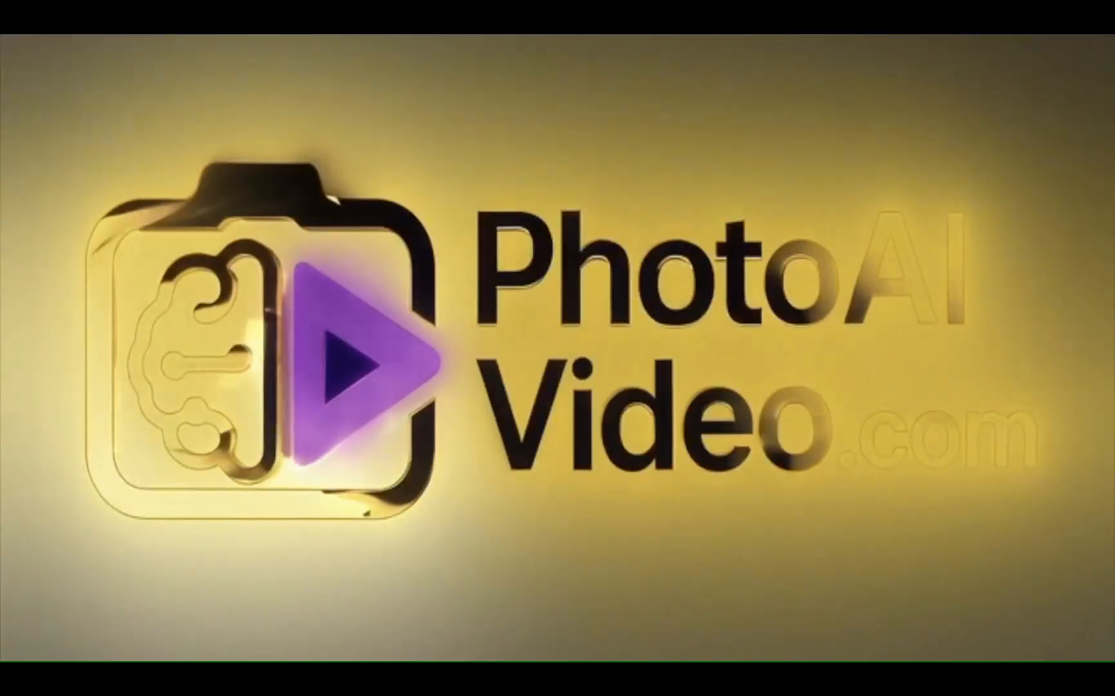